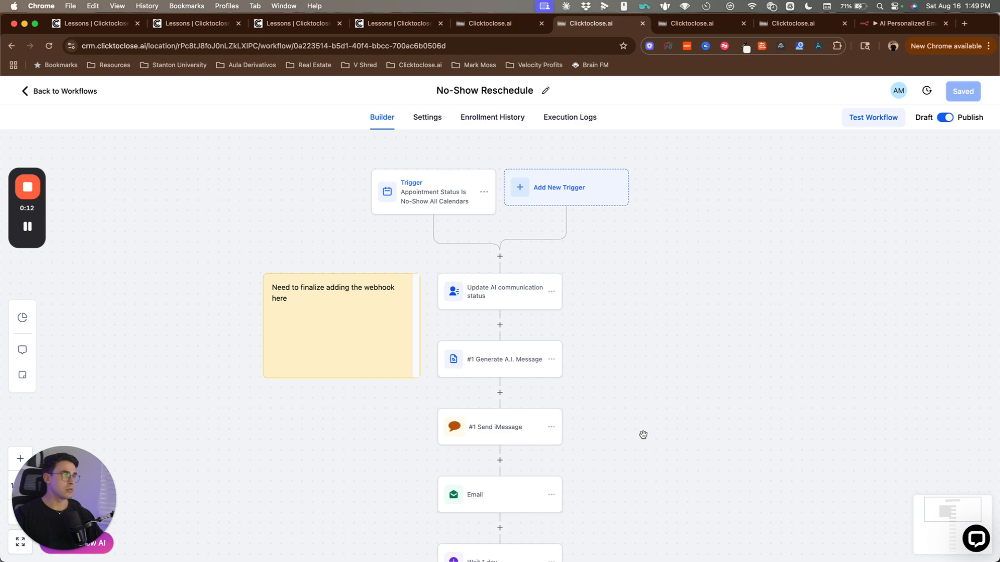
Step: Glance at the trigger settings, then open the Update AI communication status step's settings
drag(643, 434, 610, 437)
click(390, 210)
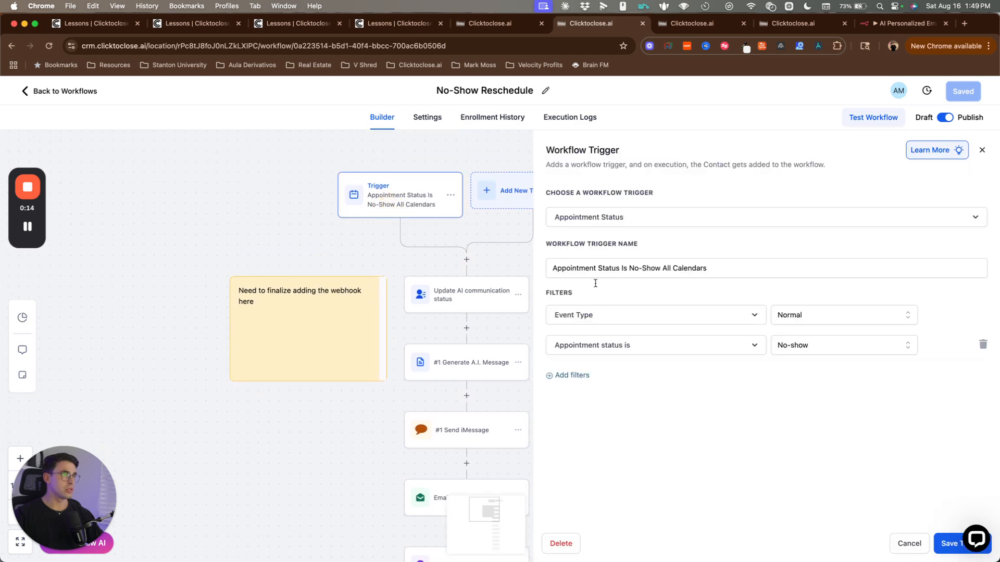
click(901, 544)
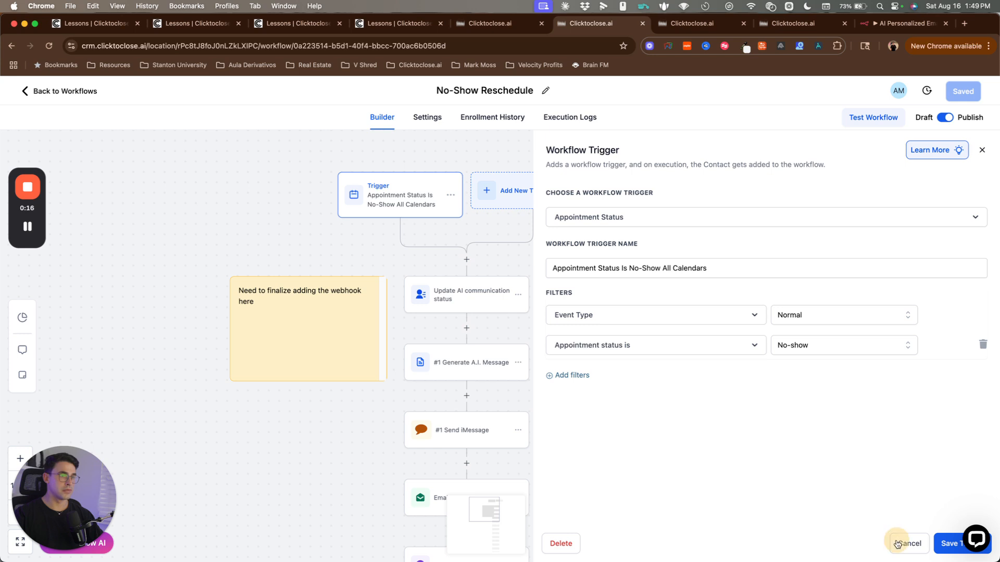
drag(629, 475, 631, 439)
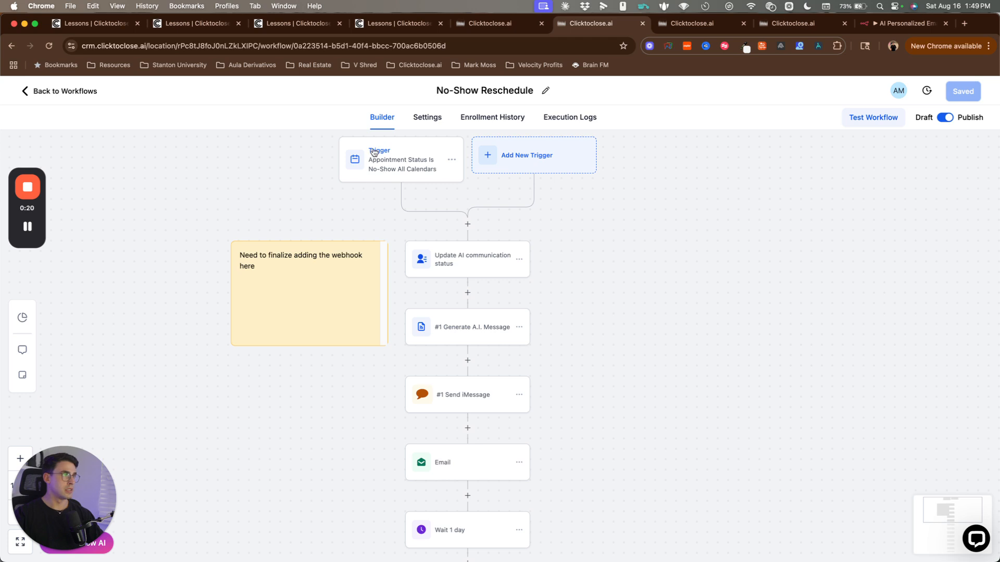
click(474, 271)
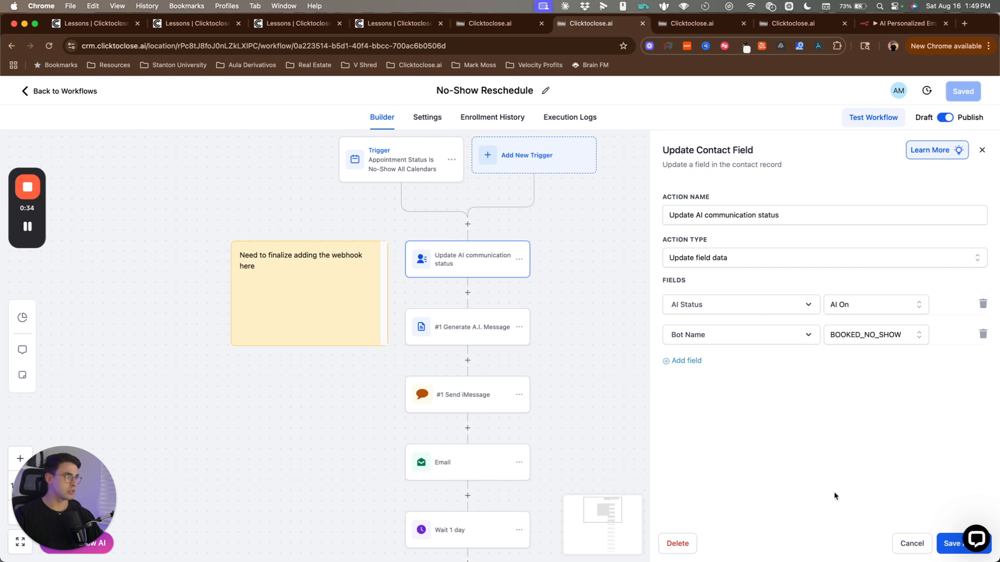
Step: Close the Update Contact Field panel and inspect the #1 Generate A.I. Message webhook URL
click(911, 553)
scroll(552, 375, down, 3)
click(518, 341)
click(426, 280)
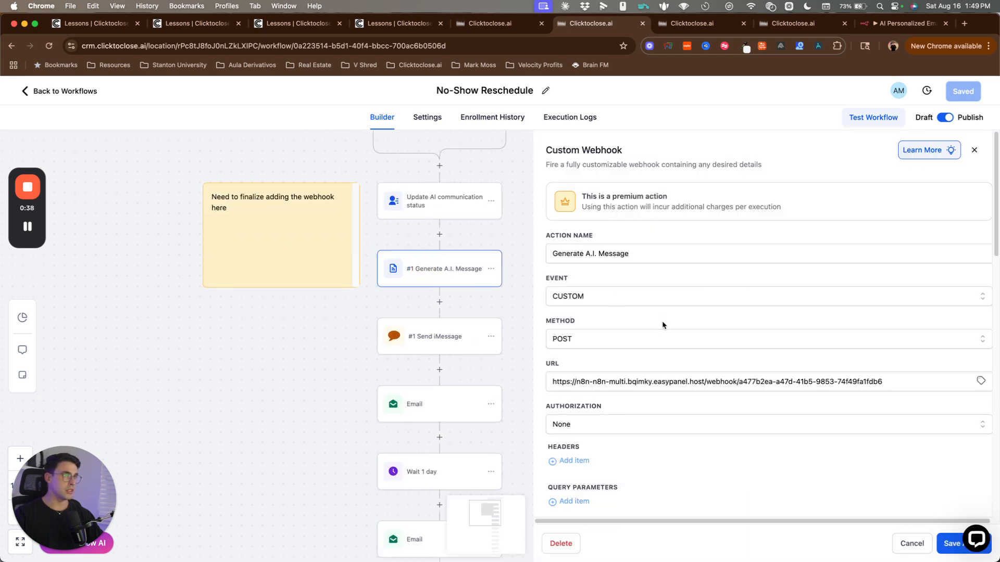
drag(549, 383, 882, 382)
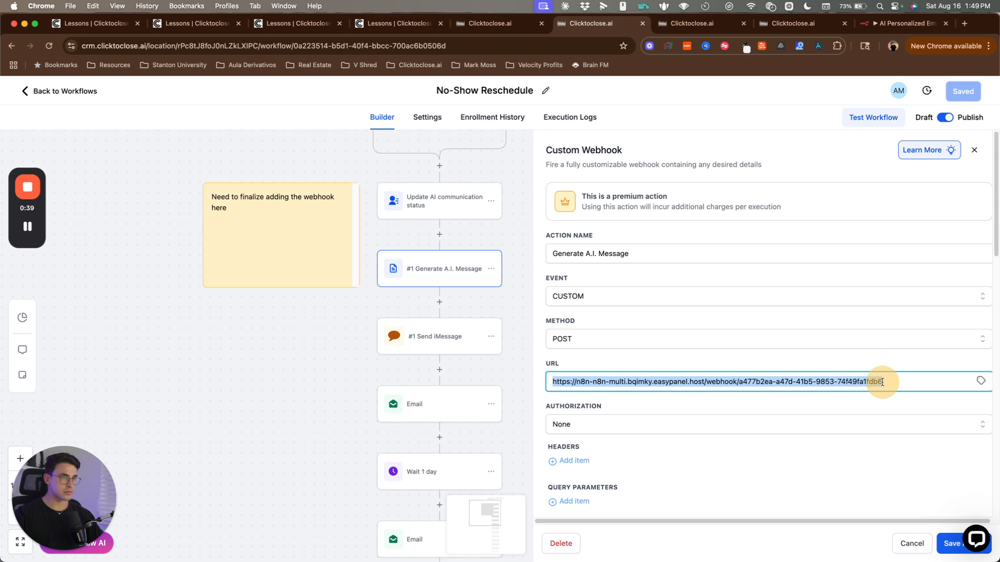
click(741, 358)
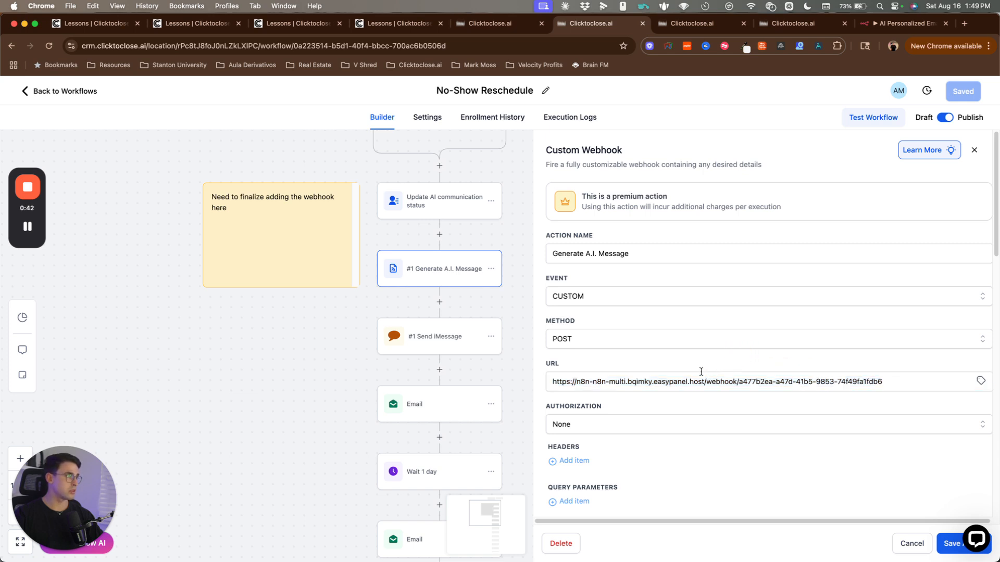
scroll(698, 373, down, 3)
scroll(673, 341, up, 3)
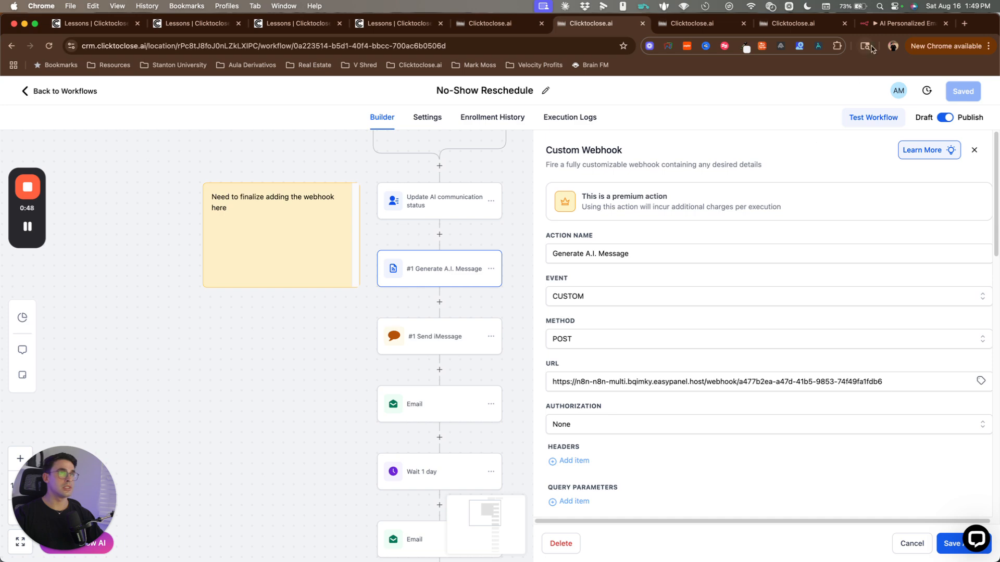
Step: Copy the test URL from the Webhook node of n8n's latest successful execution
click(897, 24)
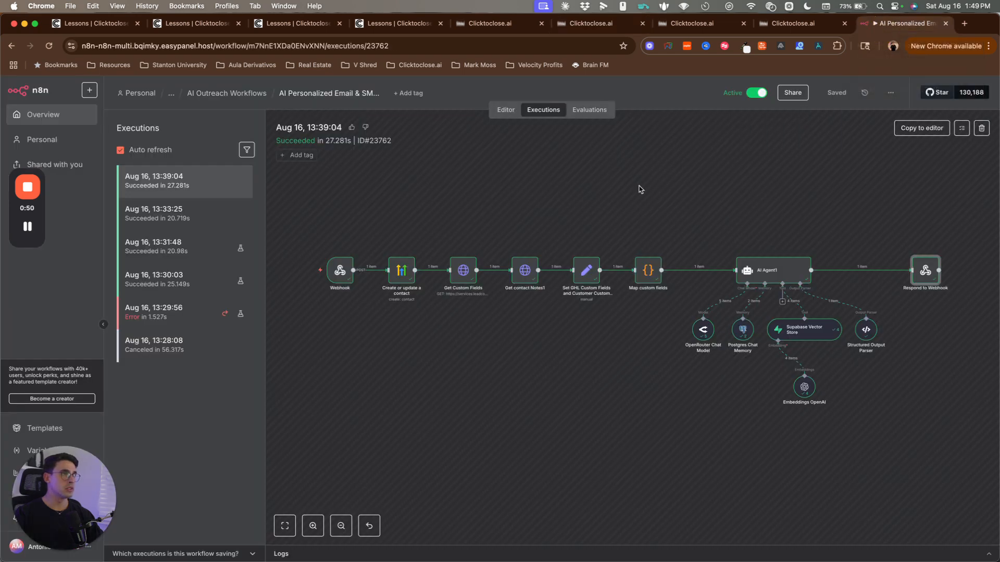
drag(322, 197, 966, 433)
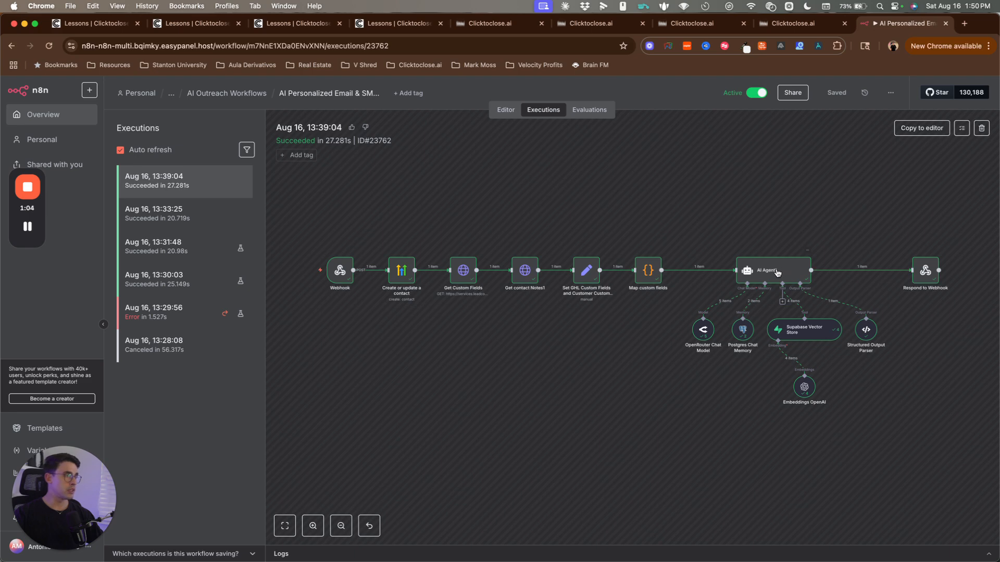
drag(310, 200, 830, 380)
click(964, 435)
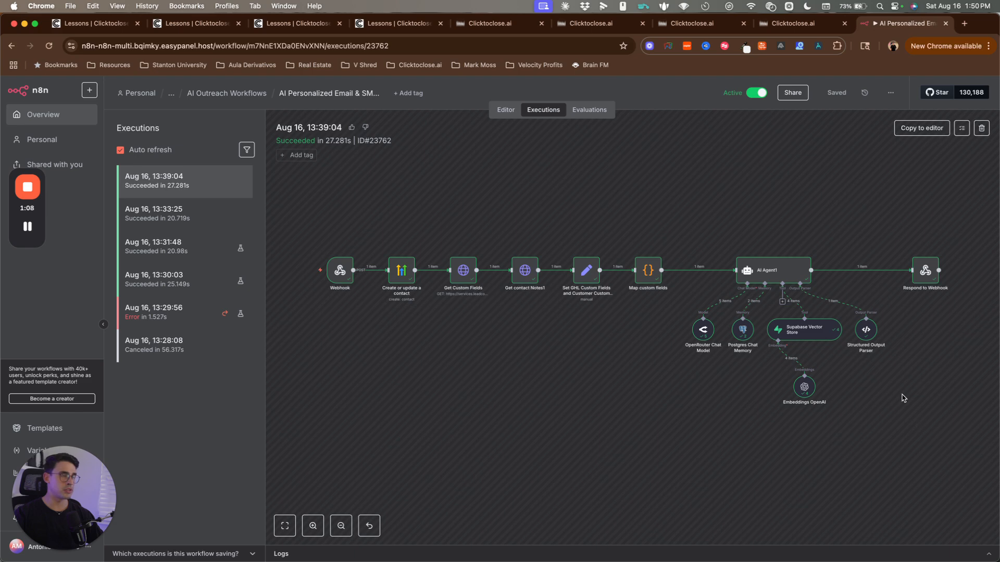
click(901, 411)
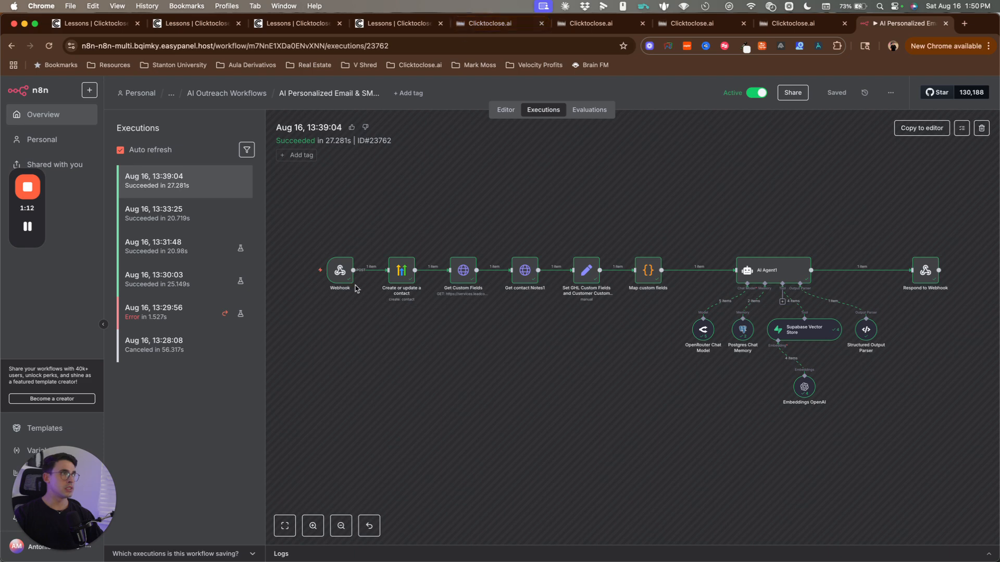
double_click(336, 269)
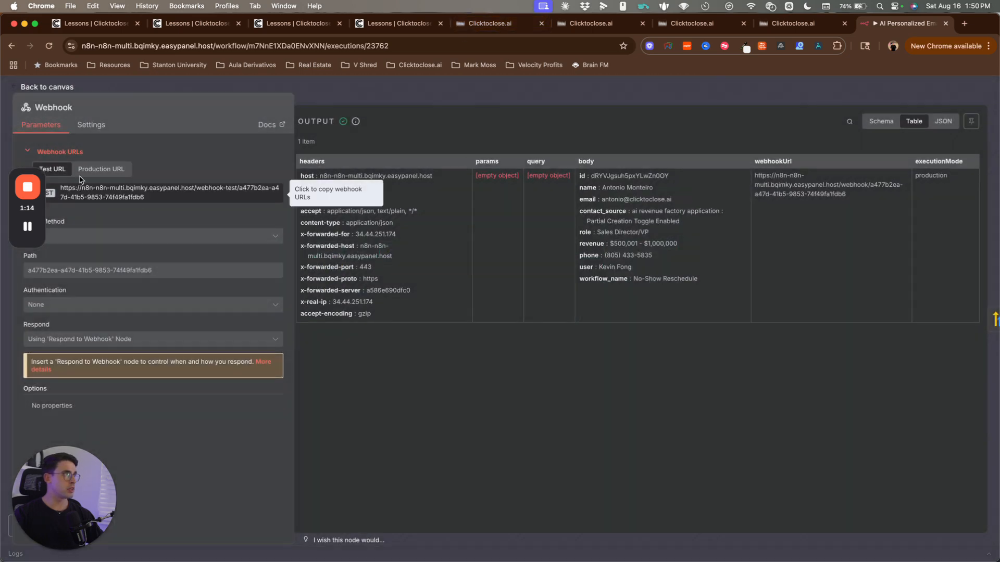
click(96, 194)
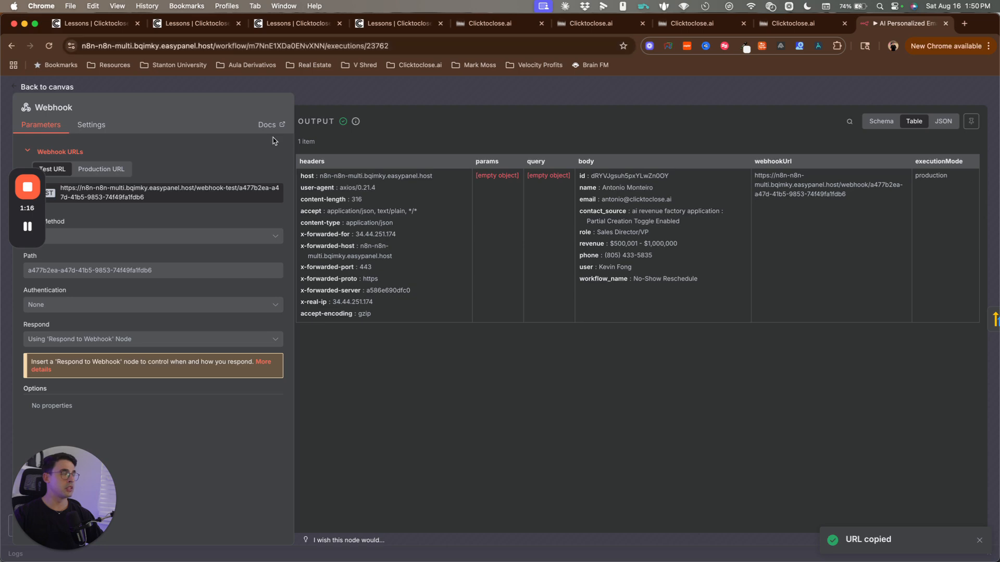
click(464, 23)
Step: Replace the Generate A.I. Message webhook URL with the copied n8n webhook-test URL
click(589, 24)
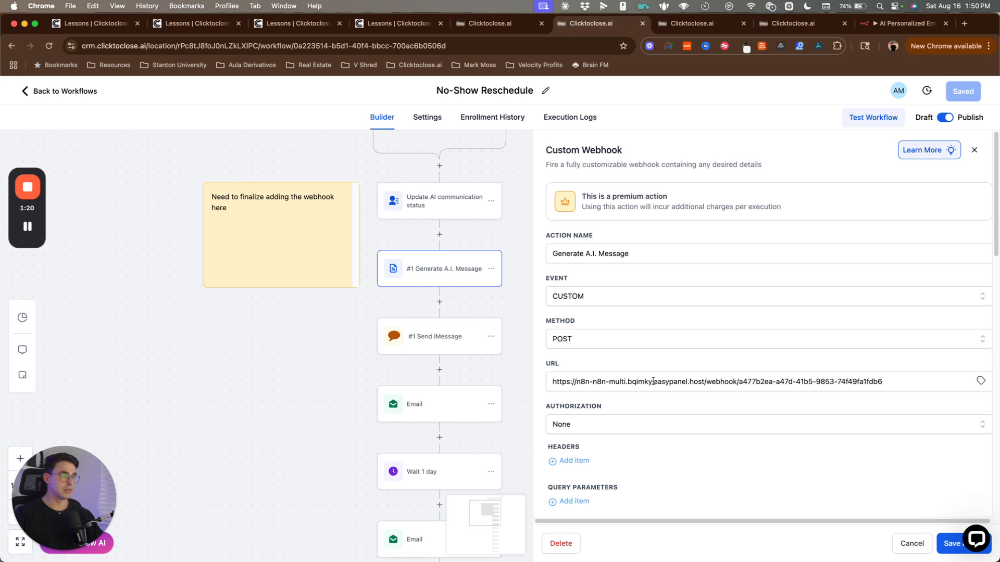
triple_click(653, 381)
key(super+v)
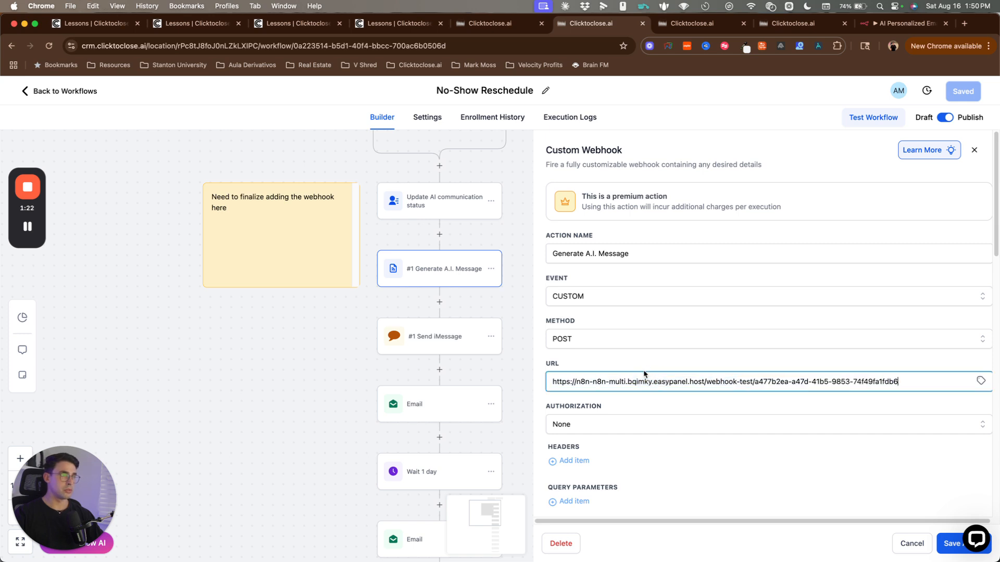
scroll(633, 356, down, 5)
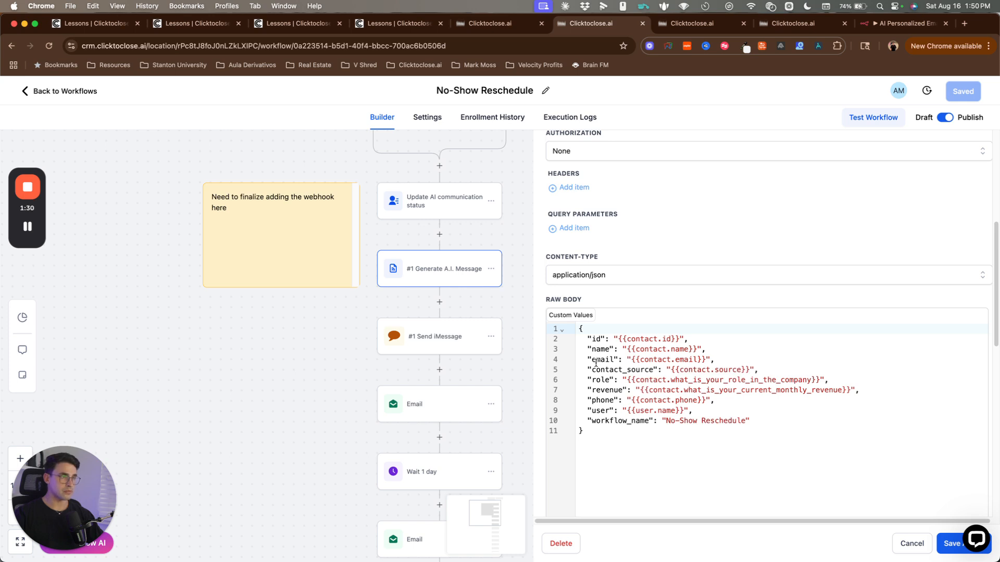
Step: Review the raw JSON body's id, name, email fields and workflow_name line
drag(577, 329, 715, 359)
click(714, 359)
drag(581, 420, 747, 421)
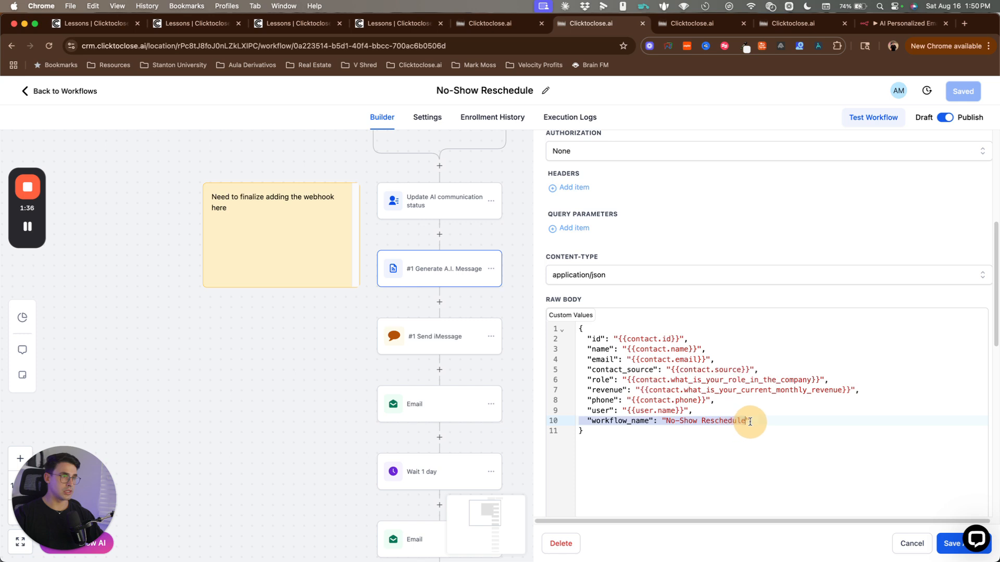
click(749, 421)
drag(590, 421, 752, 422)
click(754, 419)
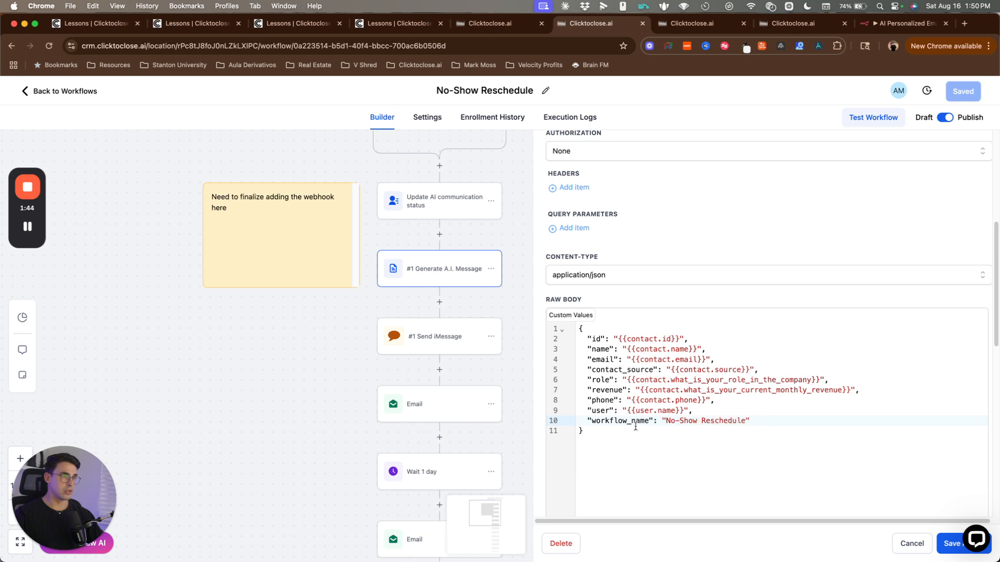
drag(577, 420, 754, 420)
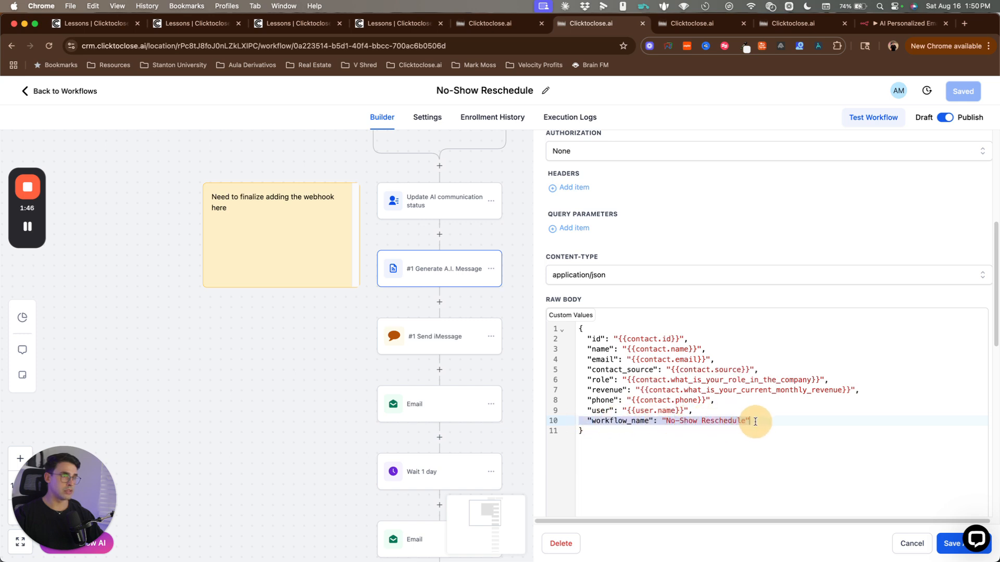
click(755, 422)
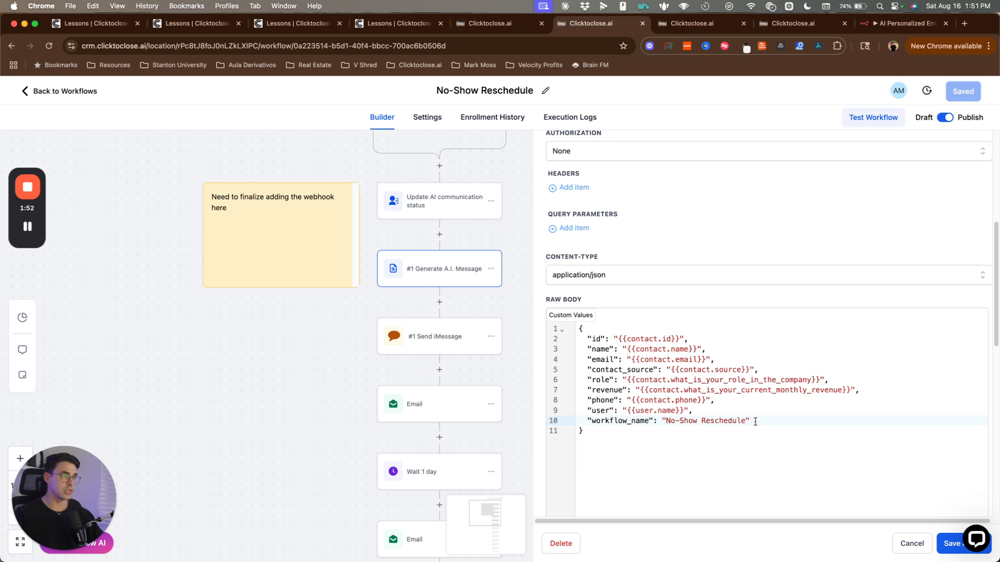
Step: Look over the #1 Send iMessage and Email step messages without changing them
click(429, 339)
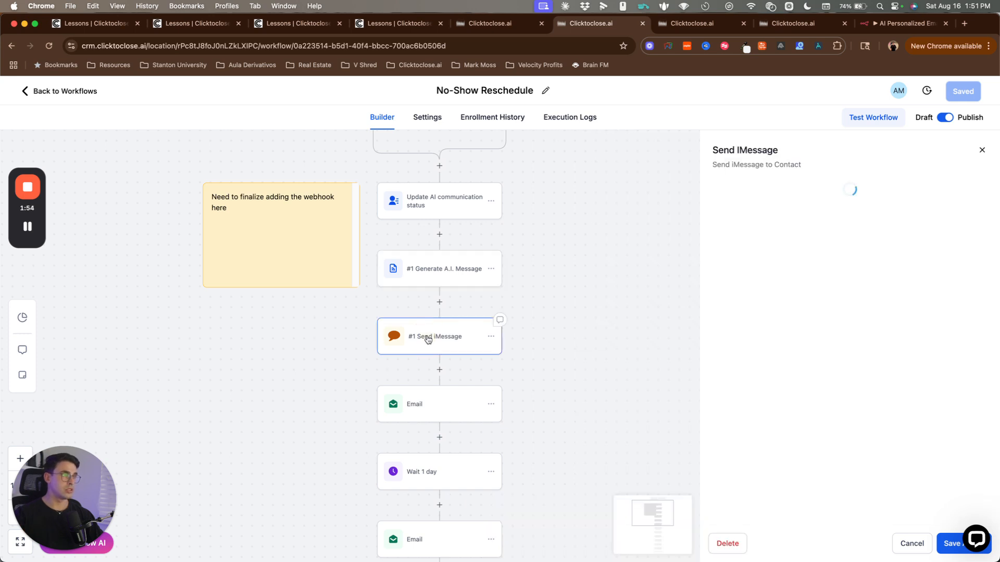
triple_click(763, 267)
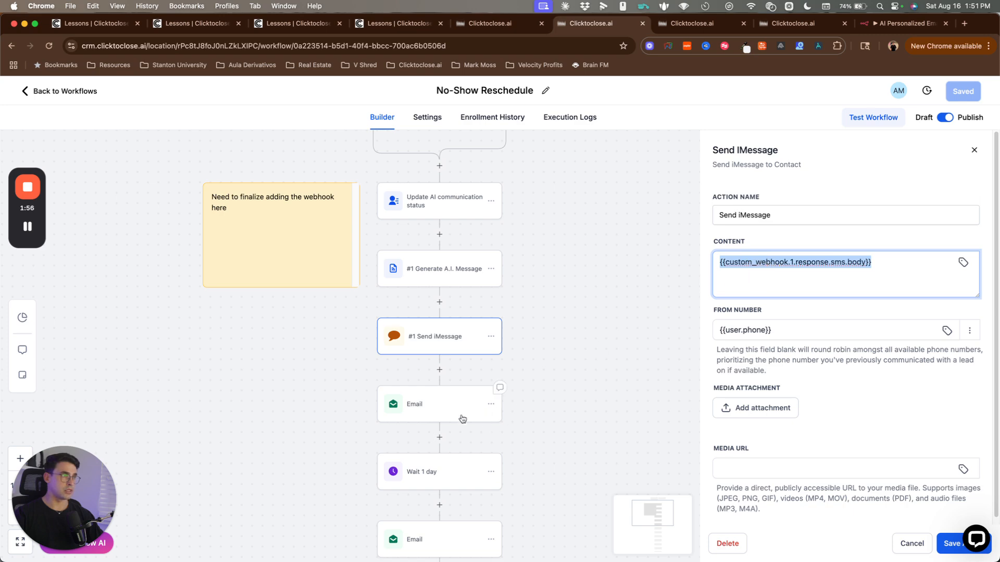
click(439, 408)
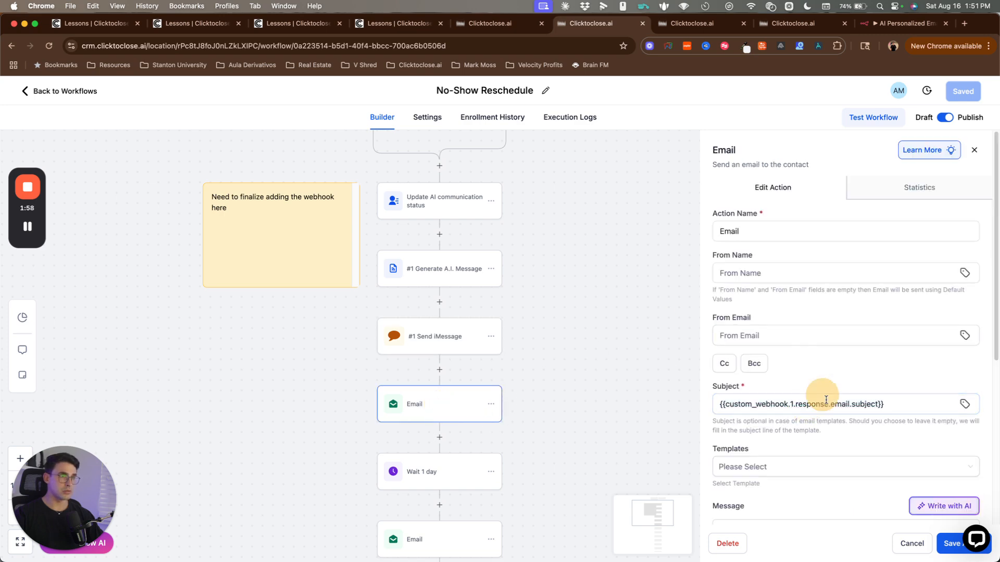
scroll(812, 399, down, 5)
key(super+a)
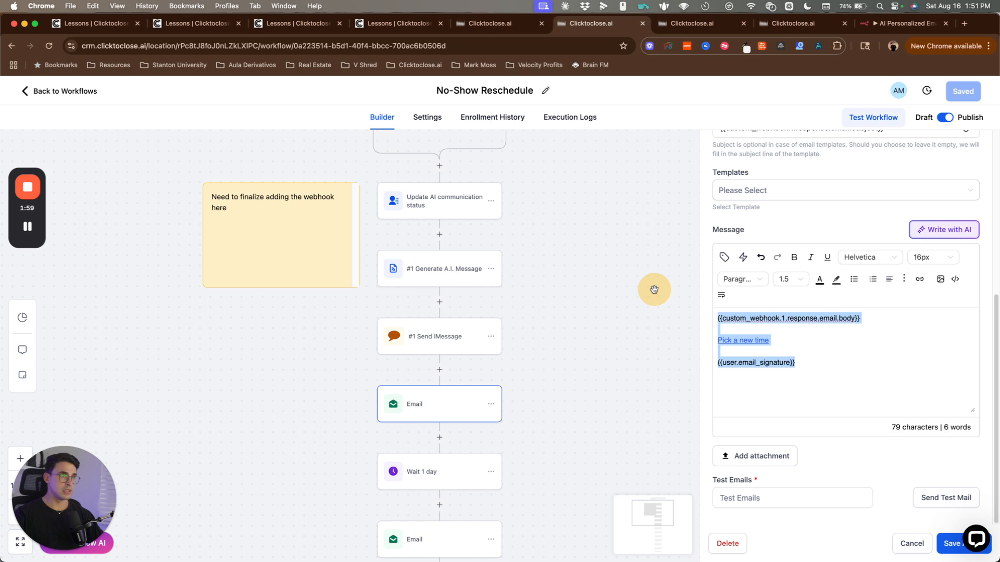
click(827, 374)
click(911, 544)
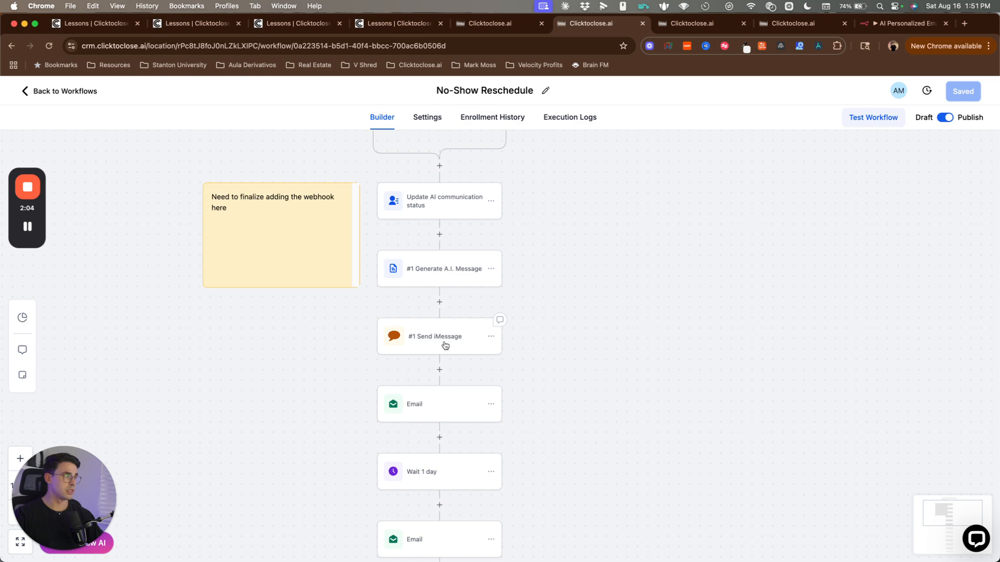
Step: Reopen the Generate A.I. Message webhook and inspect its URL
click(445, 282)
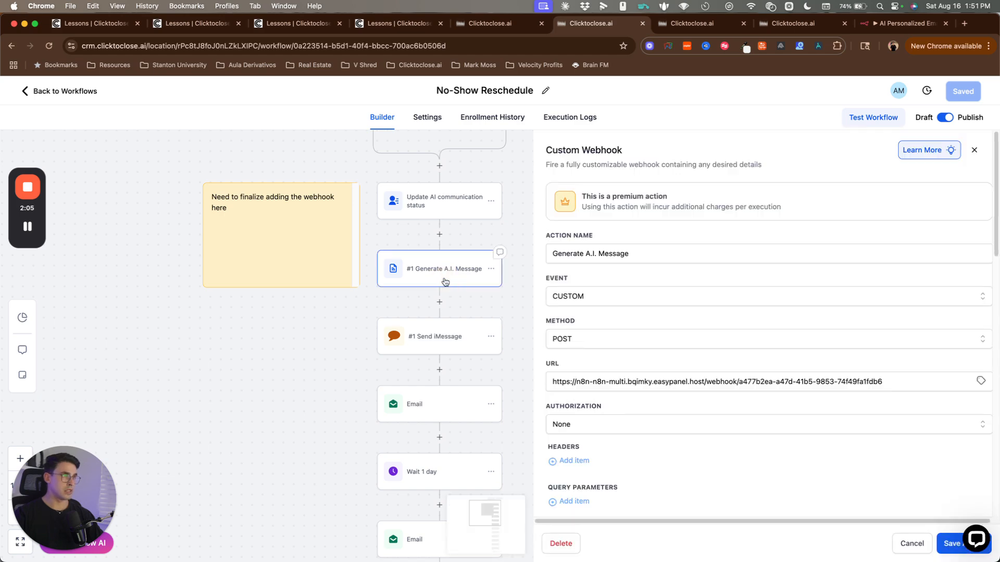
double_click(679, 389)
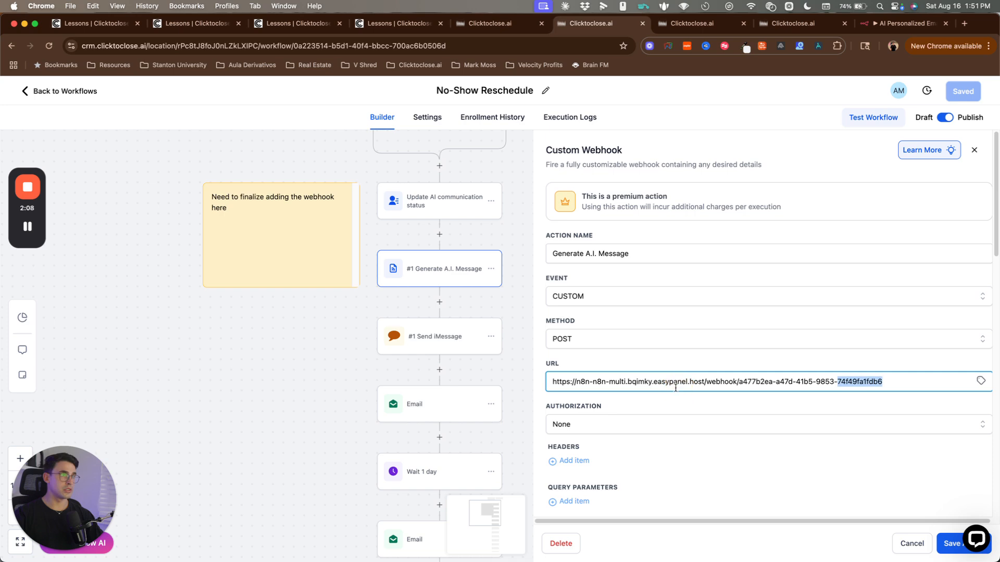
drag(676, 388, 659, 374)
click(657, 370)
scroll(656, 371, down, 3)
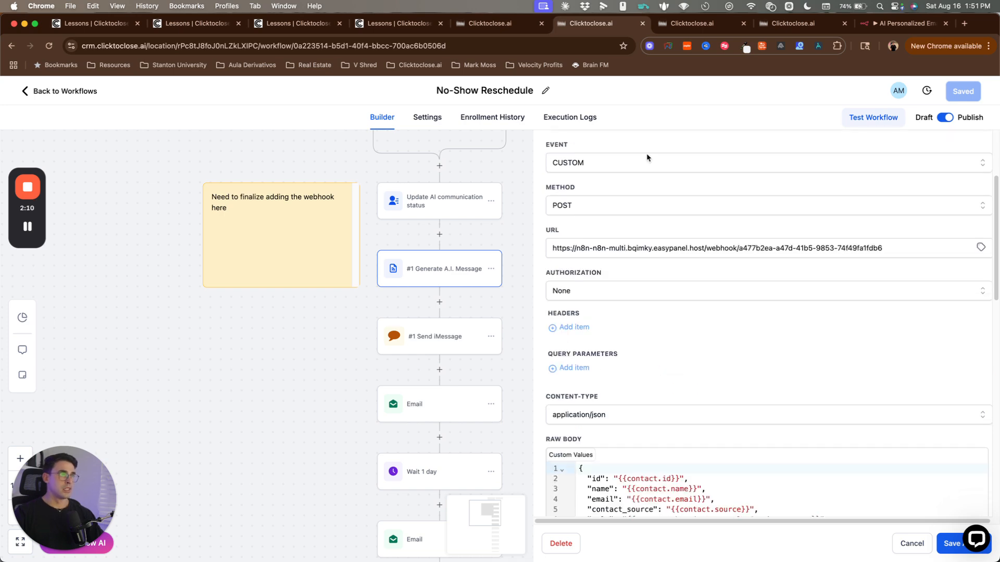
Step: Recopy the n8n test URL, paste then undo it, and discard the webhook settings
click(877, 24)
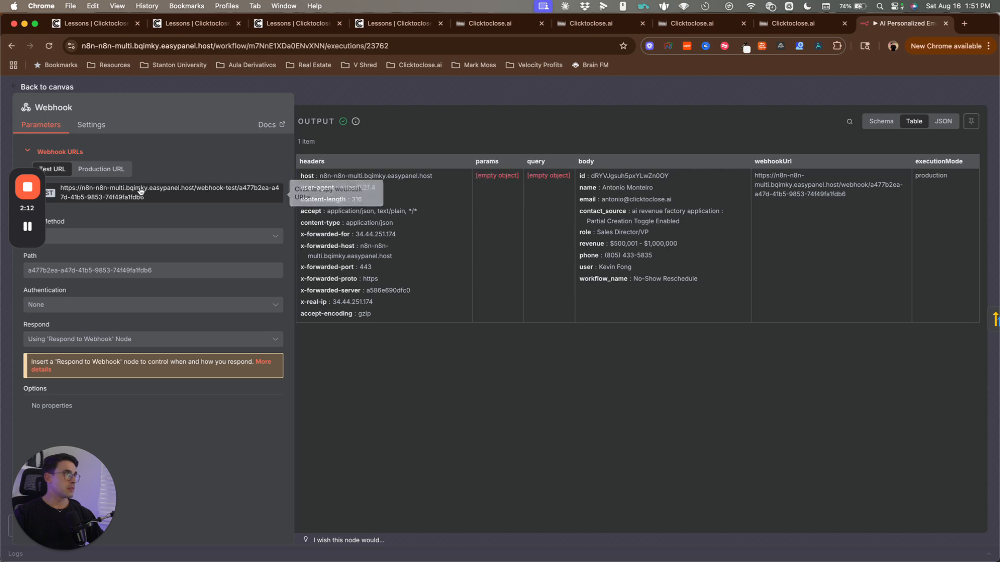
click(167, 193)
click(506, 21)
click(591, 23)
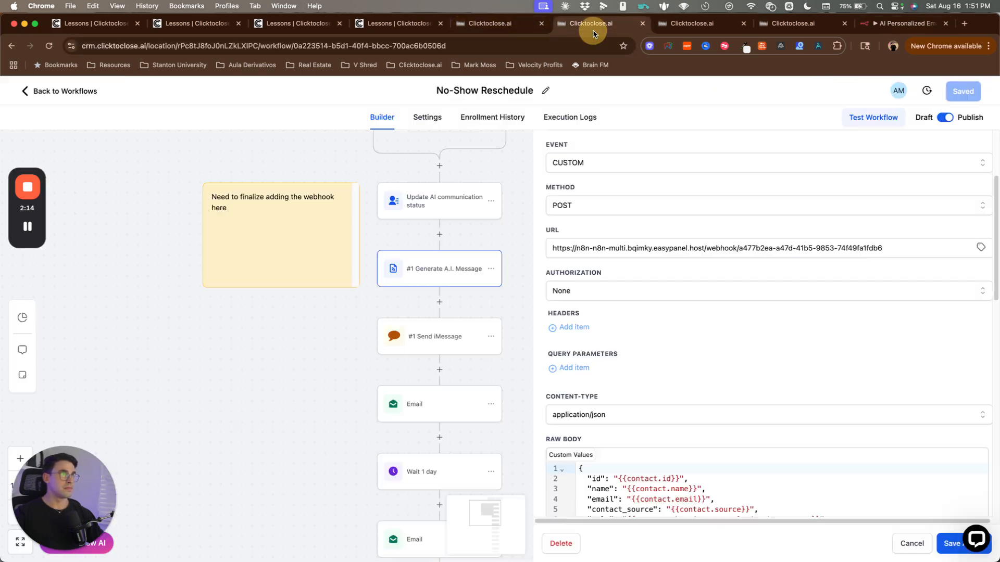
click(622, 252)
triple_click(622, 253)
key(super+v)
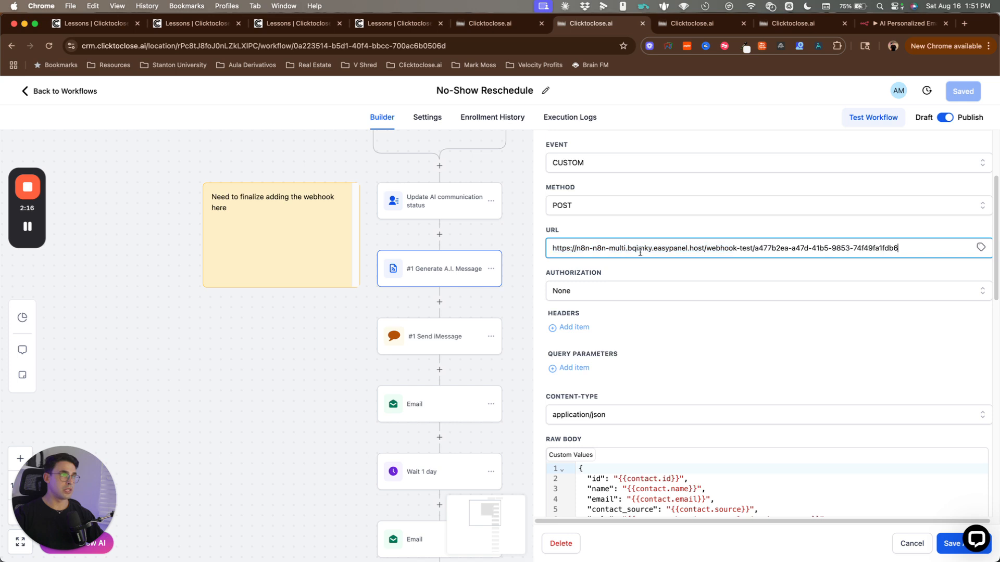
key(super+z)
click(911, 550)
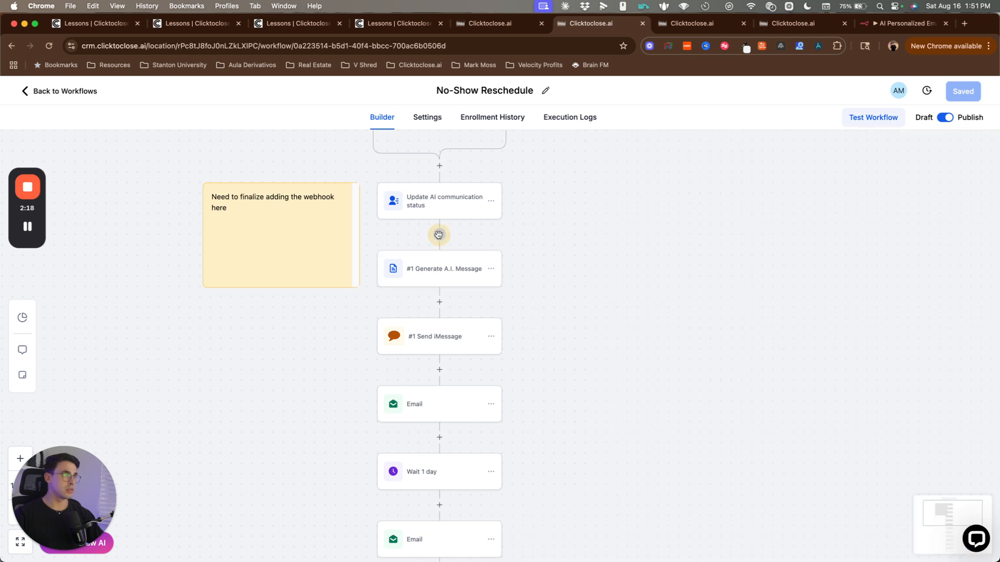
Step: Add a Custom Webhook step before Generate A.I. Message using the n8n test URL
click(440, 234)
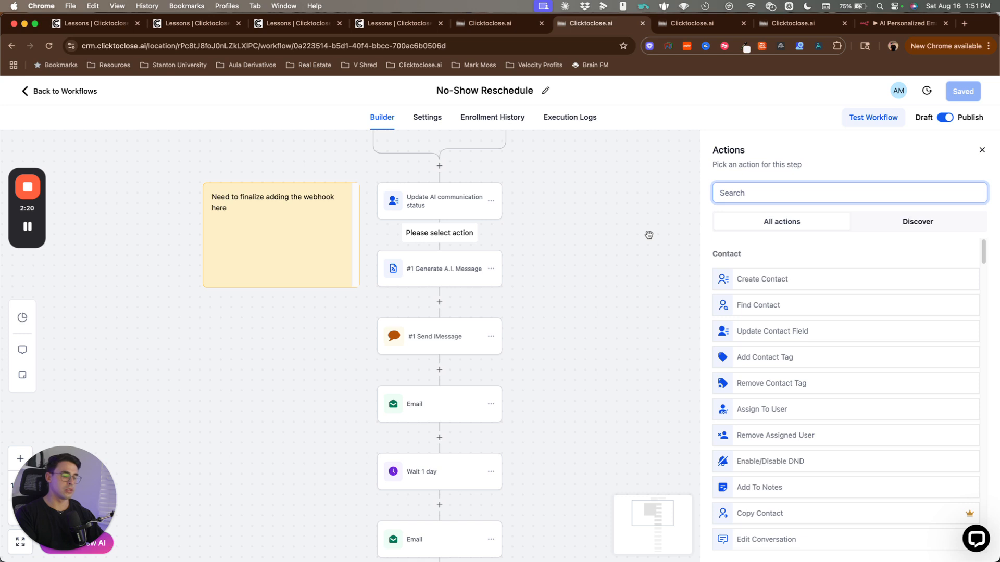
text(custom)
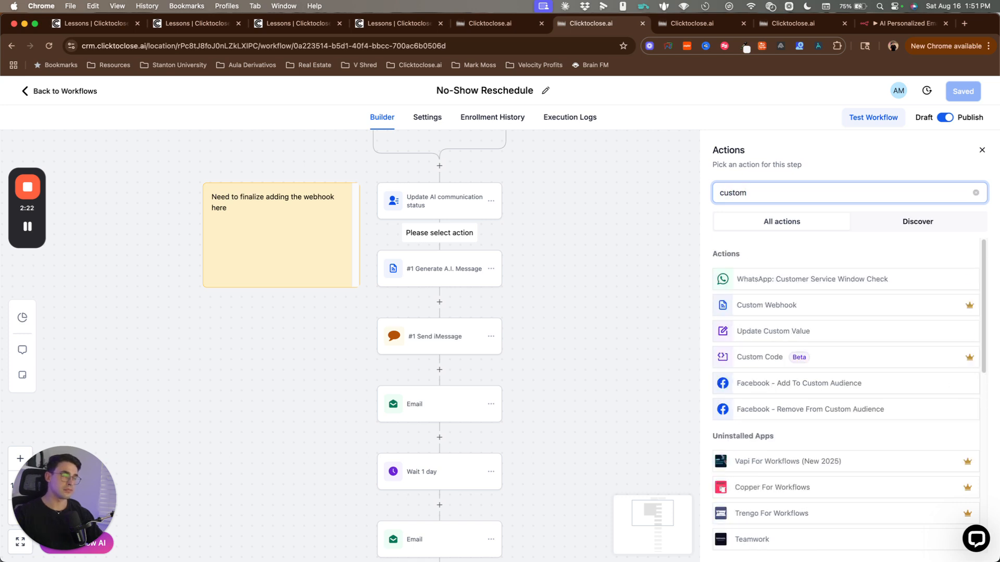
click(746, 304)
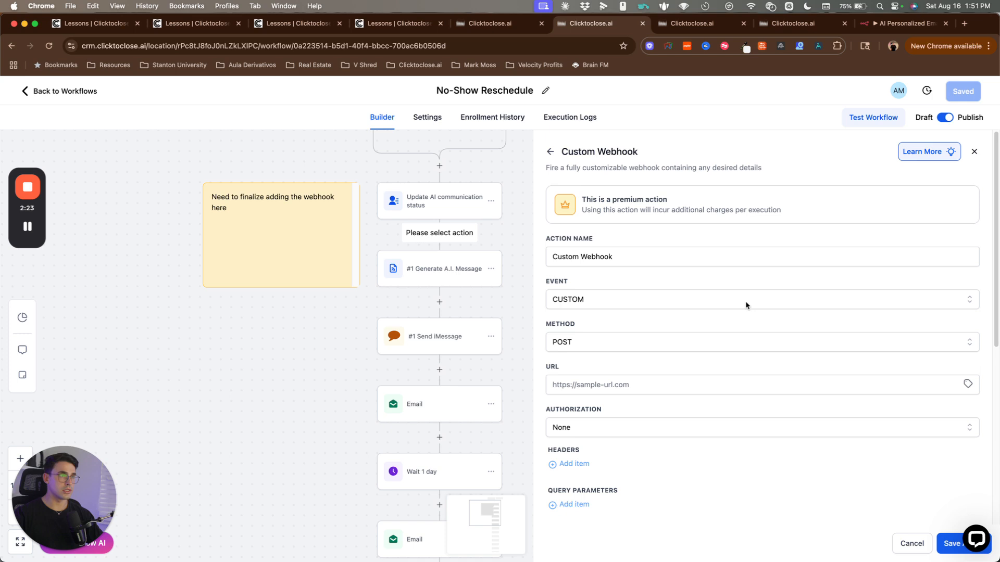
click(589, 383)
key(super+v)
click(592, 367)
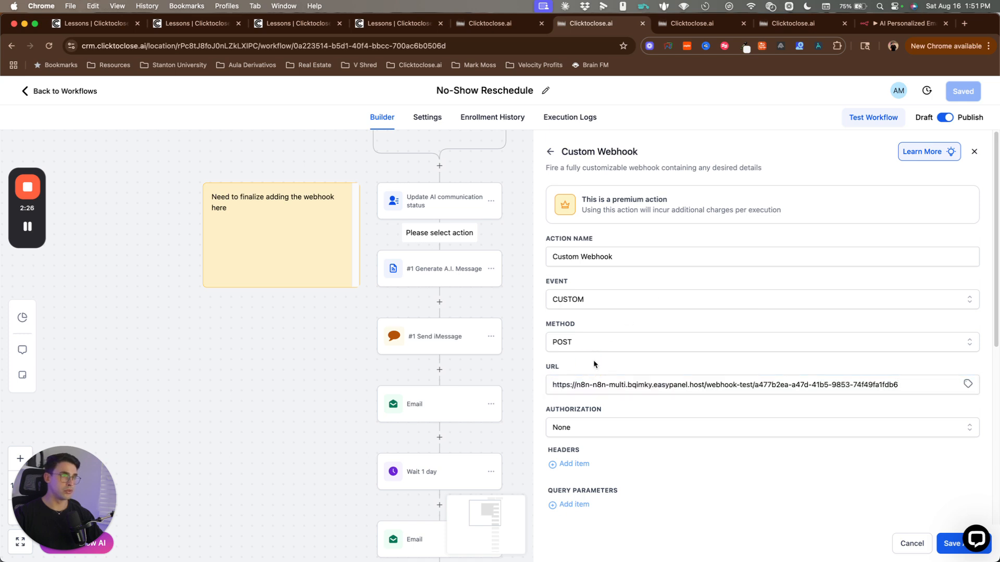
scroll(599, 366, down, 3)
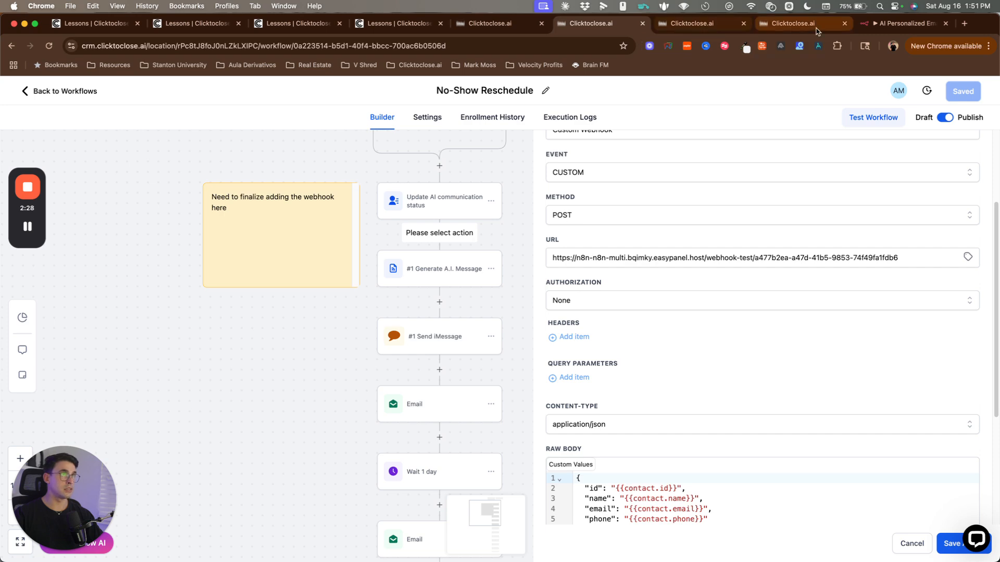
Step: Add a "workflow_name" "No-show Reschedule" line after the phone entry in Raw Body
click(903, 23)
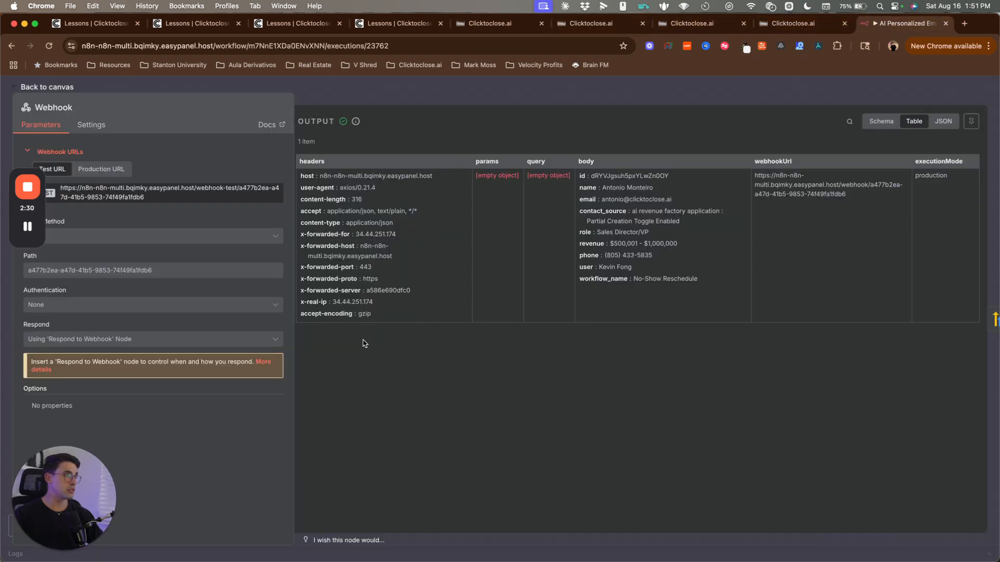
click(578, 23)
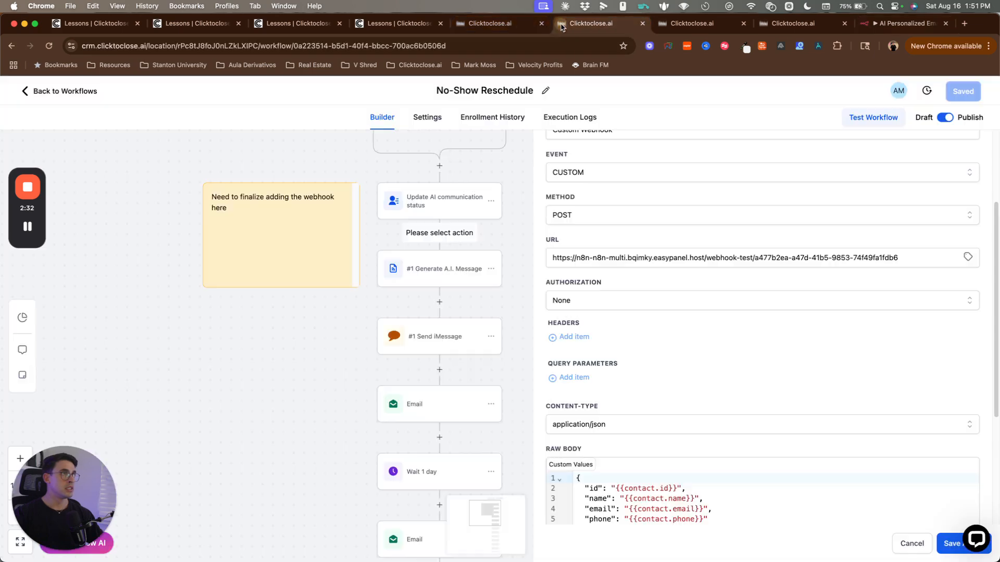
scroll(675, 358, down, 4)
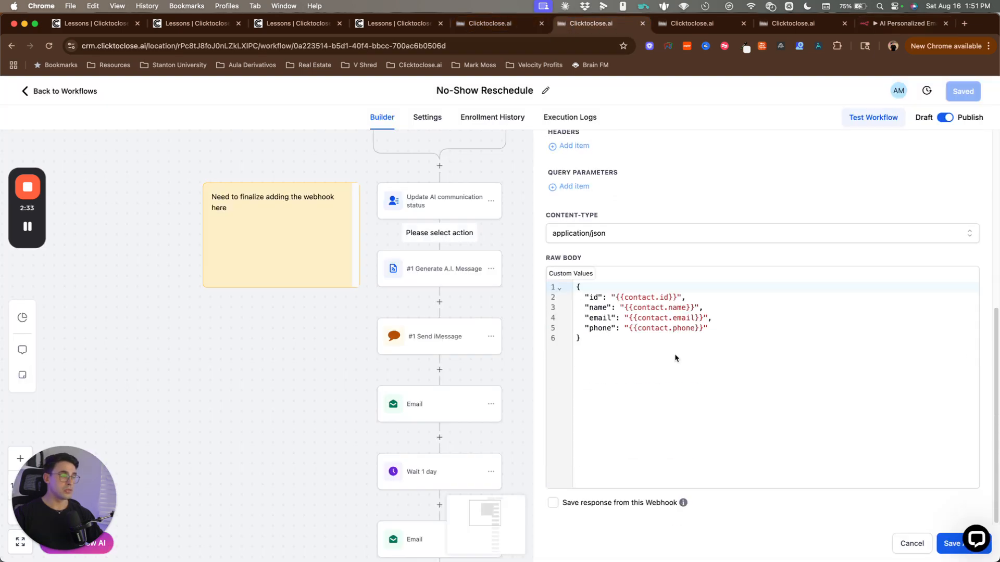
click(592, 339)
key(super+a)
click(597, 349)
click(726, 326)
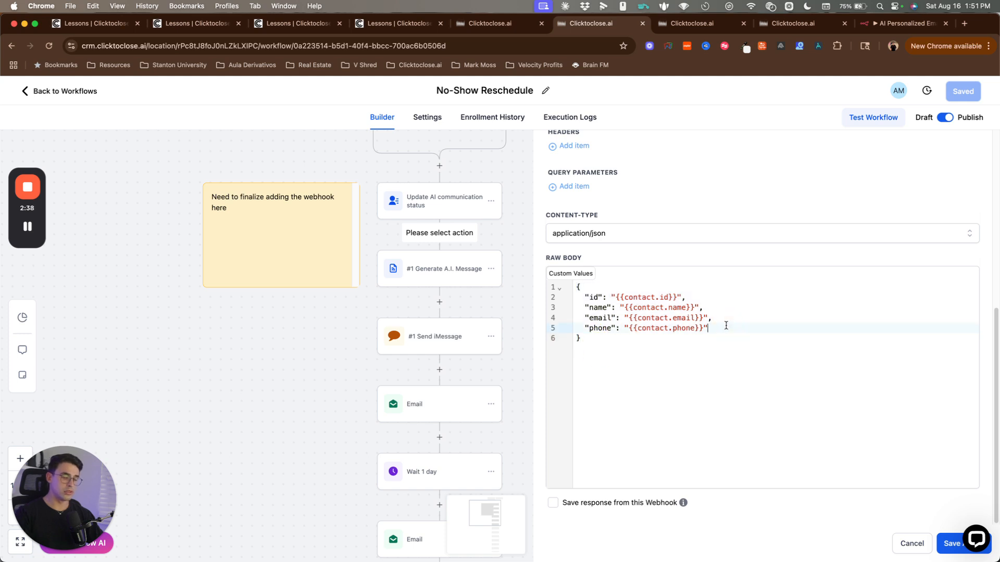
text(,)
key(Return)
text(")
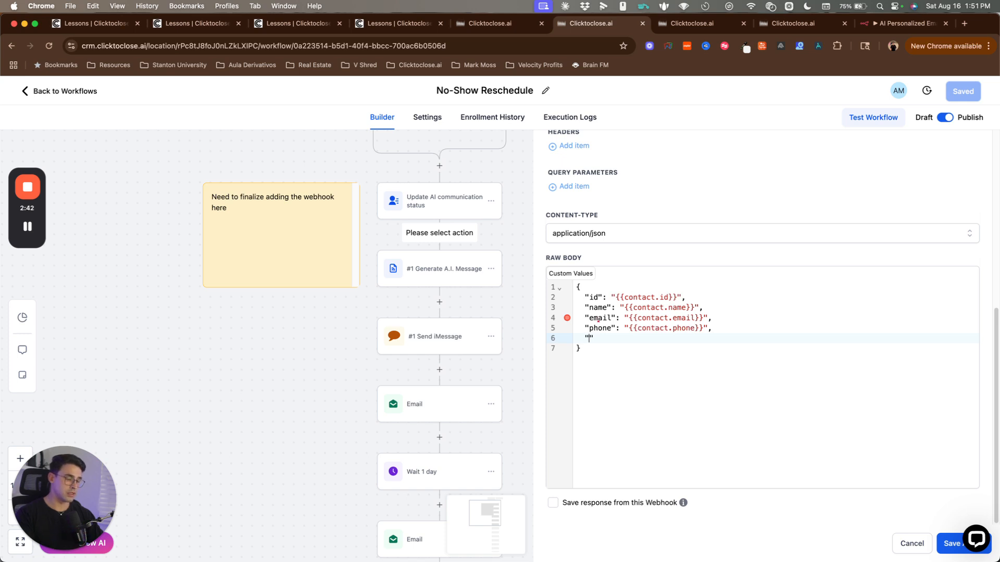
text(workflow_name)
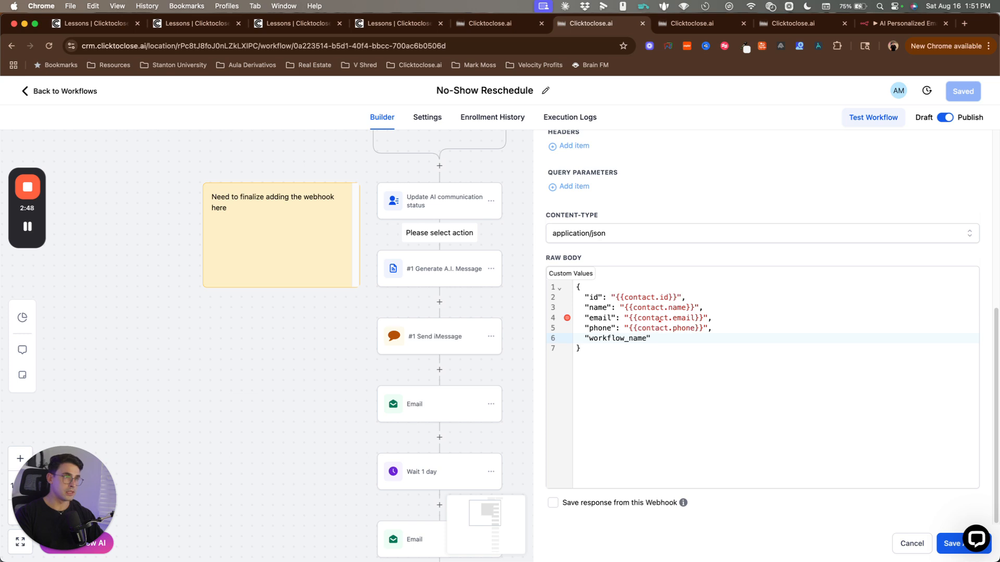
text(" "No-s)
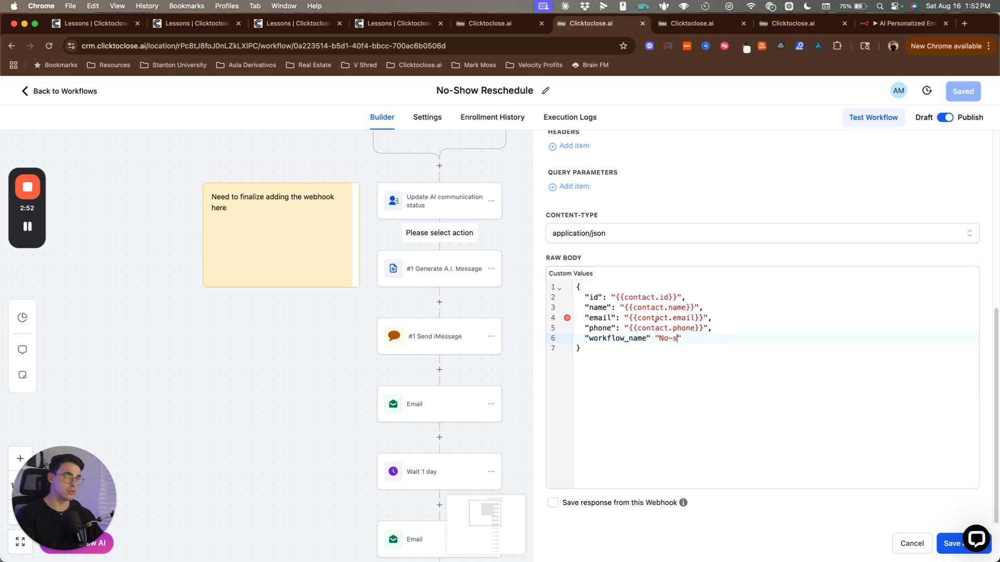
text(how Re)
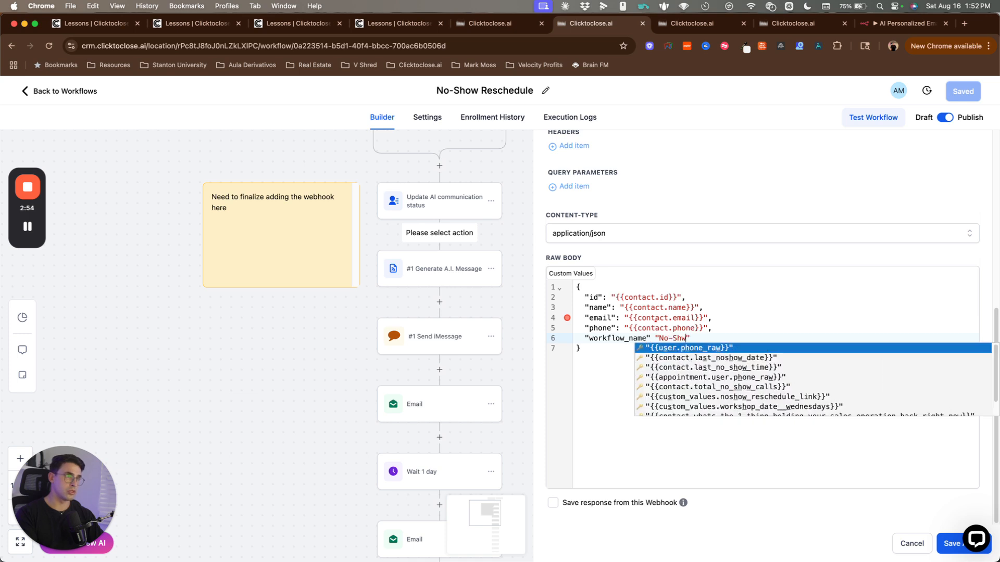
text(schedule)
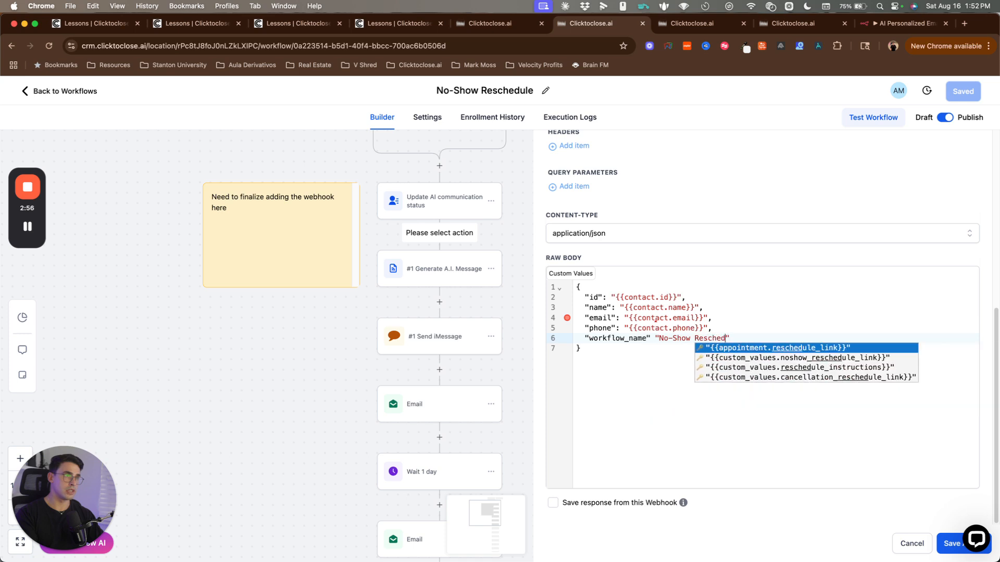
click(608, 426)
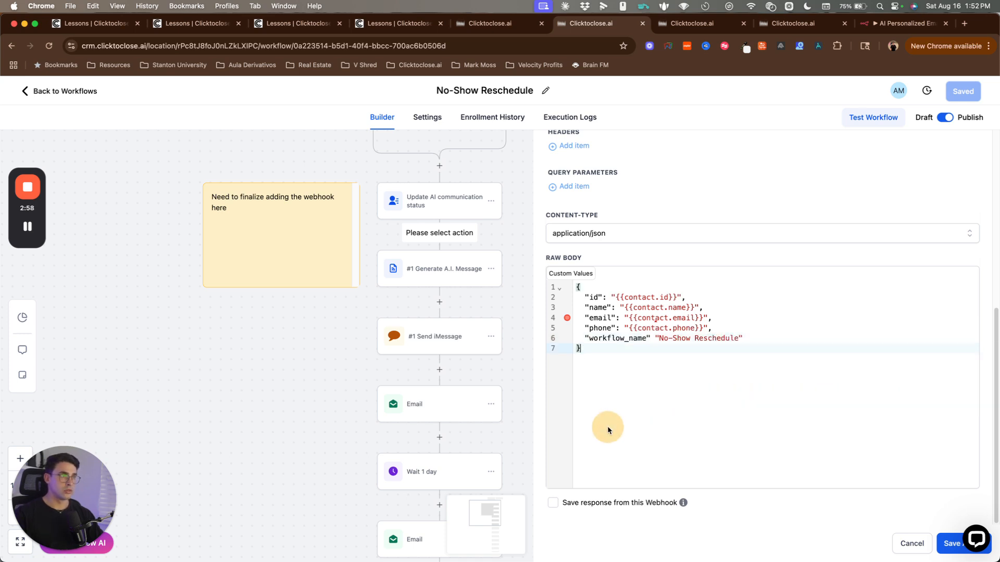
Step: Inspect the JSON error on line 4 and select the whole body
drag(575, 335, 775, 340)
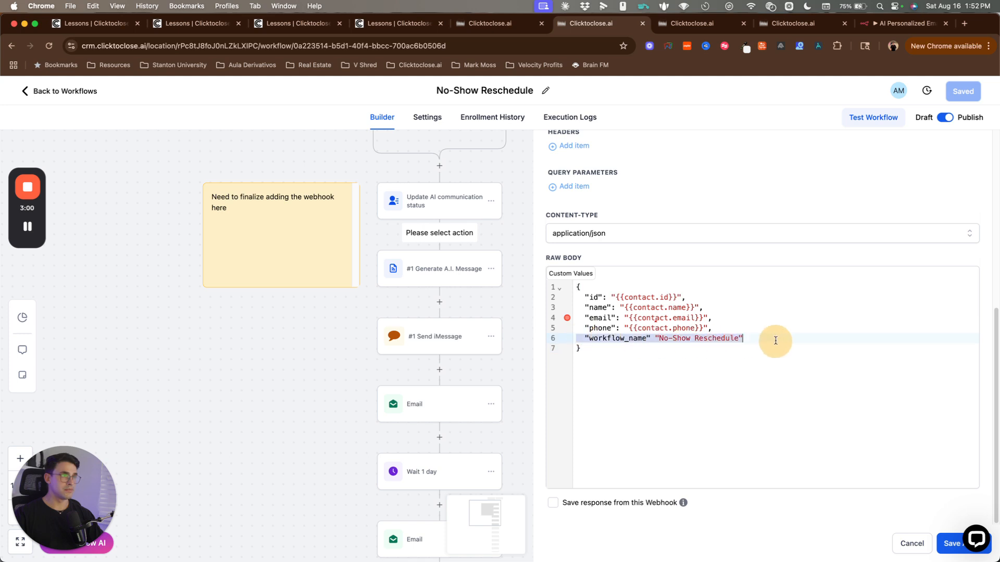
click(775, 339)
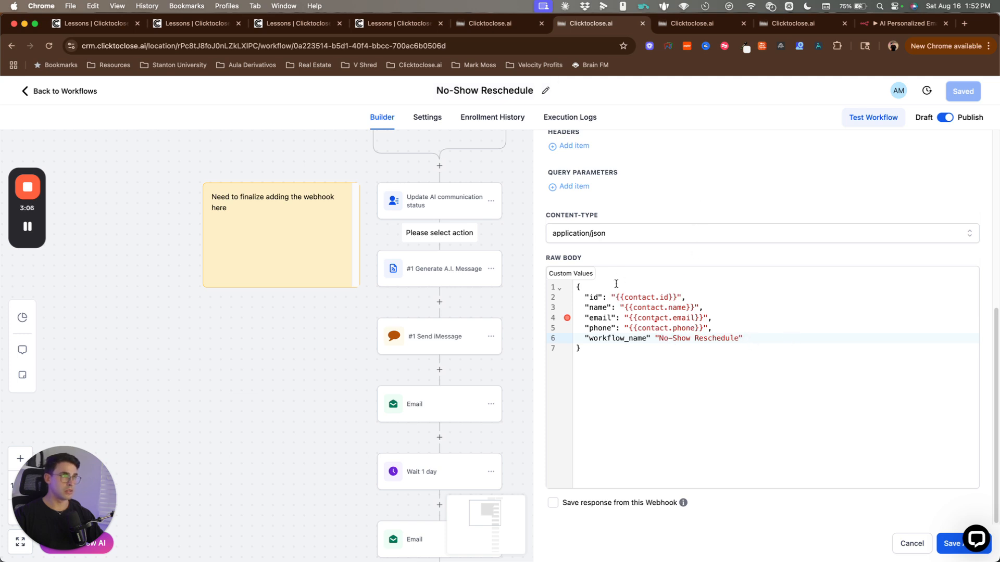
click(581, 344)
click(628, 355)
key(super+a)
key(super+c)
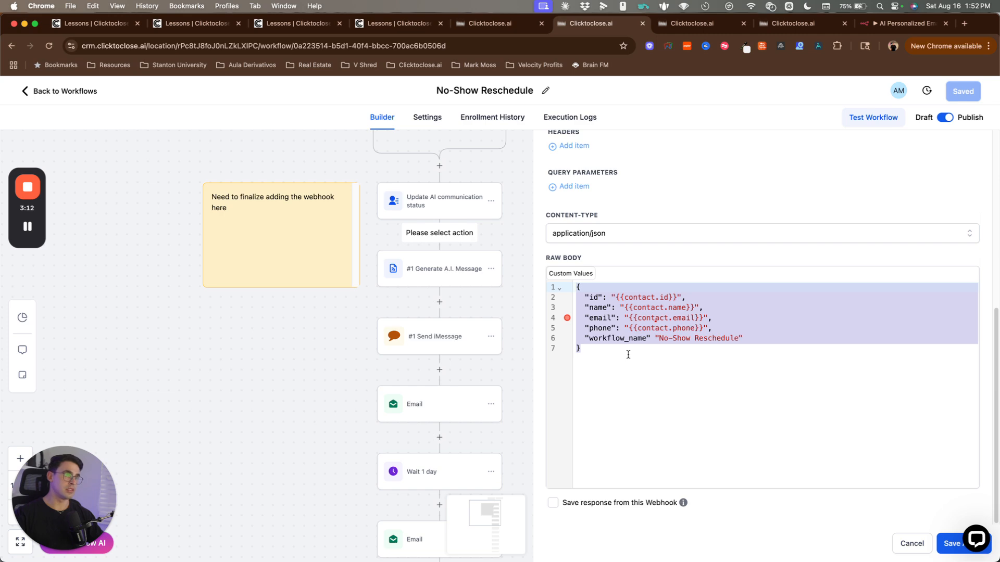
Step: Ask ChatGPT 'Fix this json please' with the pasted body and copy the corrected JSON
click(965, 23)
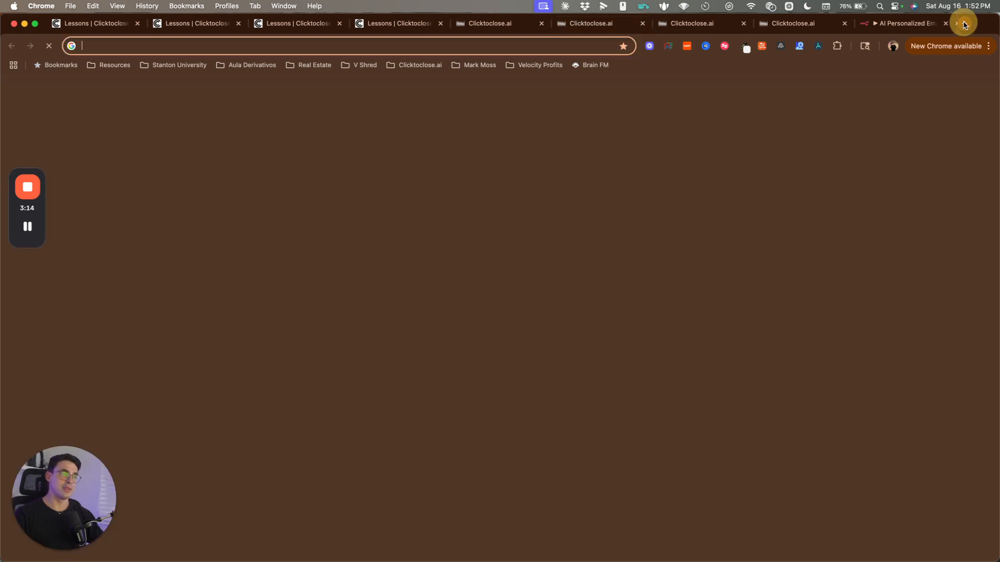
text(chat)
key(Return)
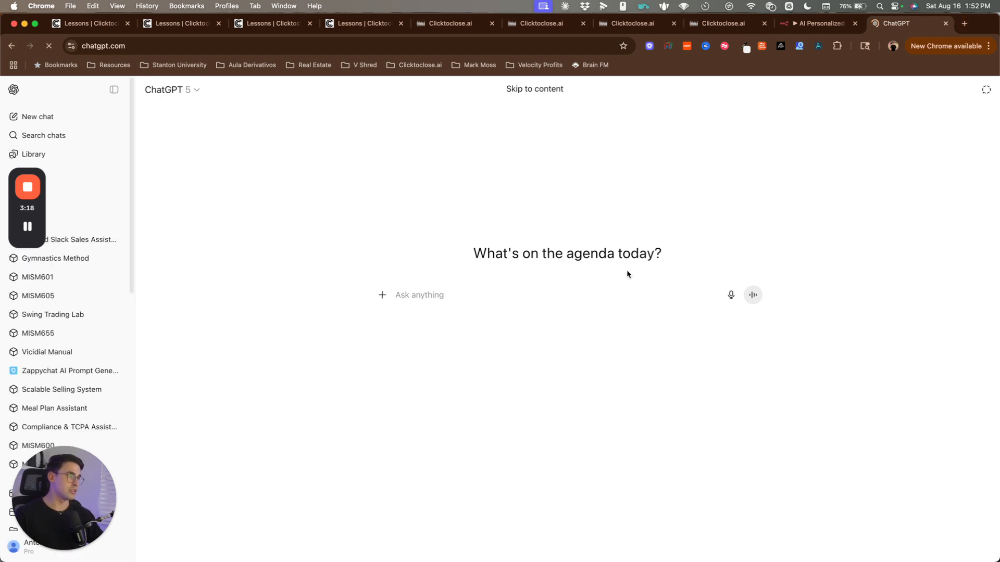
click(472, 290)
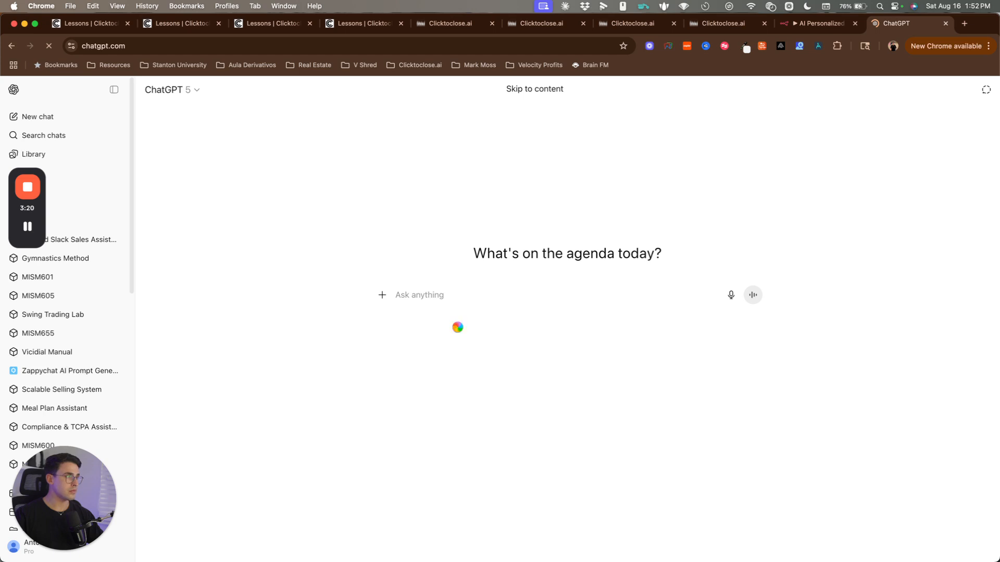
text(Fix this js)
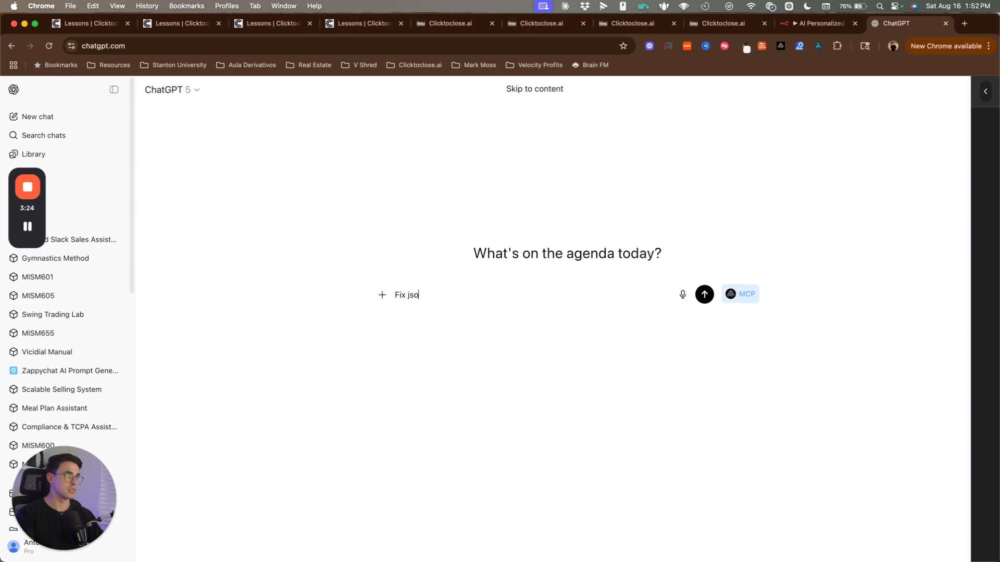
text(on please)
key(shift+Return)
key(shift+Return)
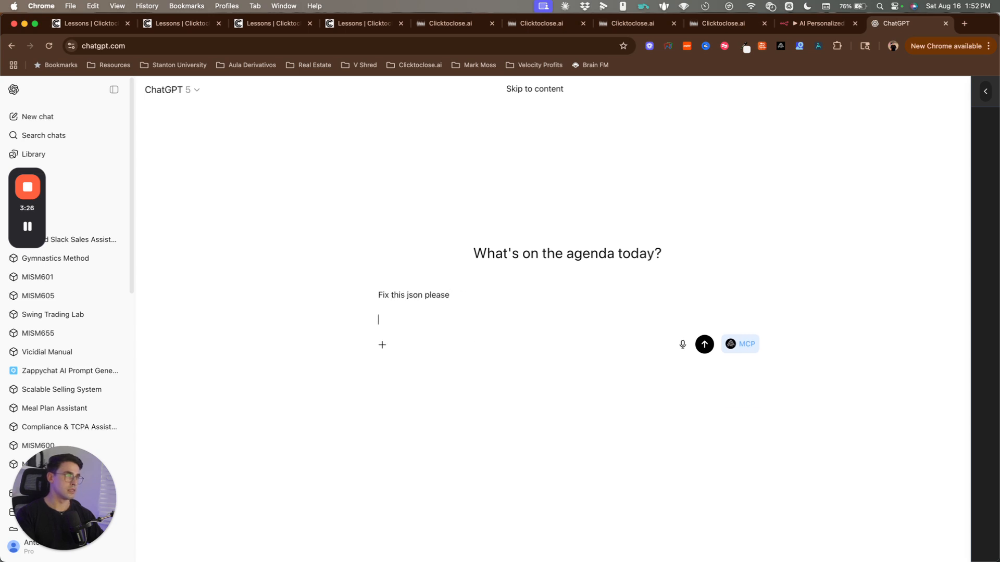
key(super+v)
key(Return)
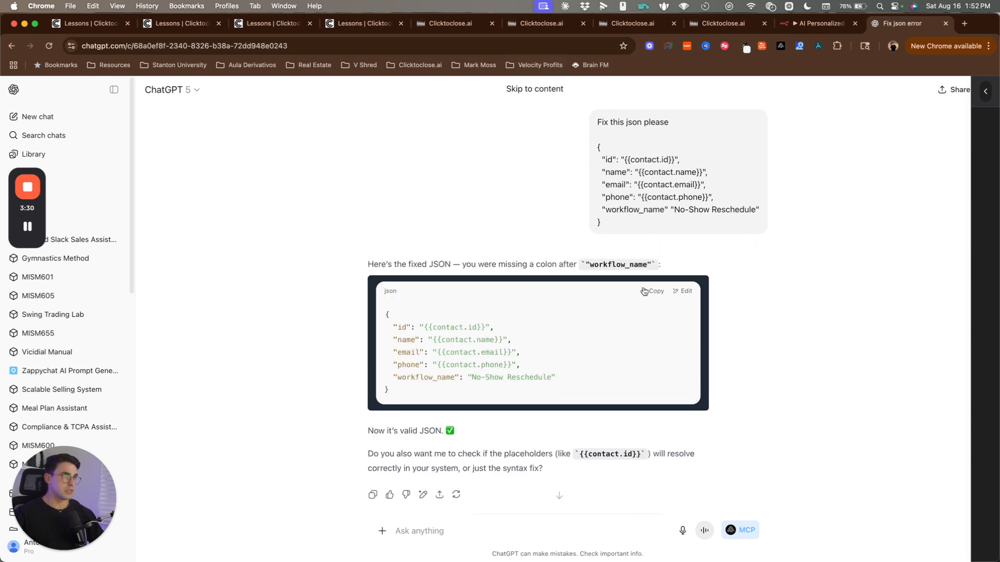
click(652, 291)
Step: Replace the webhook's Raw Body with the corrected JSON, removing the trailing blank line
click(611, 29)
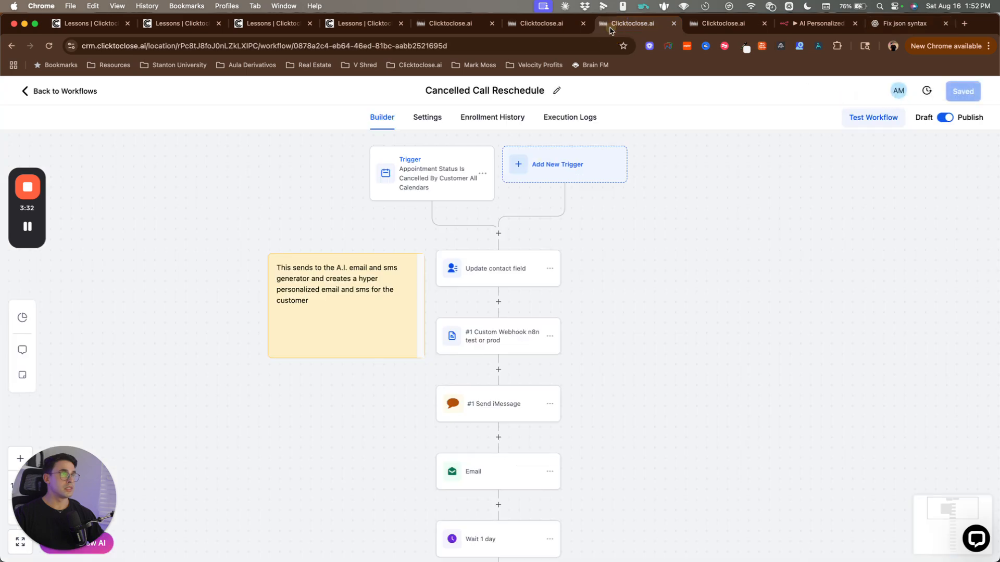
click(531, 24)
key(super+v)
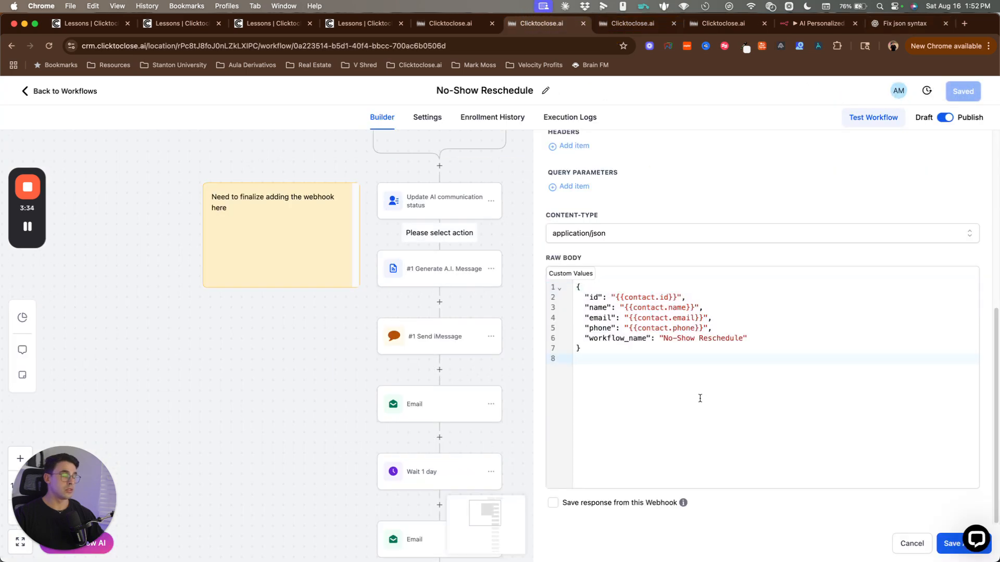
key(BackSpace)
click(658, 257)
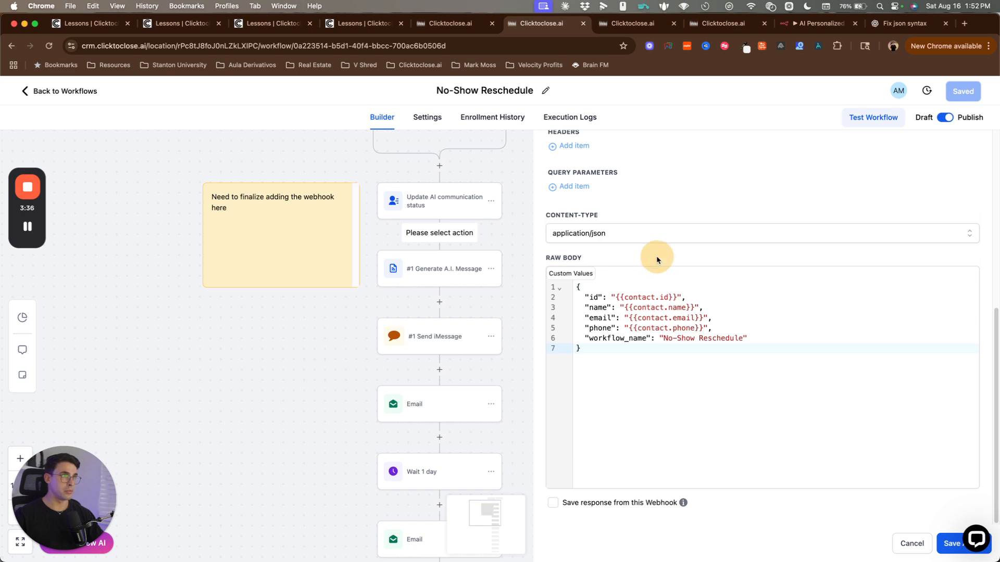
Step: Enable 'Save response from this Webhook' and check the n8n Webhook output
click(553, 503)
scroll(709, 507, down, 3)
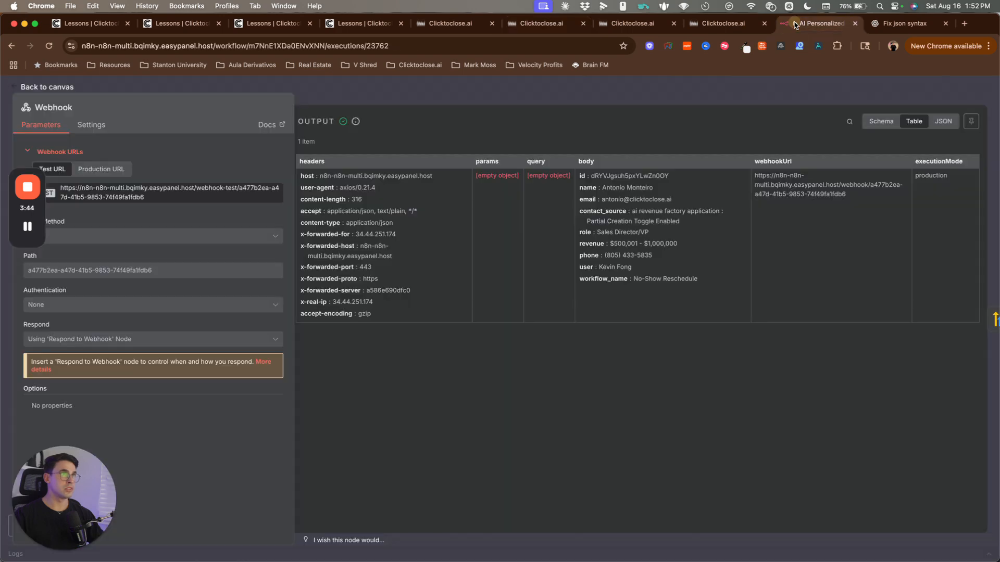
click(798, 22)
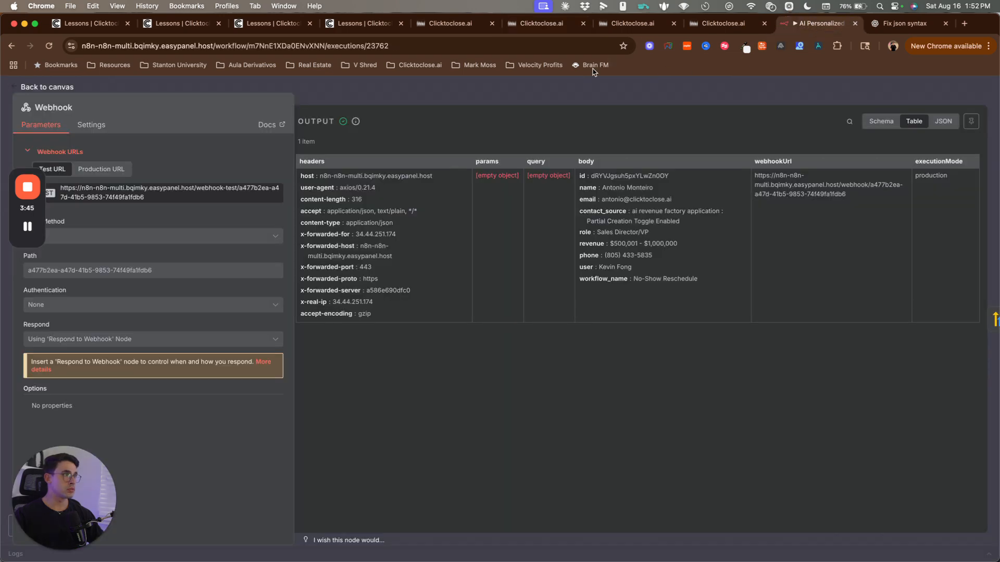
Step: Unpin the test data from the n8n Webhook node in the editor
click(894, 98)
click(505, 111)
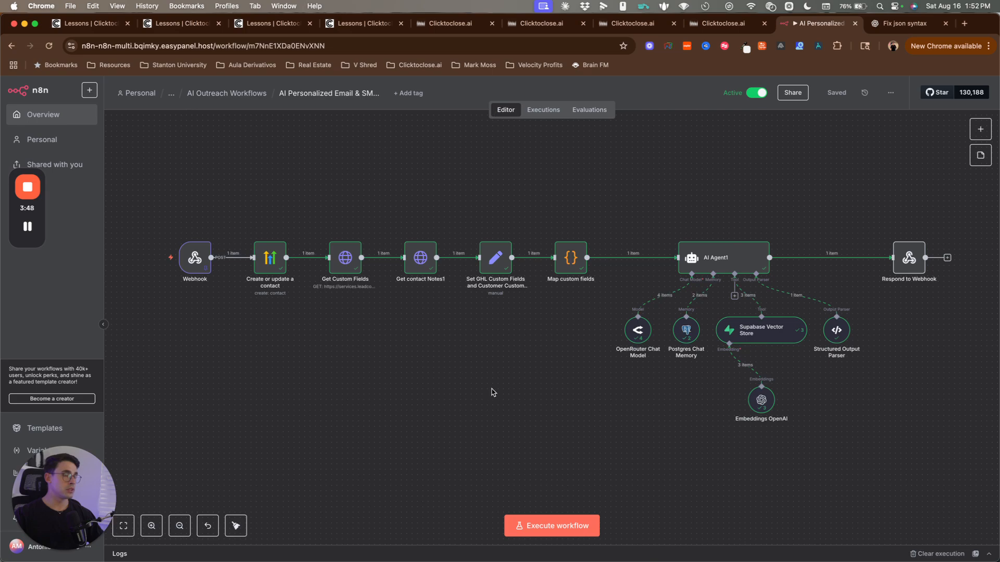
double_click(195, 258)
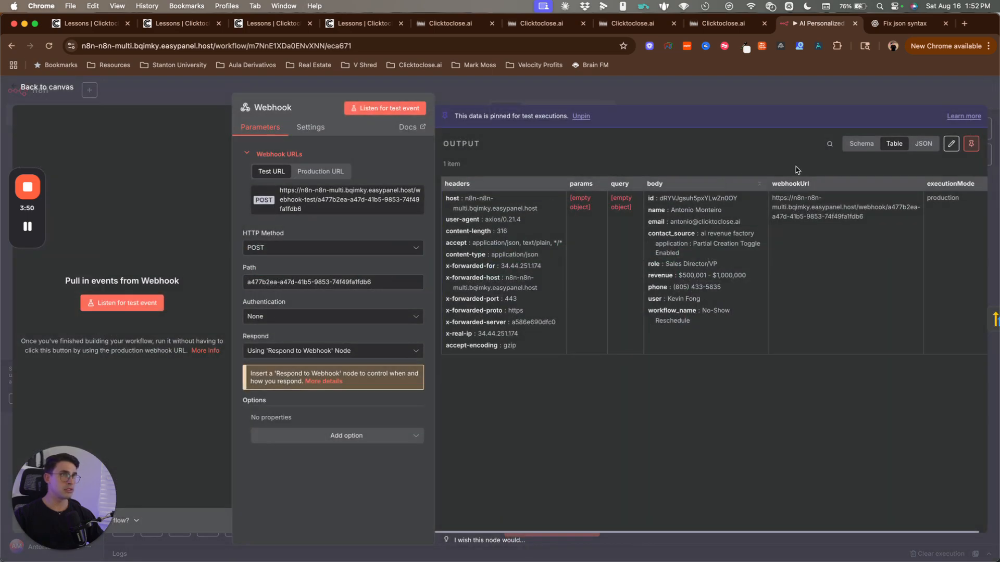
click(969, 144)
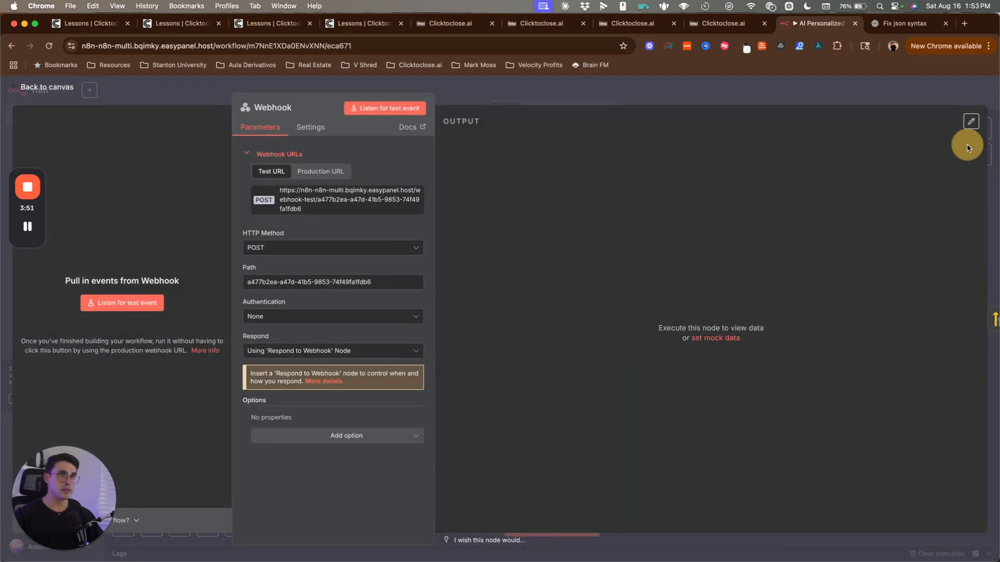
click(769, 103)
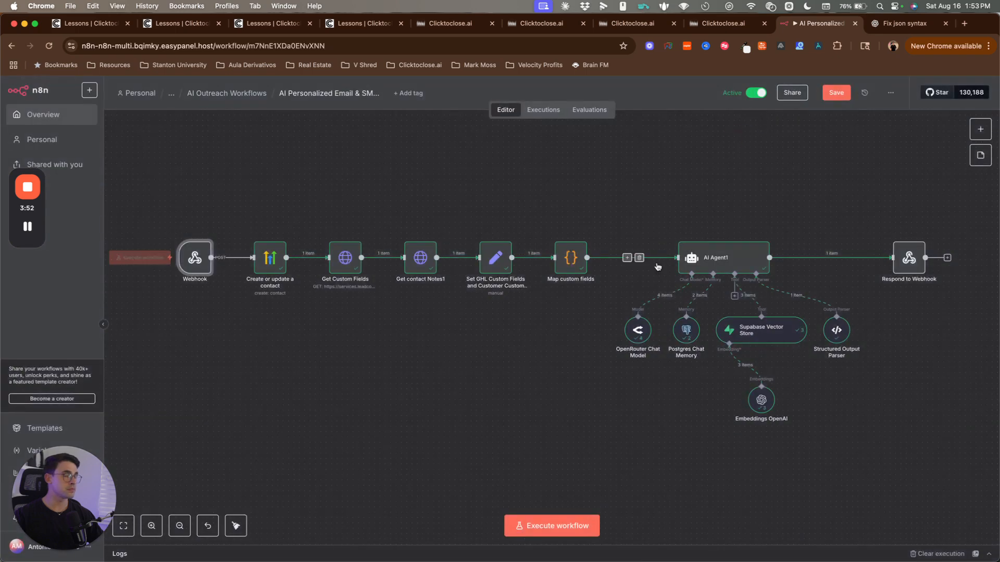
Step: Execute the workflow so the Webhook listens, and copy its test URL
click(534, 524)
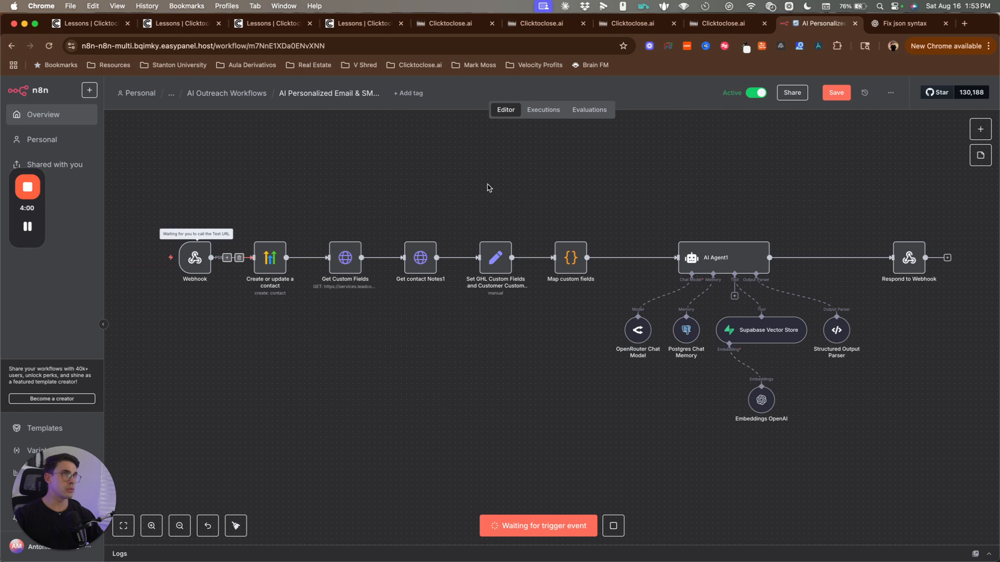
double_click(194, 257)
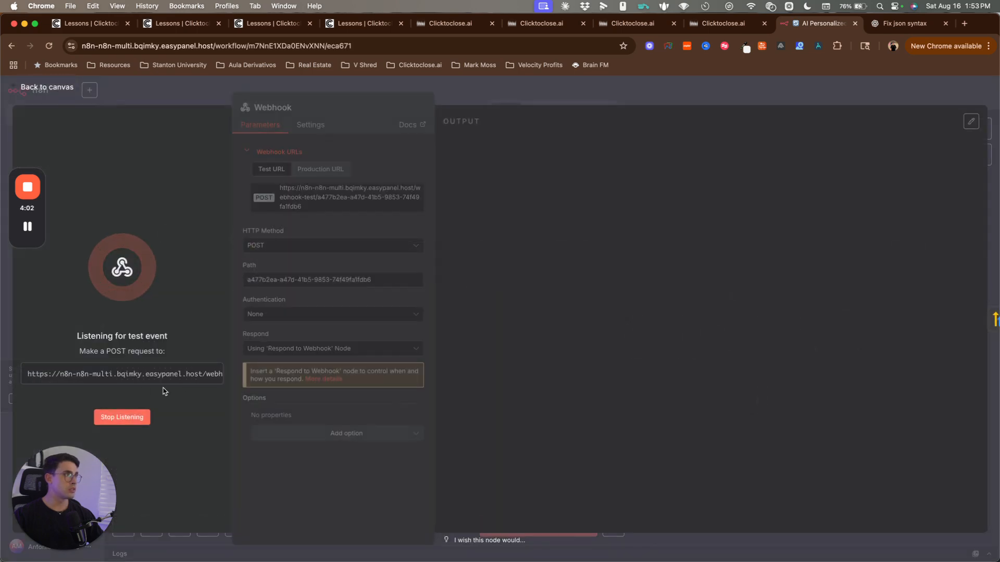
click(127, 383)
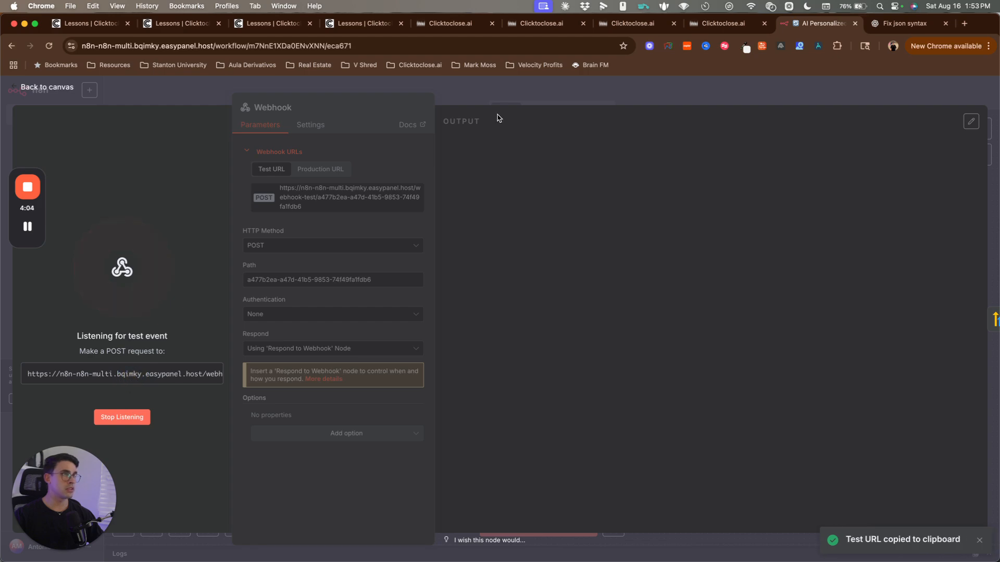
click(549, 26)
click(549, 26)
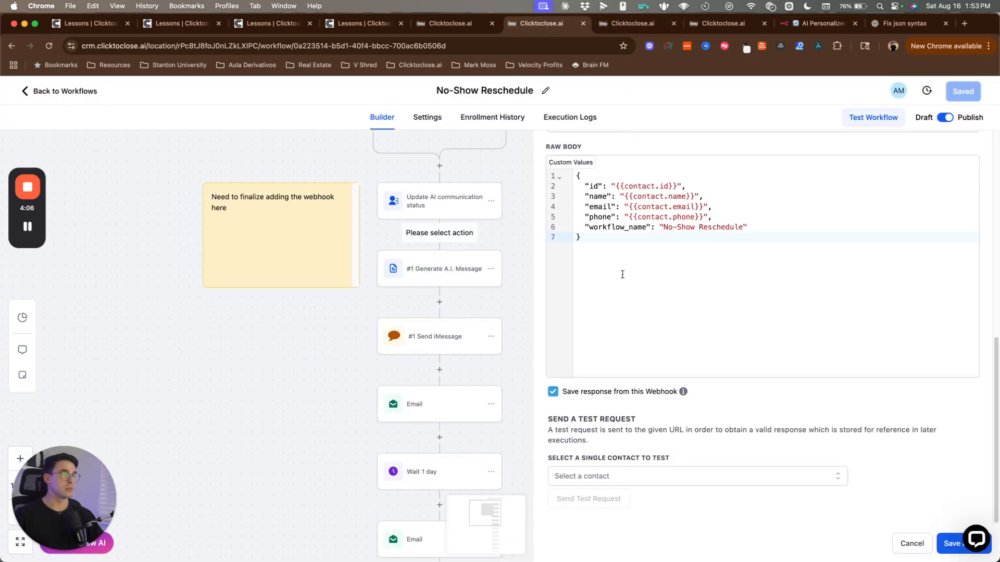
Step: Confirm via page search that the webhook URL matches the copied n8n test URL
scroll(648, 368, up, 10)
scroll(662, 375, down, 3)
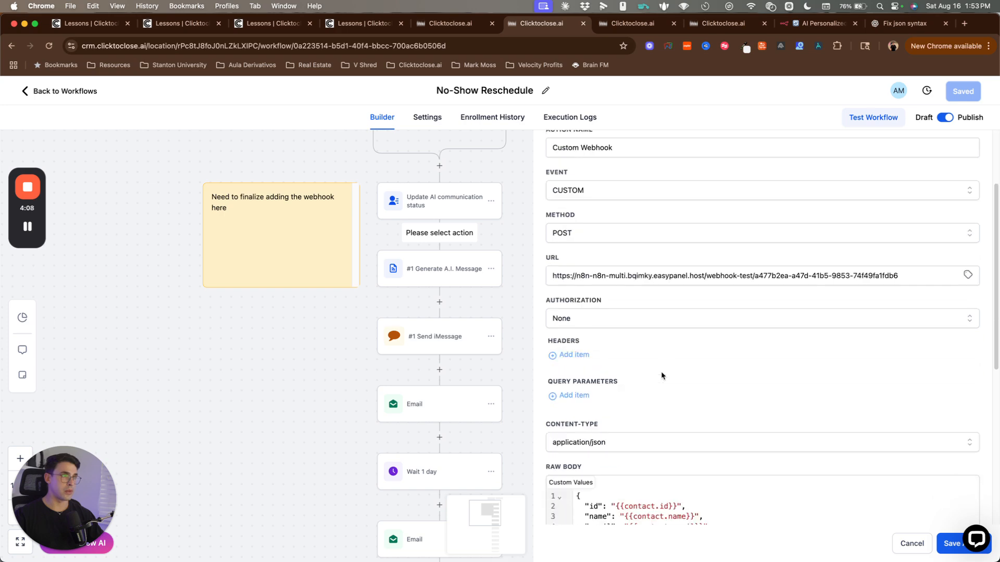
key(super+f)
key(super+v)
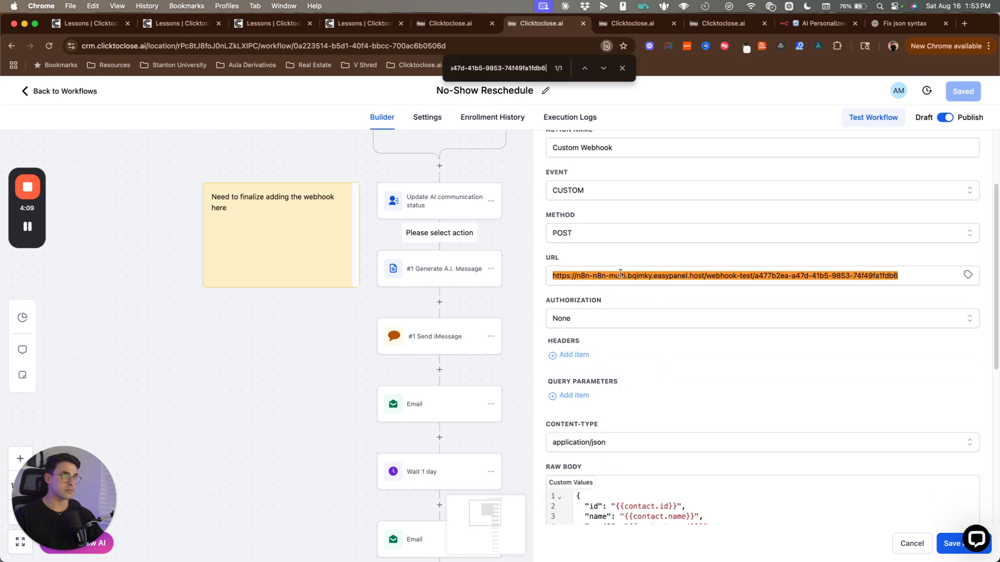
click(623, 67)
Step: Pick the test contact by e-mail and send a test request to n8n
scroll(623, 470, down, 9)
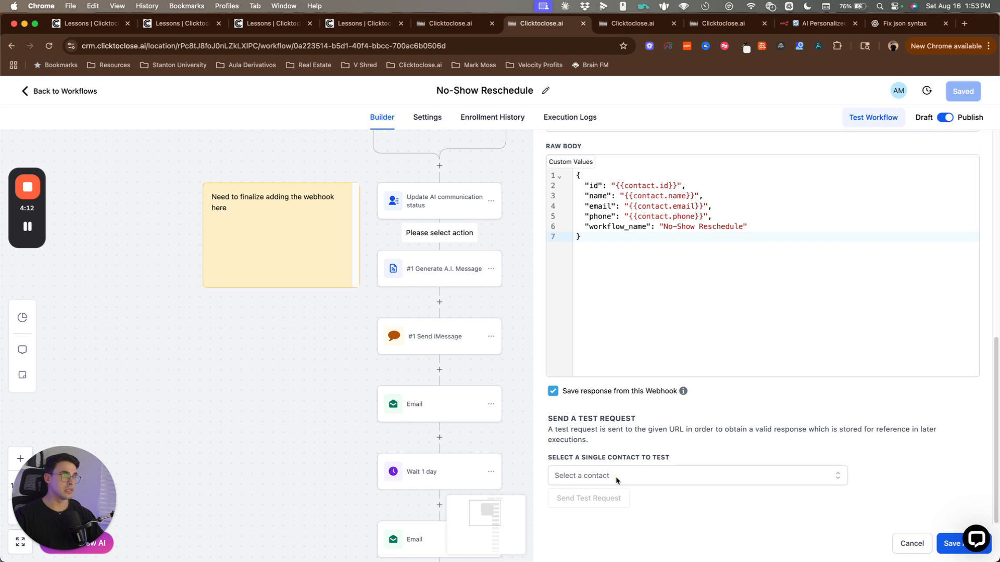
click(615, 477)
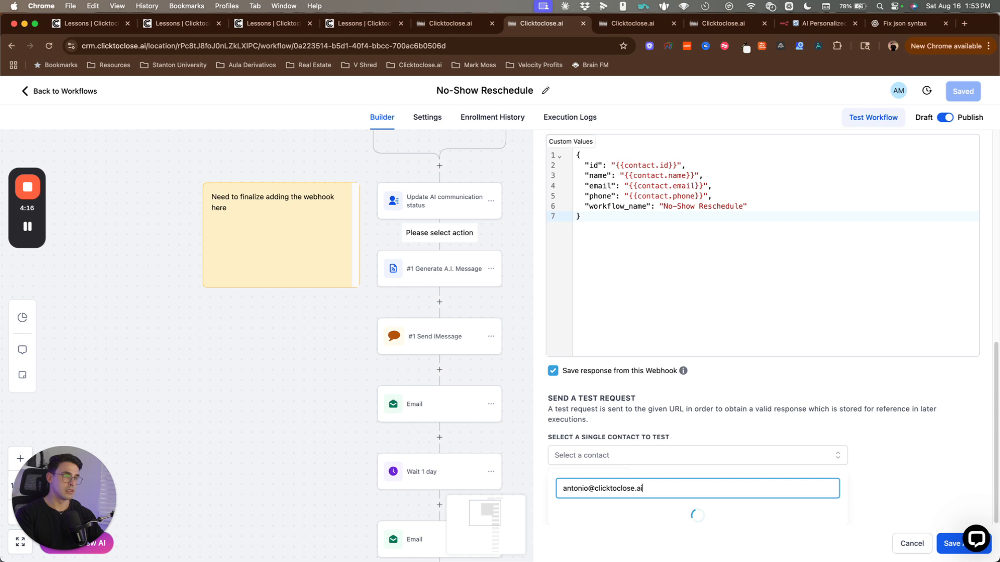
click(594, 515)
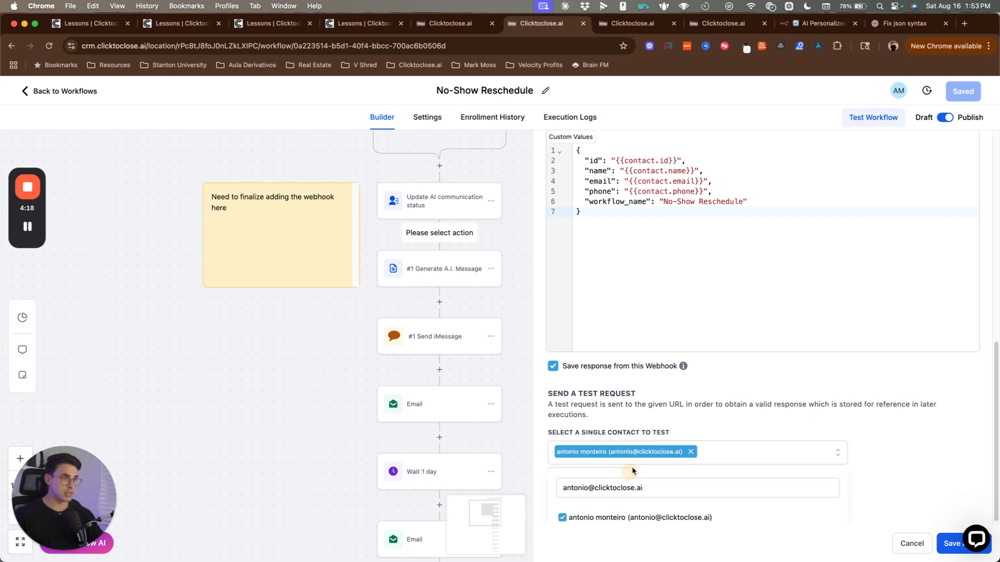
click(643, 433)
click(594, 504)
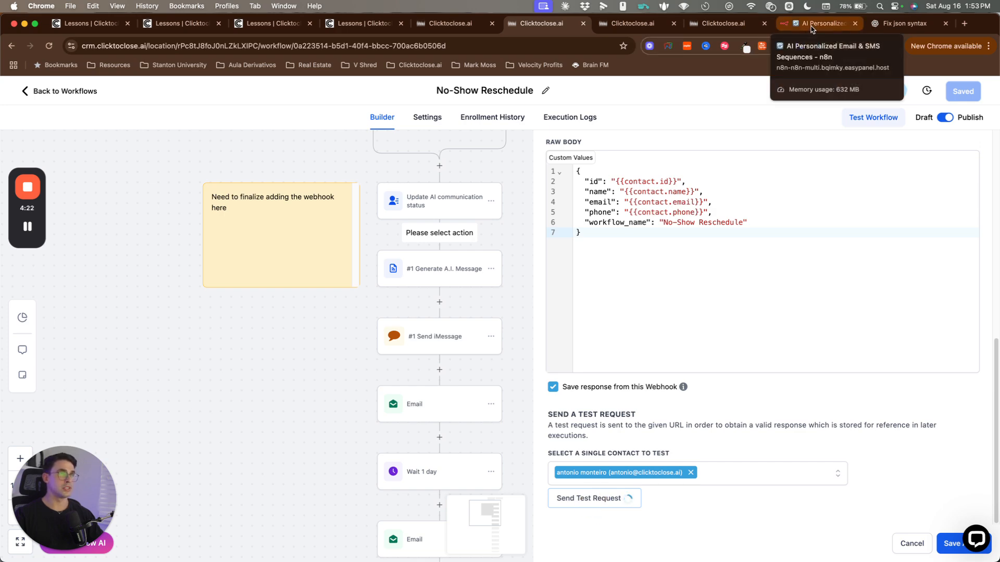
Step: Let n8n run on the test webhook call and view Map custom fields' output as a schema
click(811, 28)
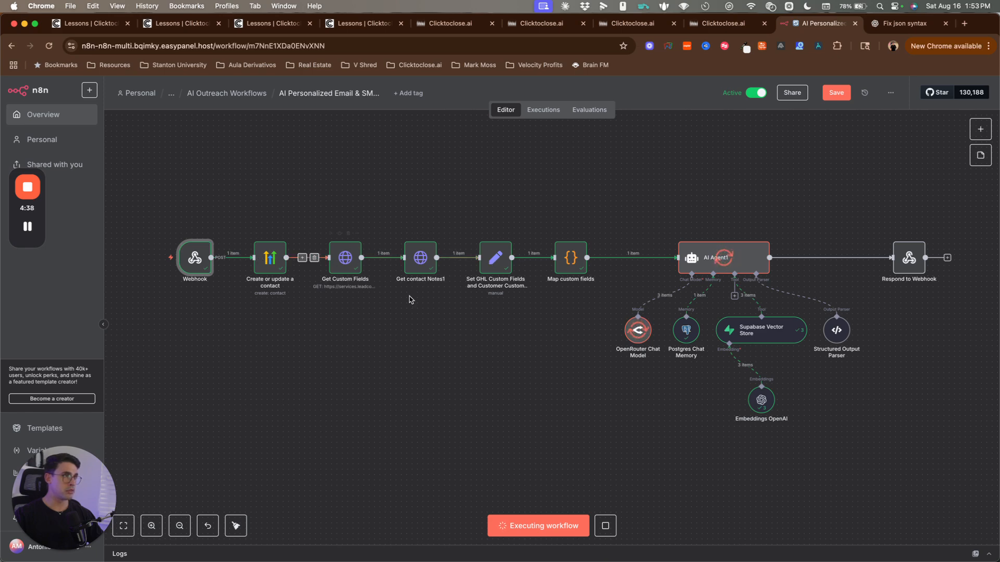
double_click(573, 259)
click(861, 121)
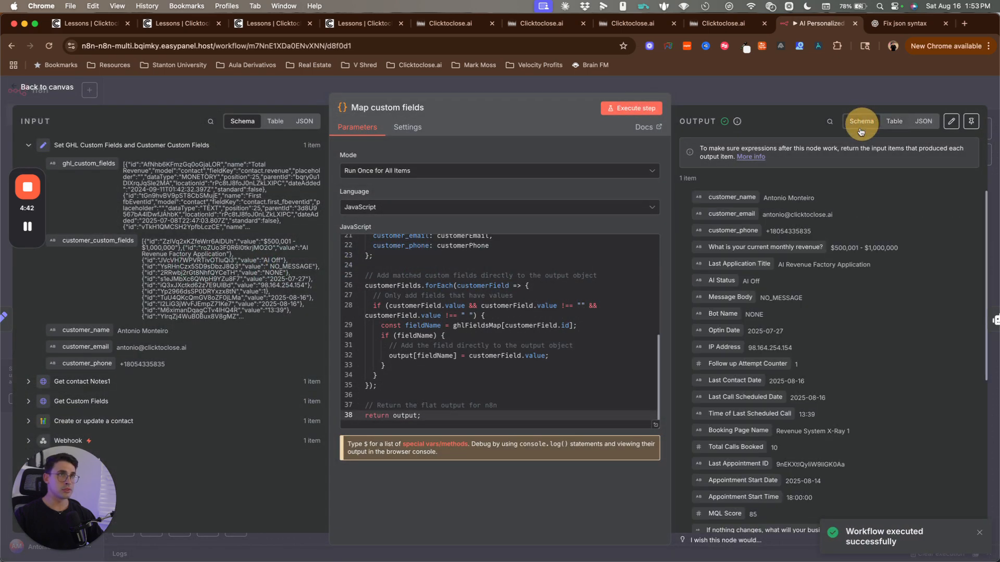
scroll(807, 234, down, 5)
click(763, 104)
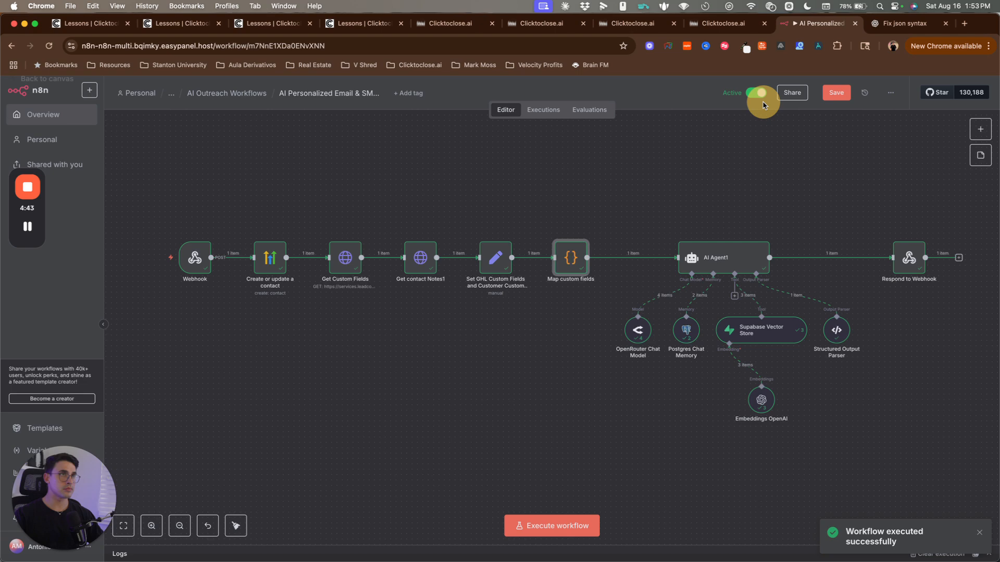
double_click(717, 252)
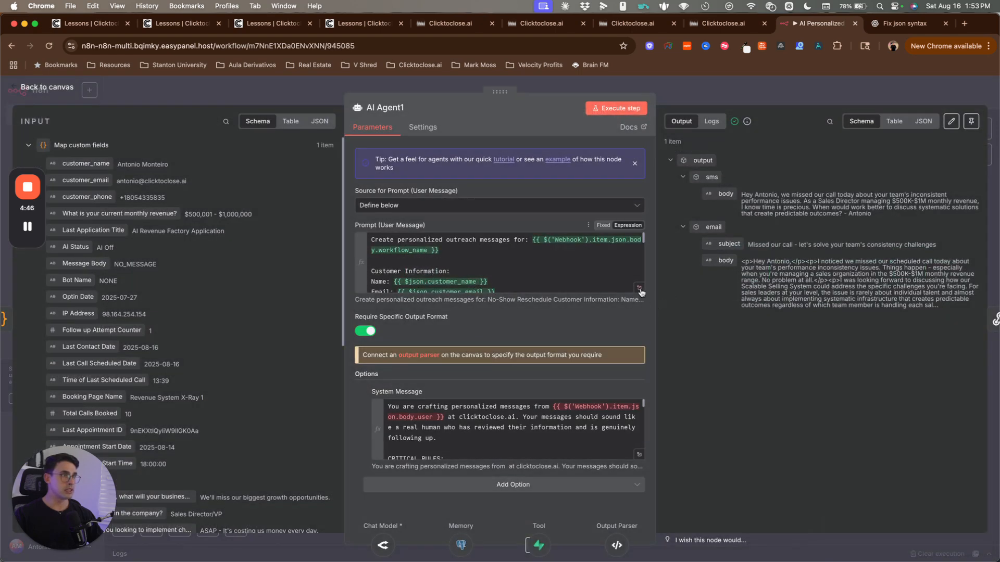
click(639, 289)
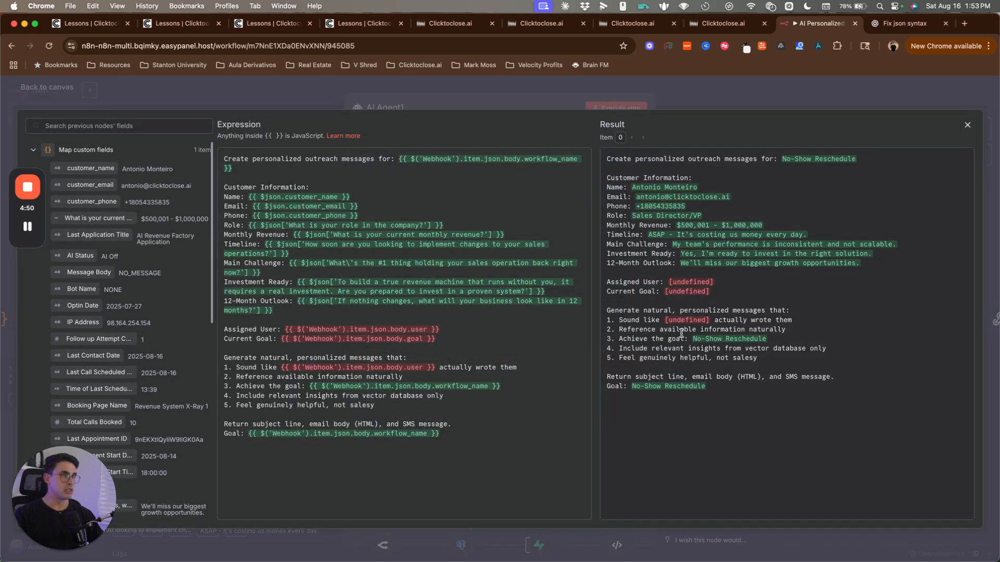
click(740, 299)
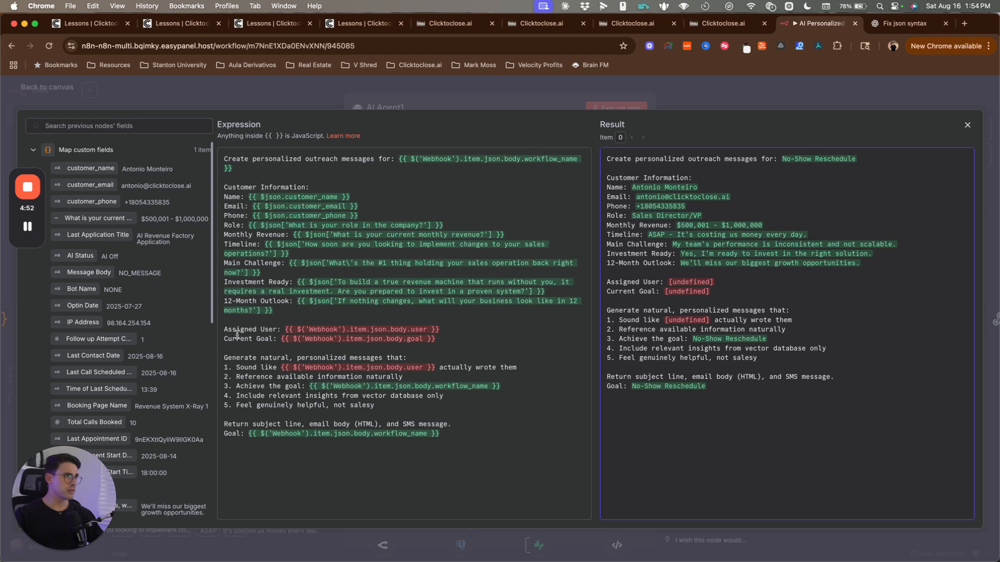
drag(225, 333, 461, 336)
click(466, 337)
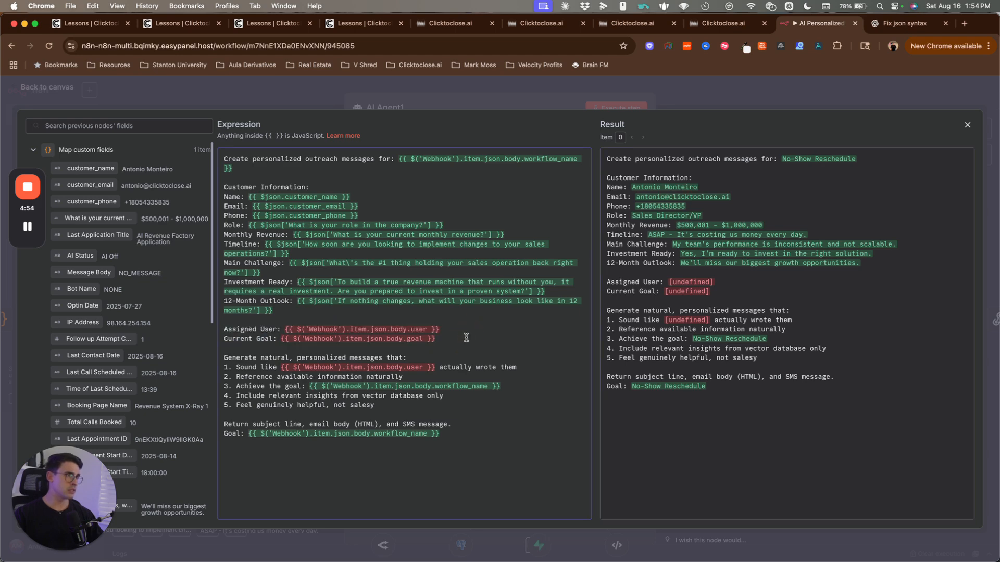
click(421, 100)
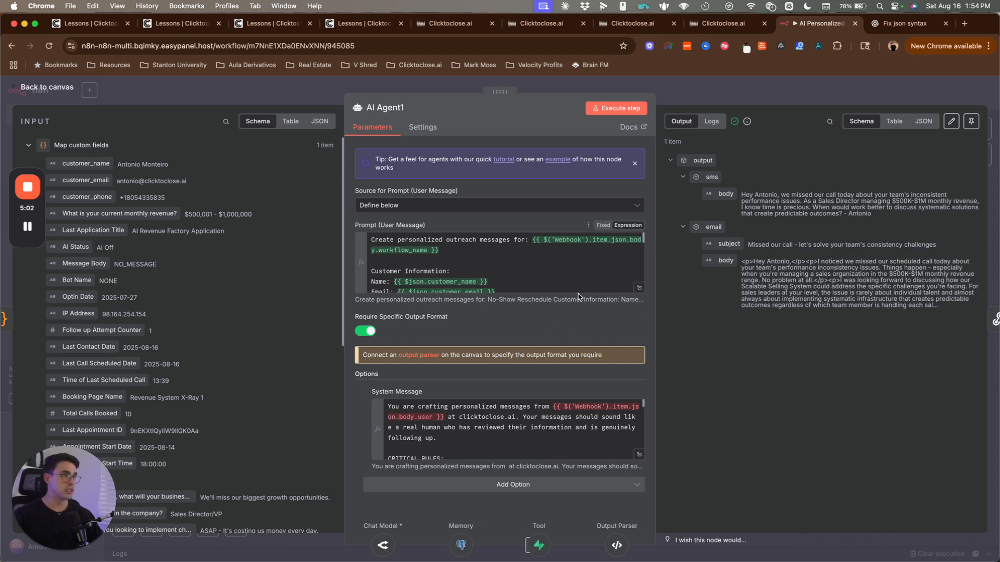
click(639, 287)
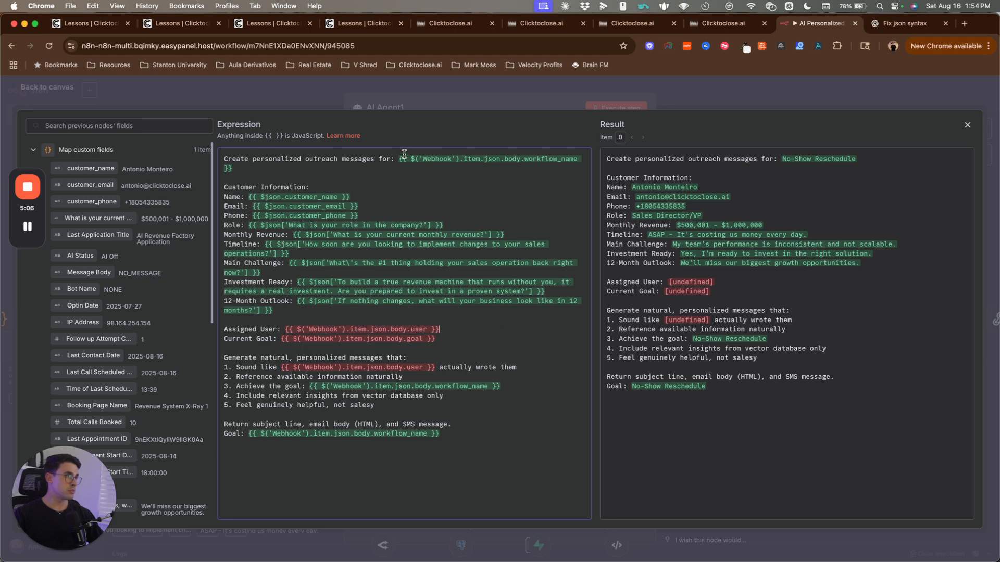
click(428, 107)
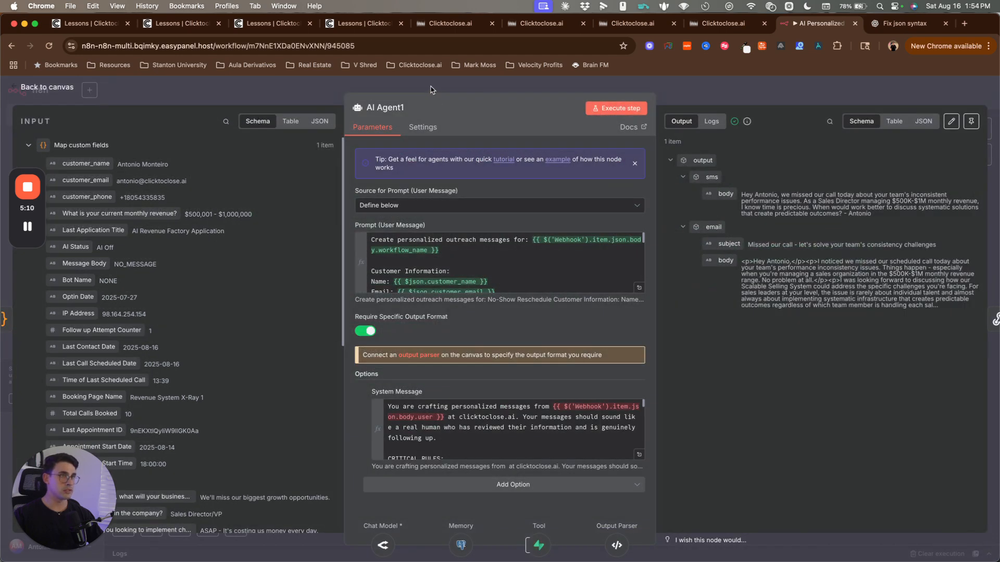
click(430, 89)
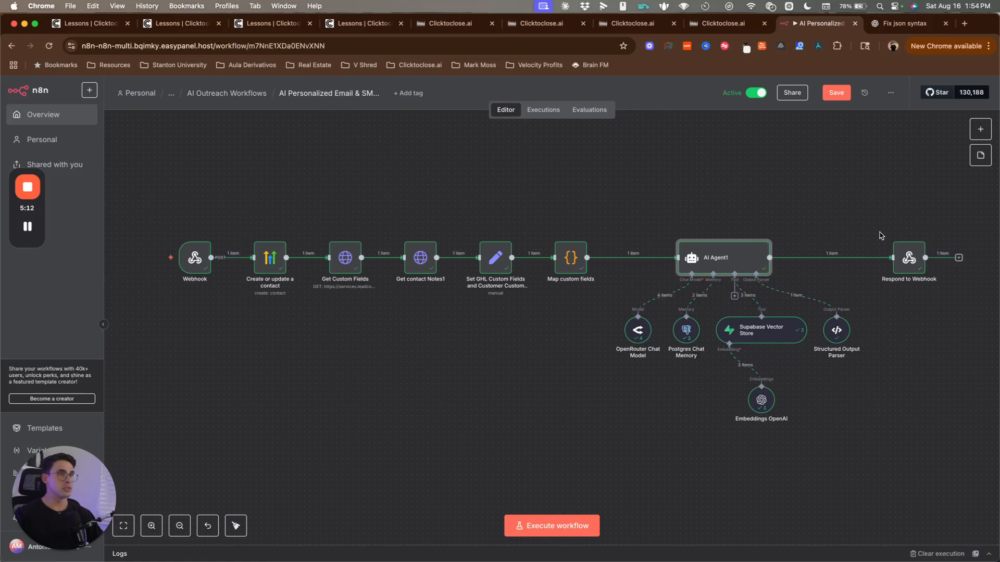
Step: Read the AI-generated SMS body in the Respond to Webhook node's output
double_click(897, 264)
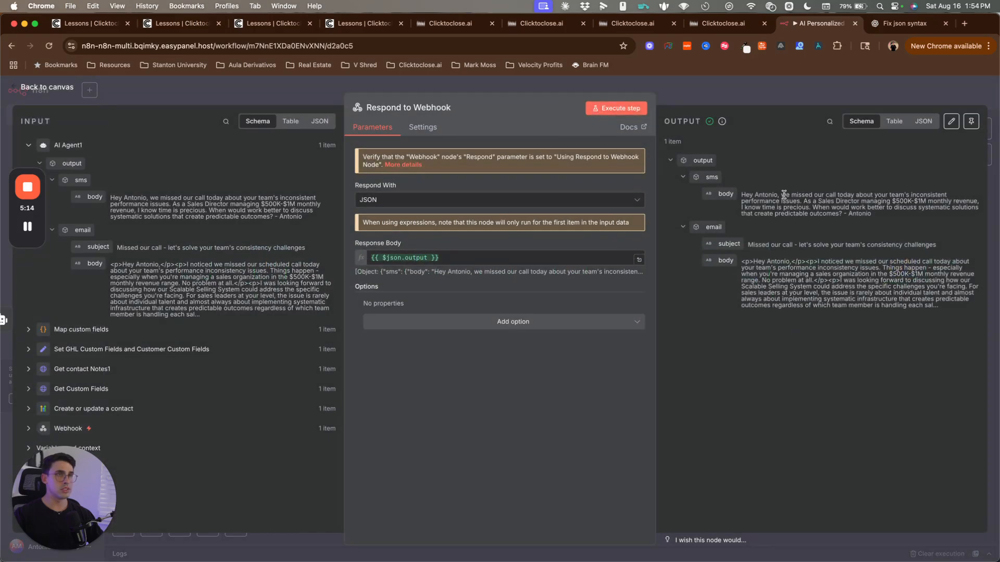
drag(740, 195, 886, 217)
click(894, 219)
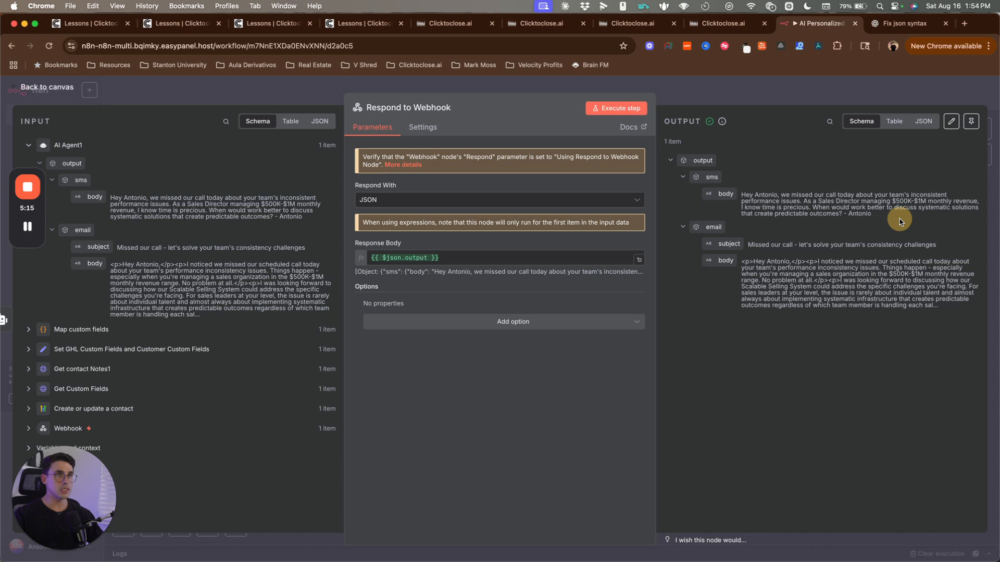
triple_click(849, 214)
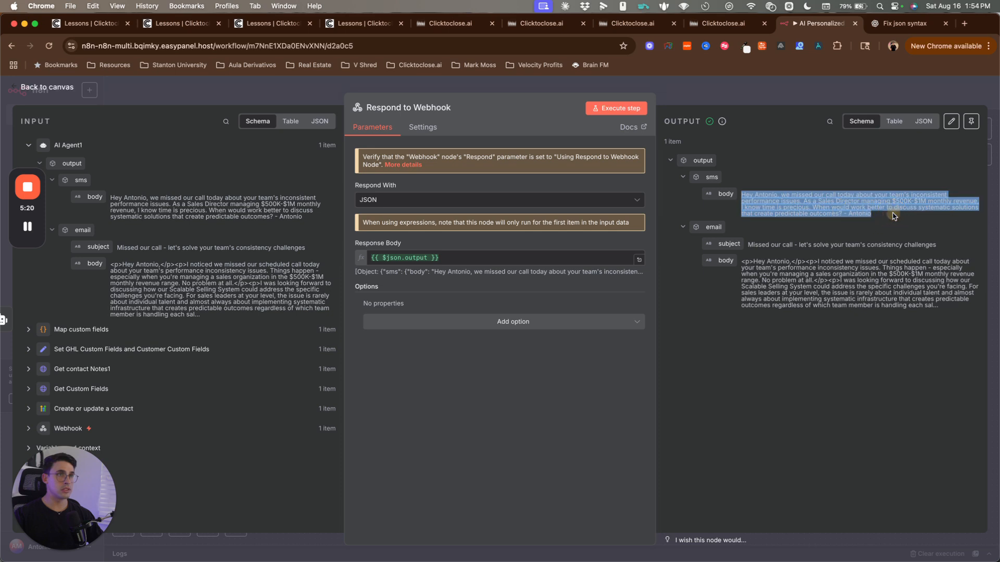
click(893, 214)
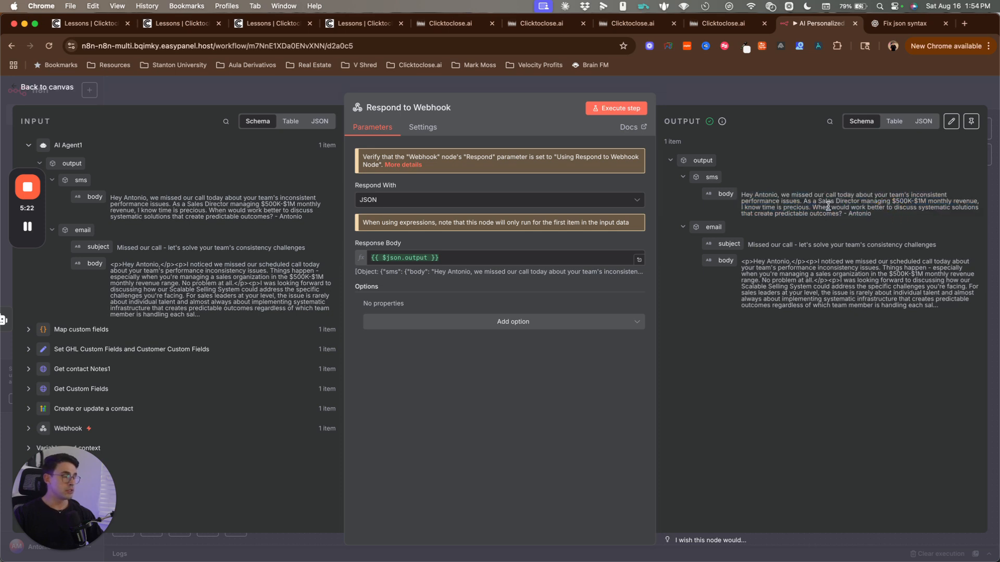
click(880, 206)
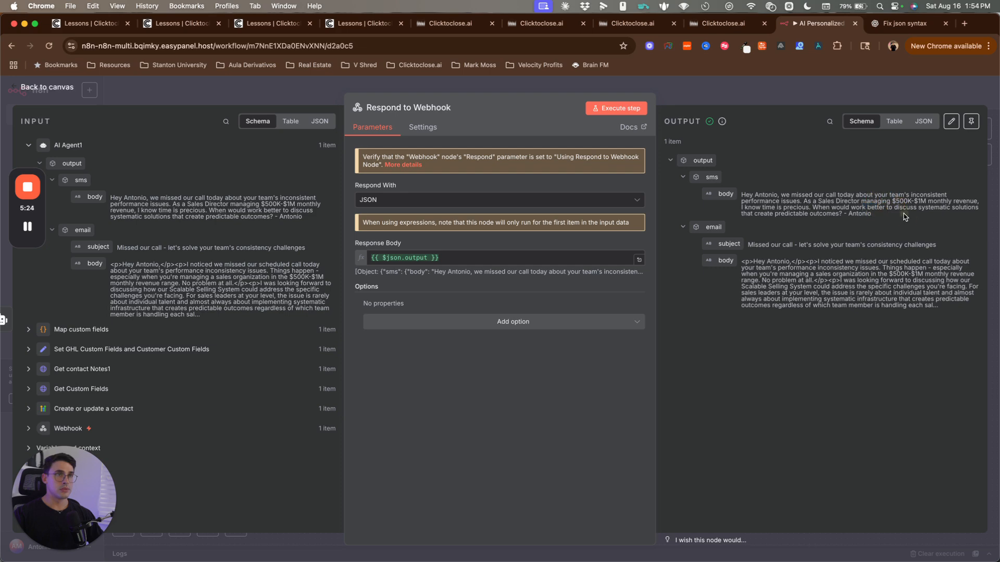
click(897, 218)
Step: Show that output as a table, then find the response BODY in Clicktoclose.ai's webhook test
click(894, 122)
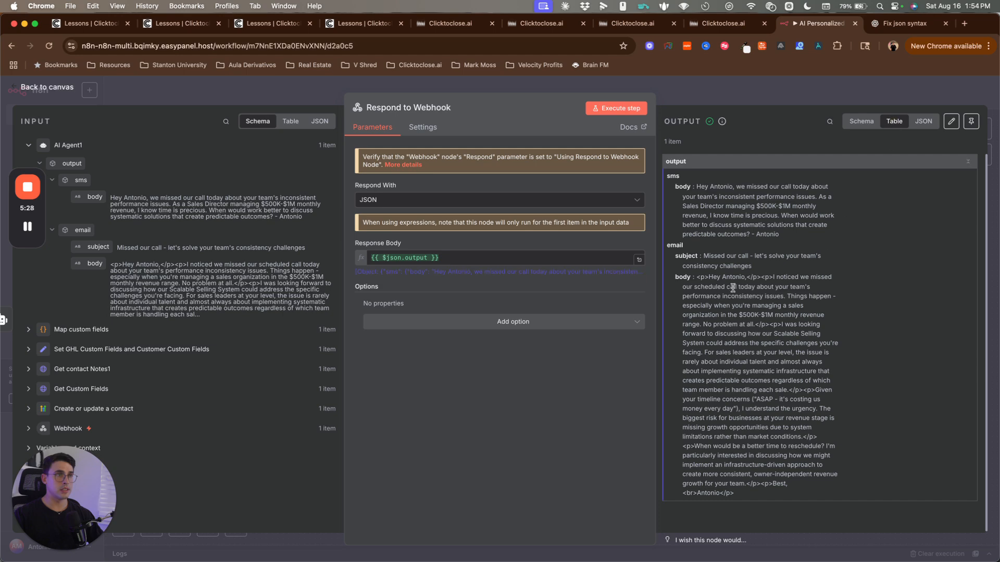
click(794, 273)
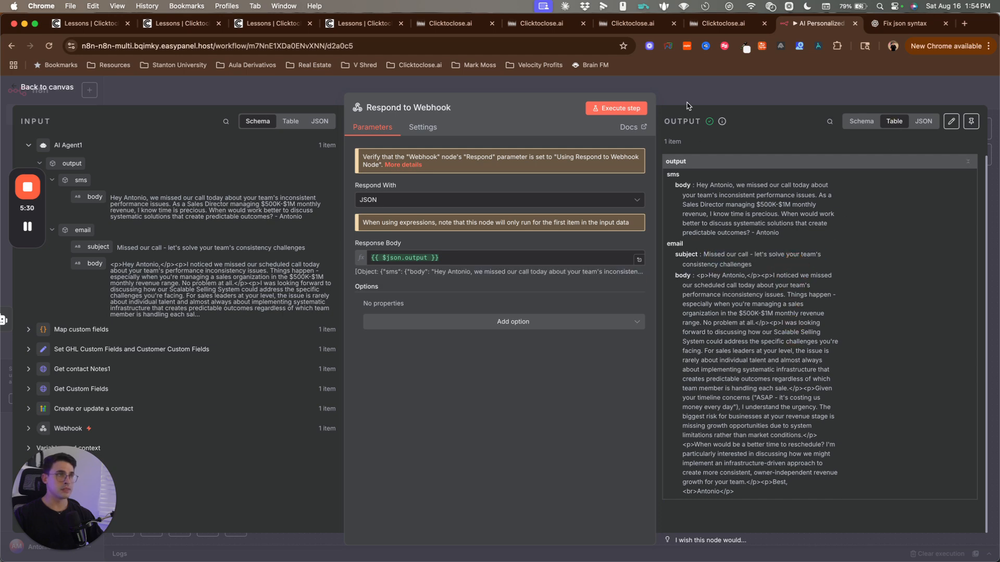
click(554, 23)
scroll(708, 384, down, 7)
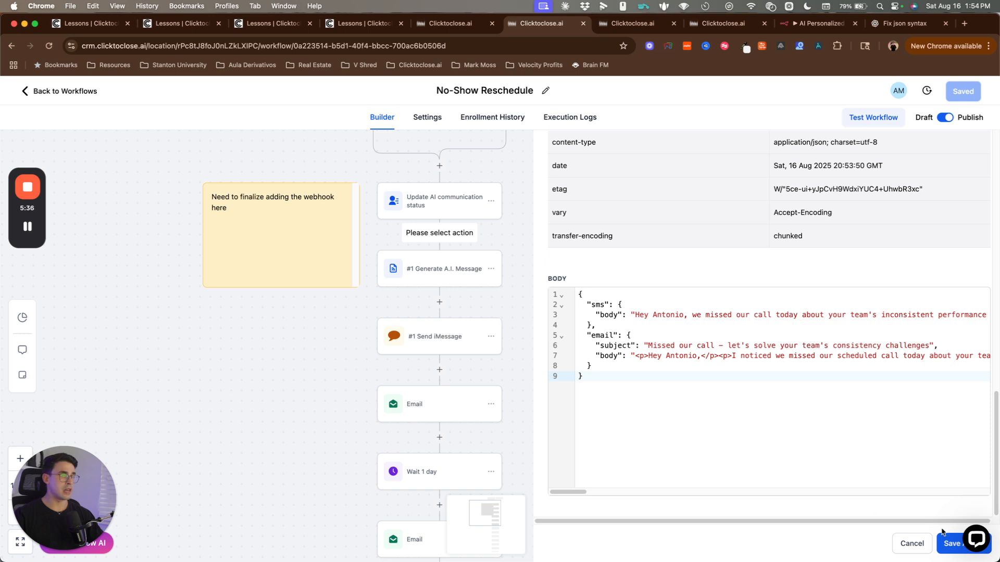
Step: Save the webhook action and add a Send SMS step below #2 Custom Webhook
click(954, 550)
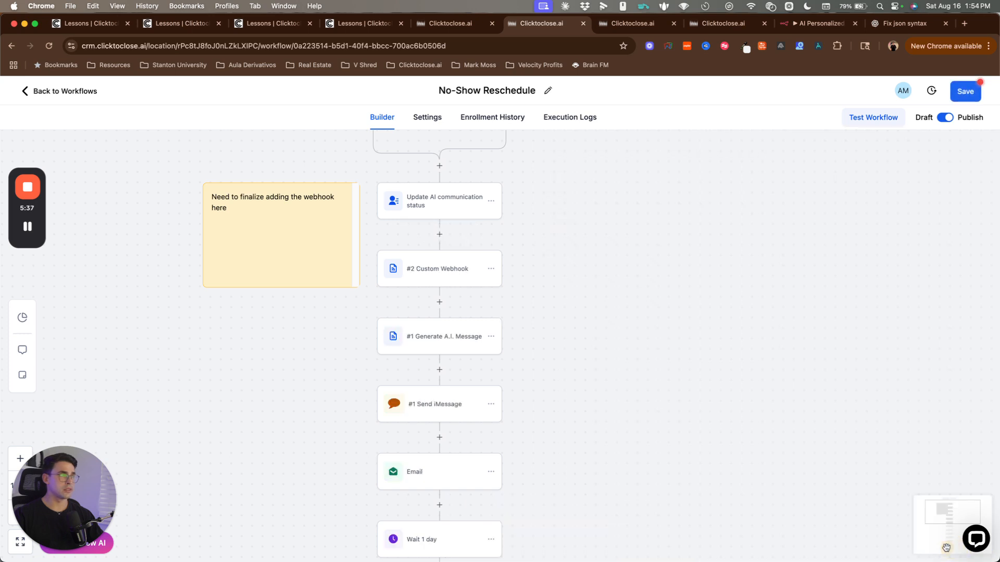
click(440, 303)
text(sms)
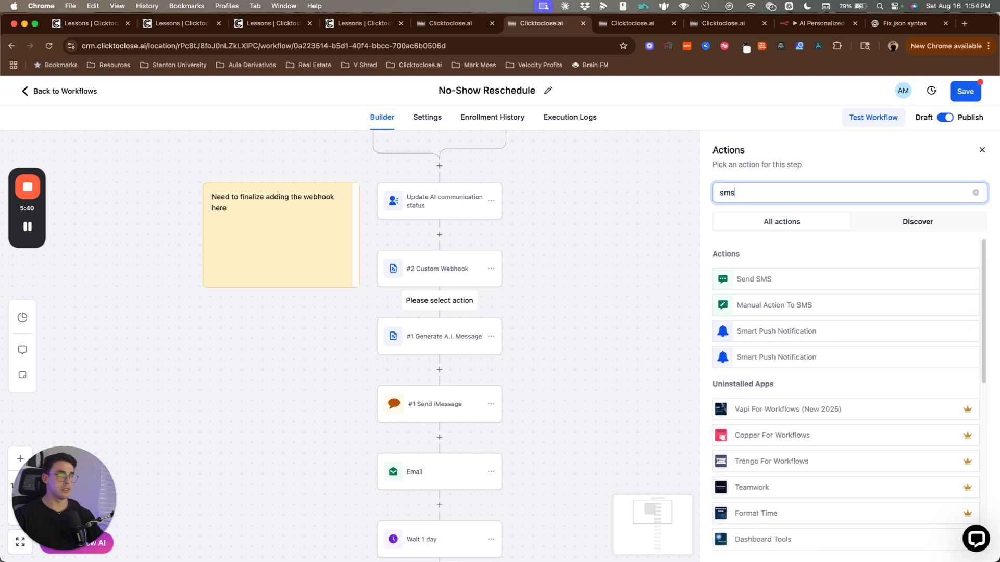
click(772, 279)
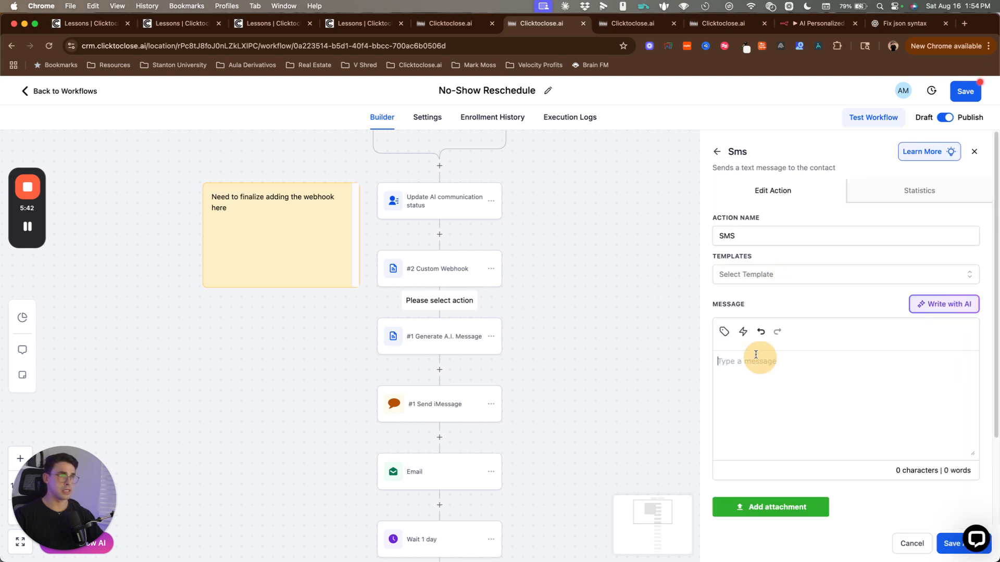
Step: Set the SMS message to {{custom_webhook.2.response.sms.body}} and save the step
click(725, 337)
click(717, 288)
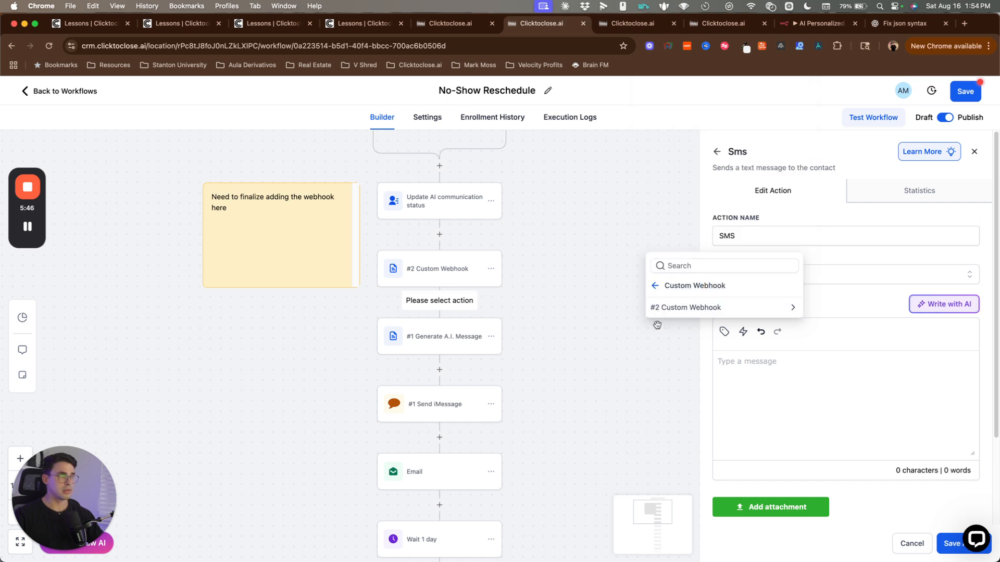
click(685, 312)
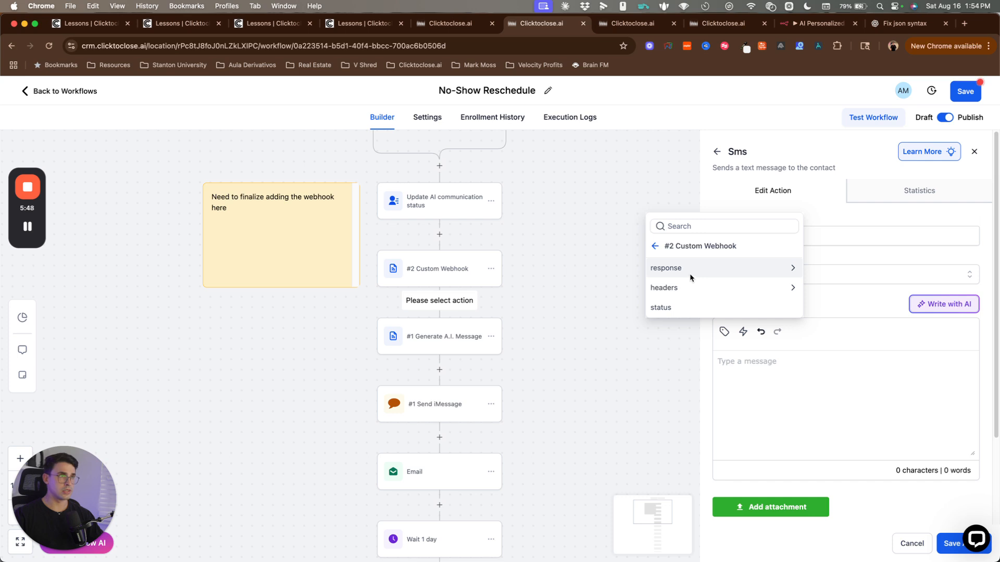
click(690, 275)
click(688, 286)
click(674, 306)
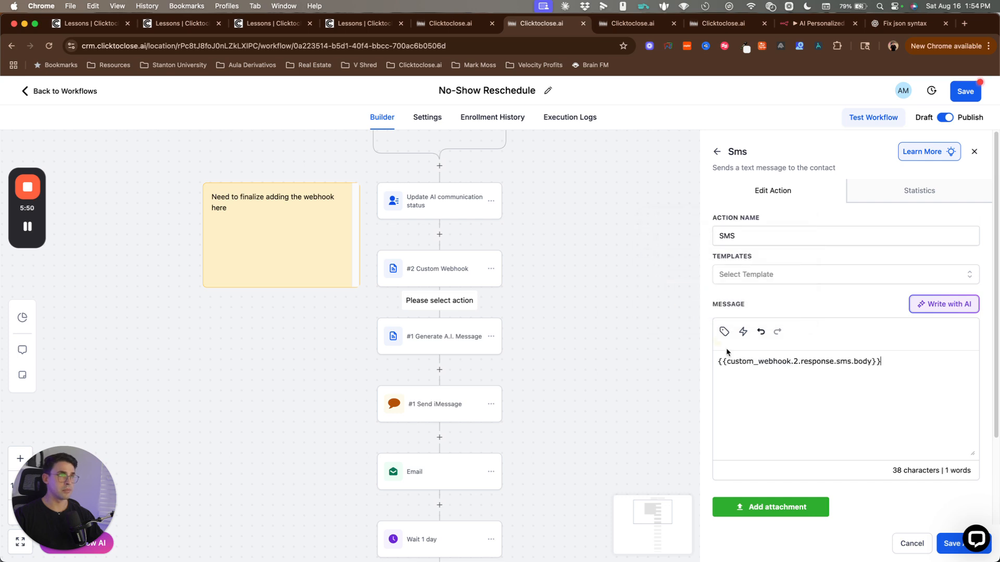
scroll(896, 504, down, 3)
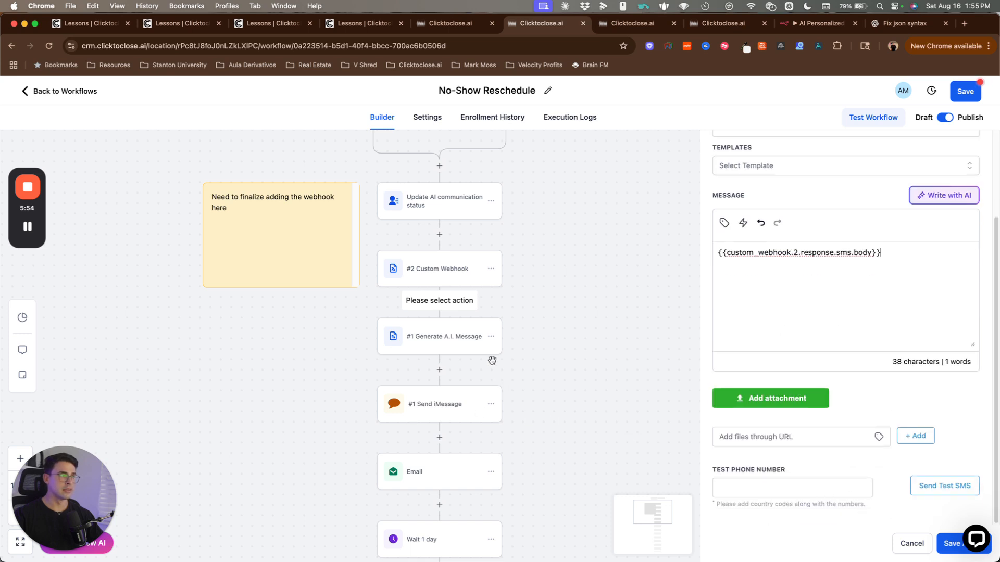
click(945, 544)
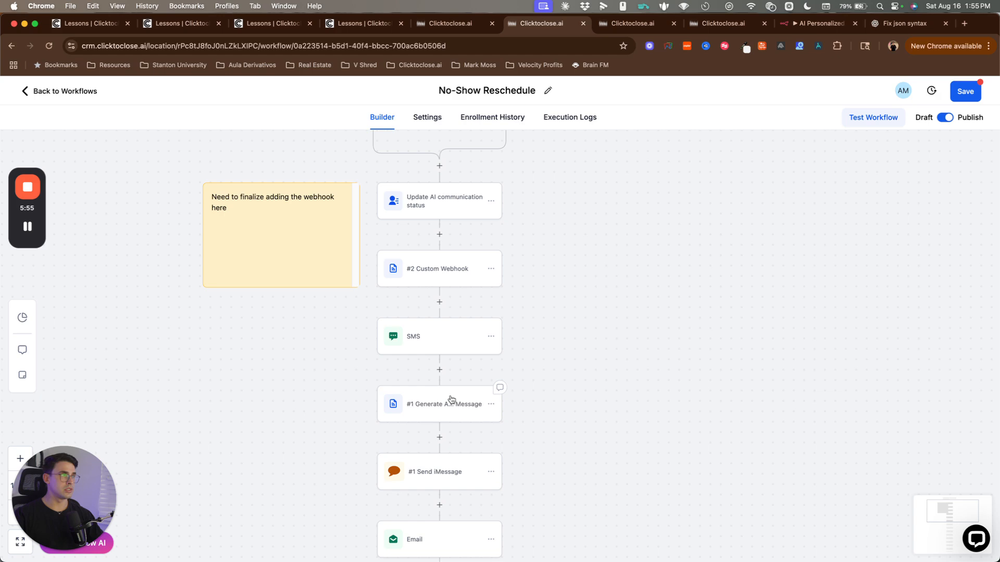
click(439, 369)
Step: Add a Send Email step whose subject is the #2 Custom Webhook's generated email subject
text(em)
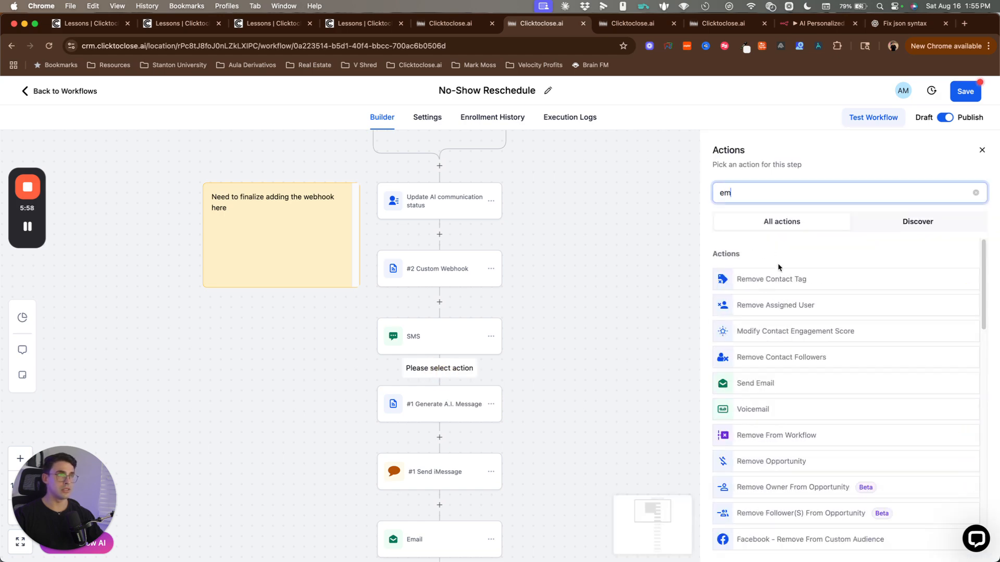
click(767, 390)
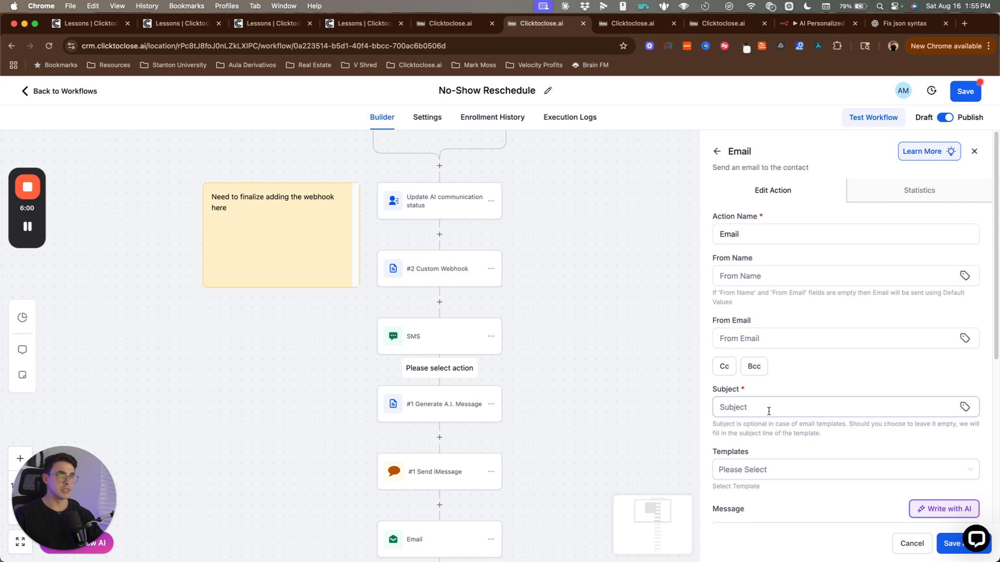
scroll(858, 234, down, 5)
scroll(858, 233, up, 3)
click(964, 284)
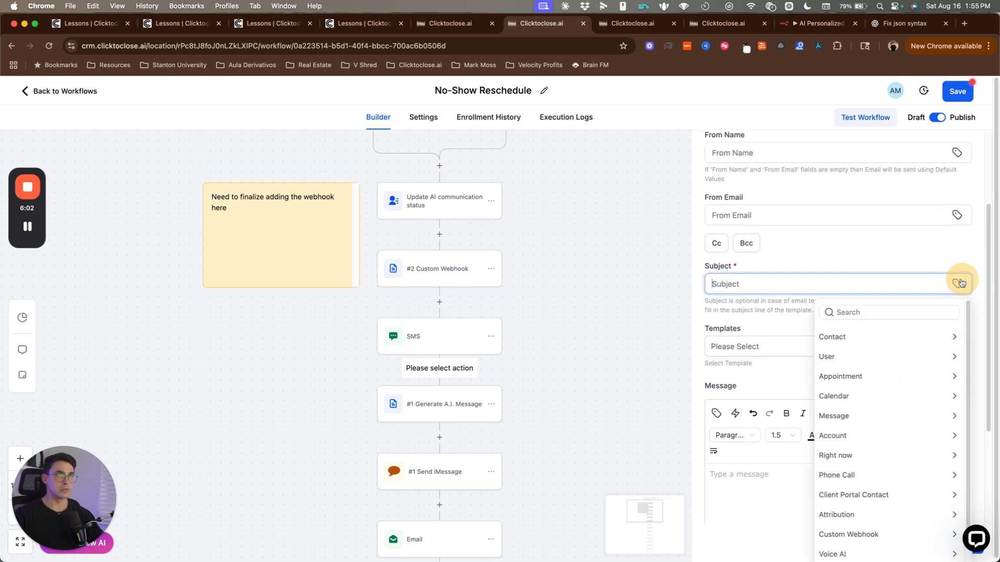
scroll(867, 417, down, 1)
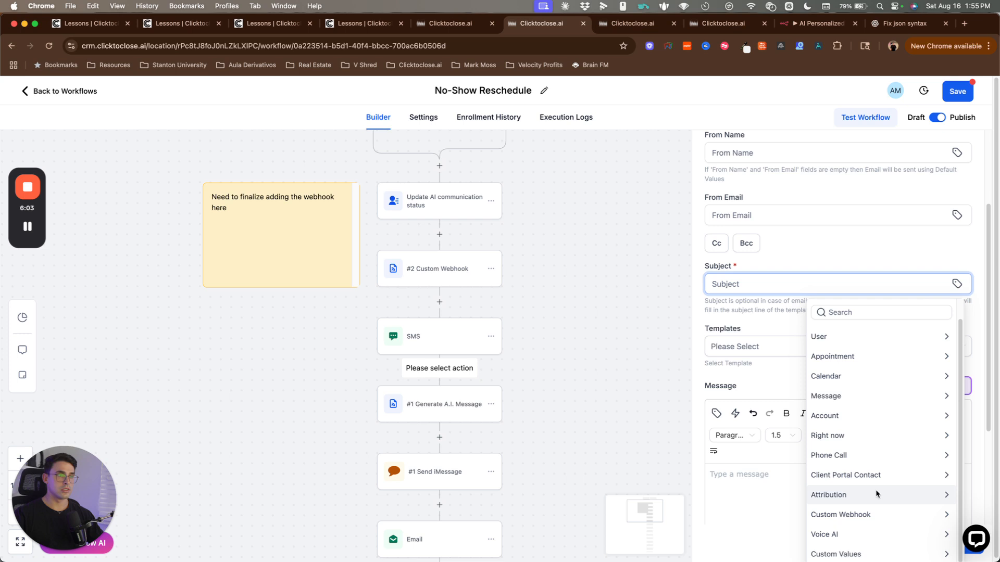
click(871, 519)
click(859, 260)
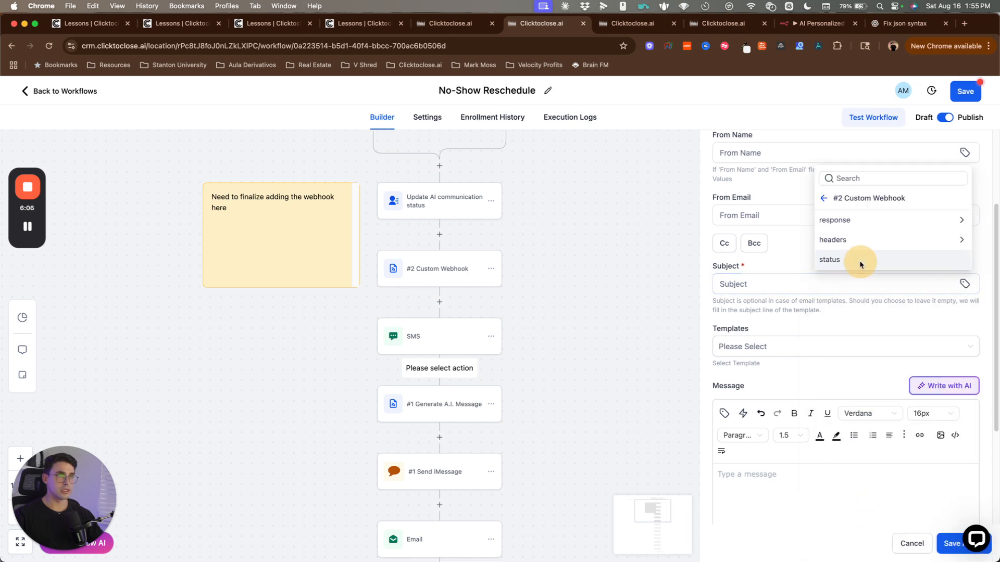
click(851, 222)
click(851, 256)
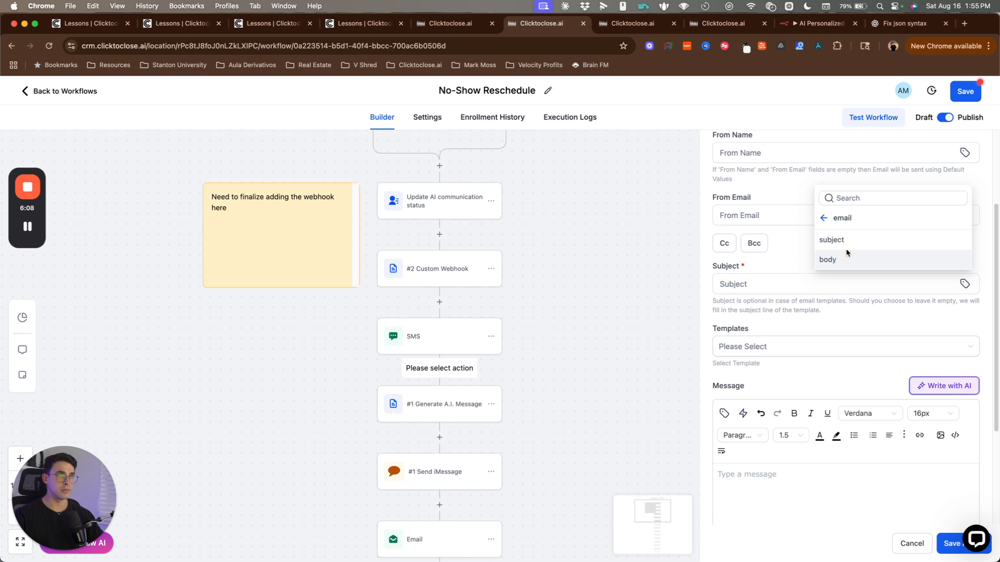
click(846, 240)
Step: Insert the webhook response's generated email body into the message
scroll(808, 469, down, 5)
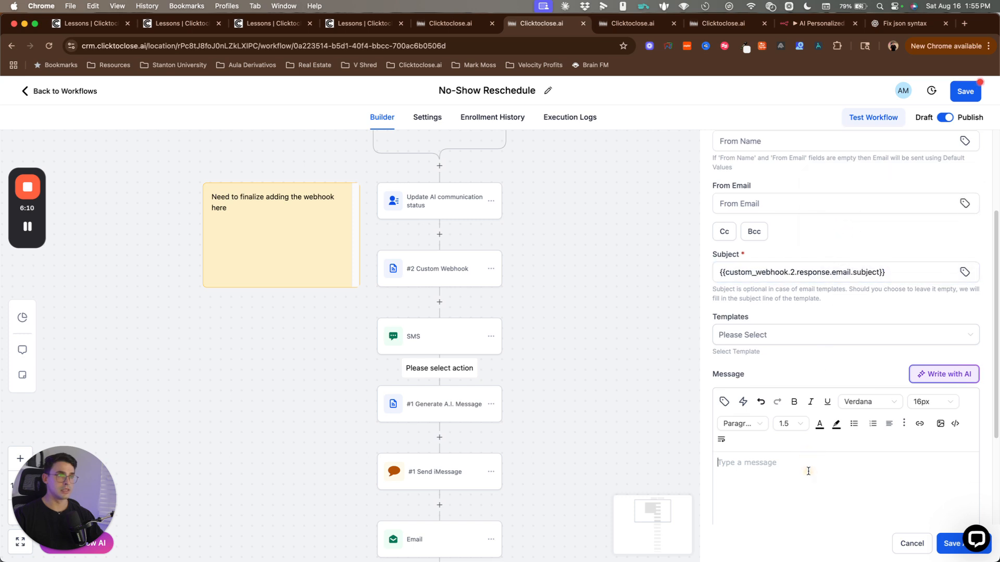
click(724, 272)
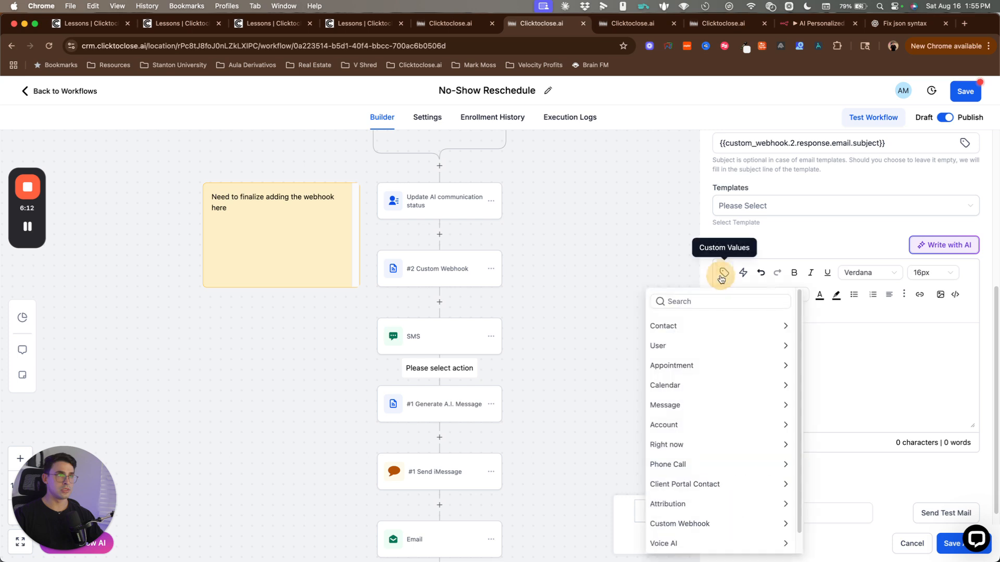
click(731, 517)
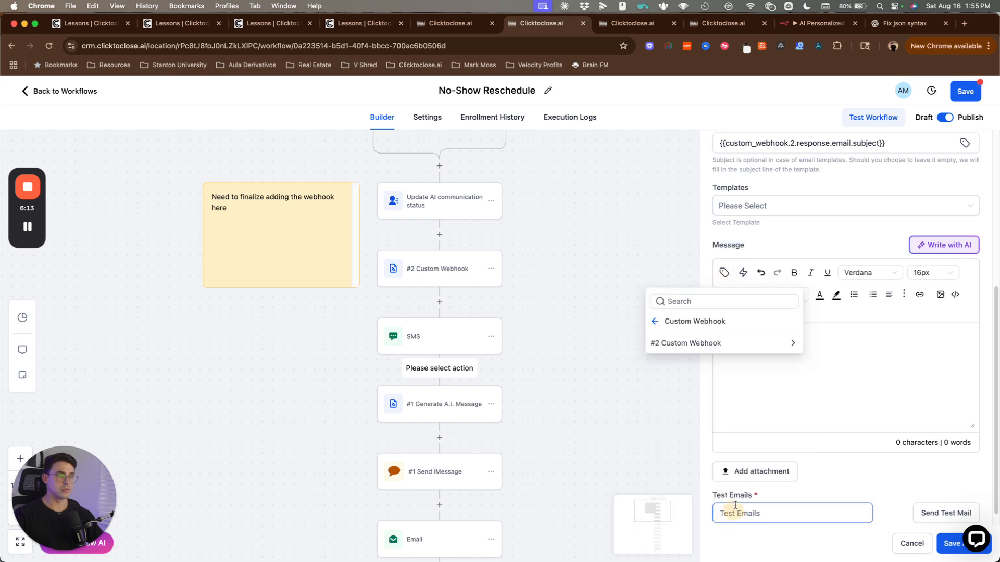
click(729, 344)
click(727, 343)
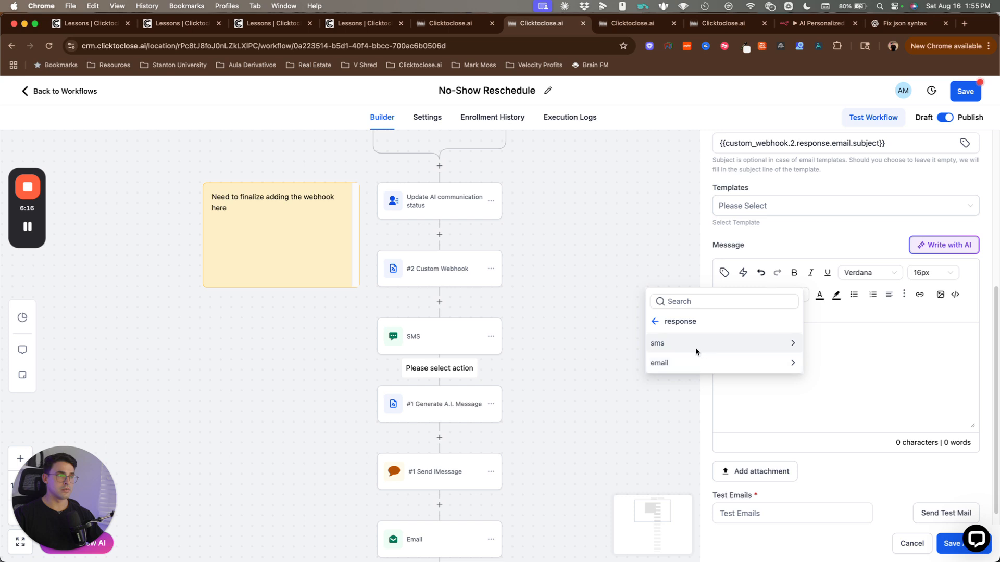
click(695, 363)
click(692, 361)
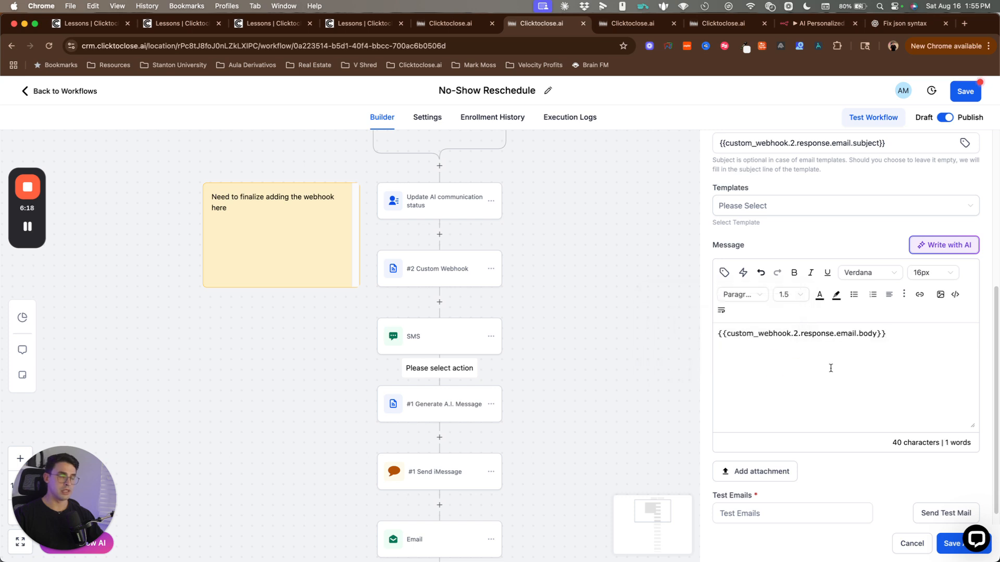
Step: Append the sending user's email signature below the email body
click(723, 273)
click(655, 206)
click(655, 207)
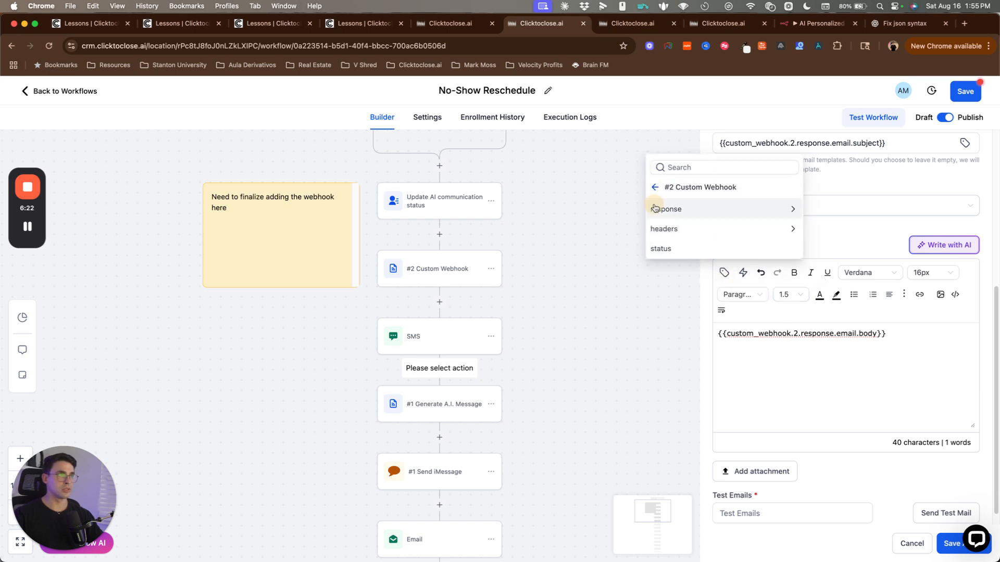
click(654, 188)
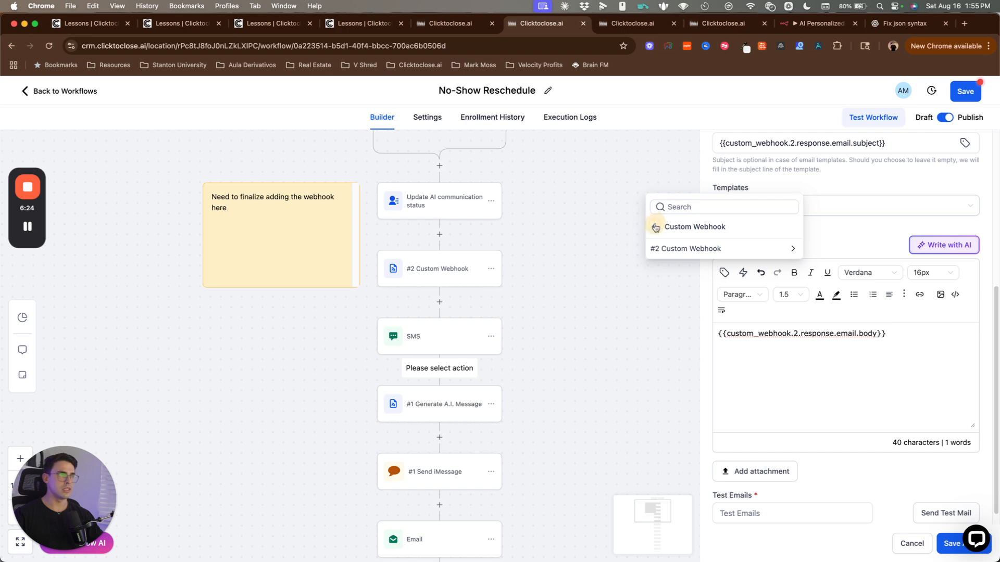
click(653, 226)
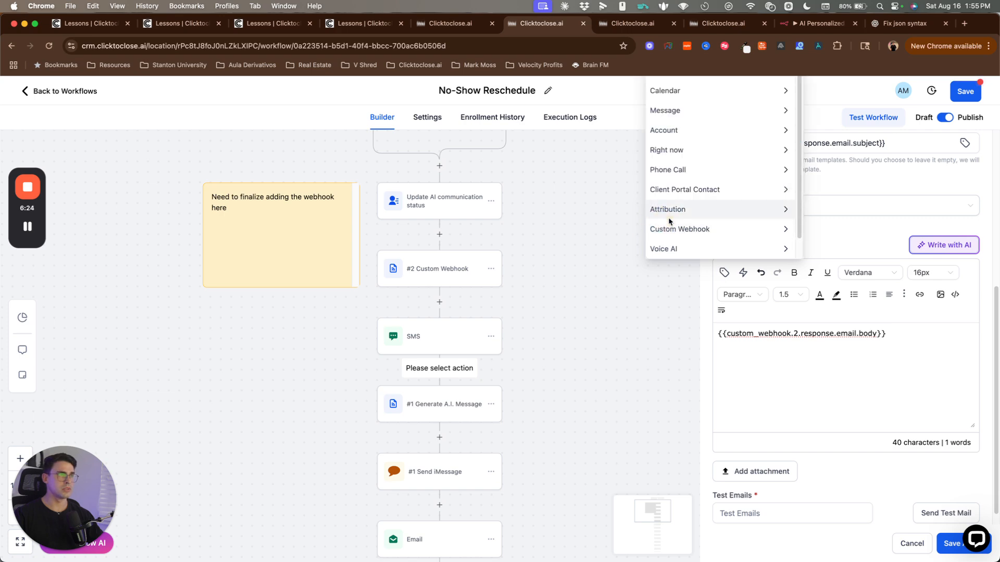
click(790, 350)
scroll(792, 380, down, 3)
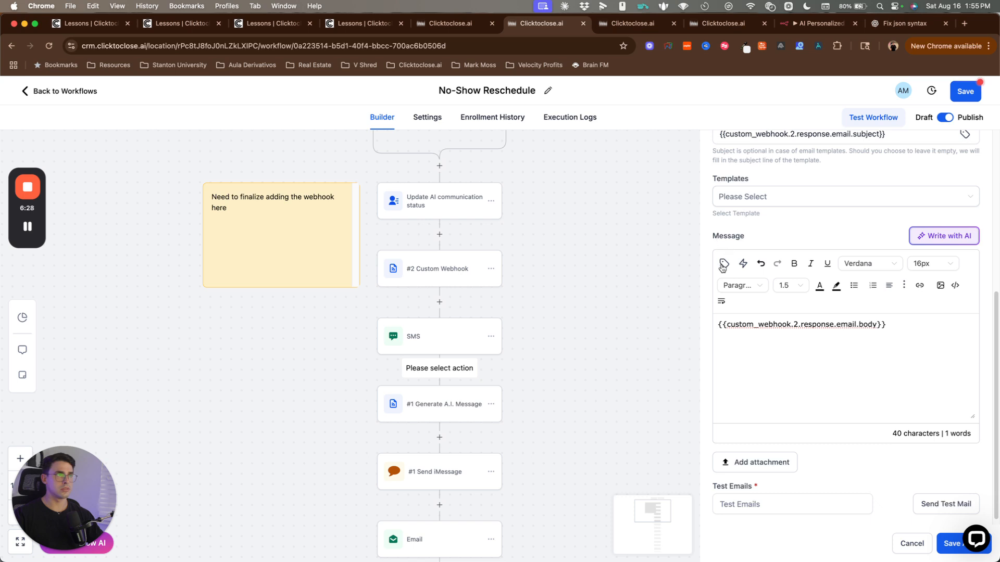
click(724, 264)
click(689, 335)
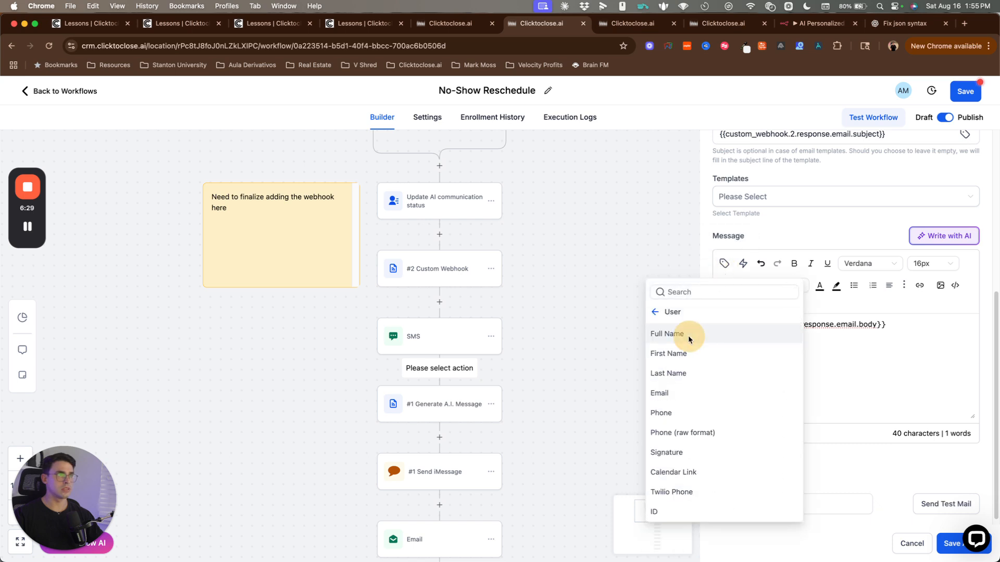
click(695, 454)
Step: Set the whole message body to Helvetica and save the Email step
key(super+a)
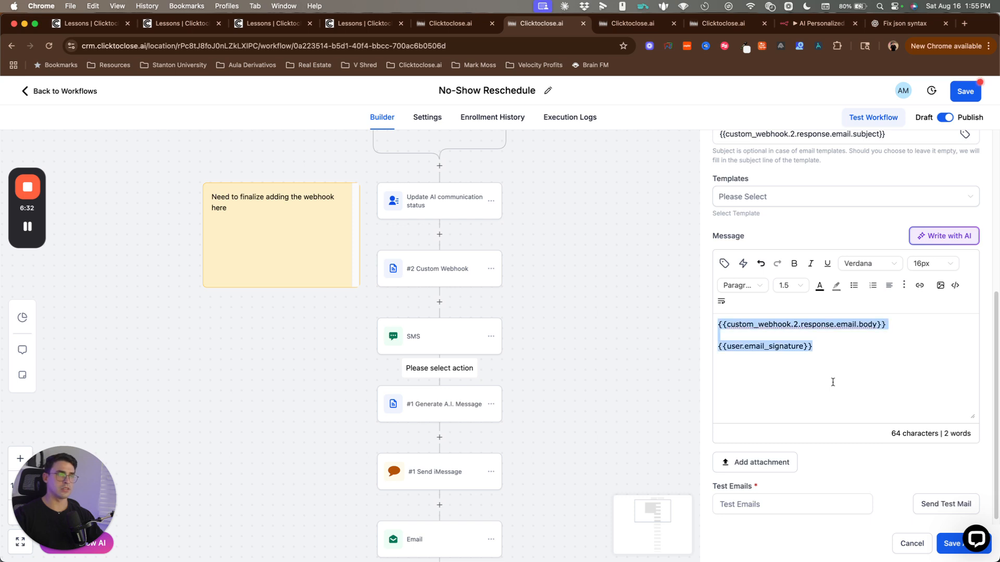
click(870, 263)
scroll(875, 341, down, 3)
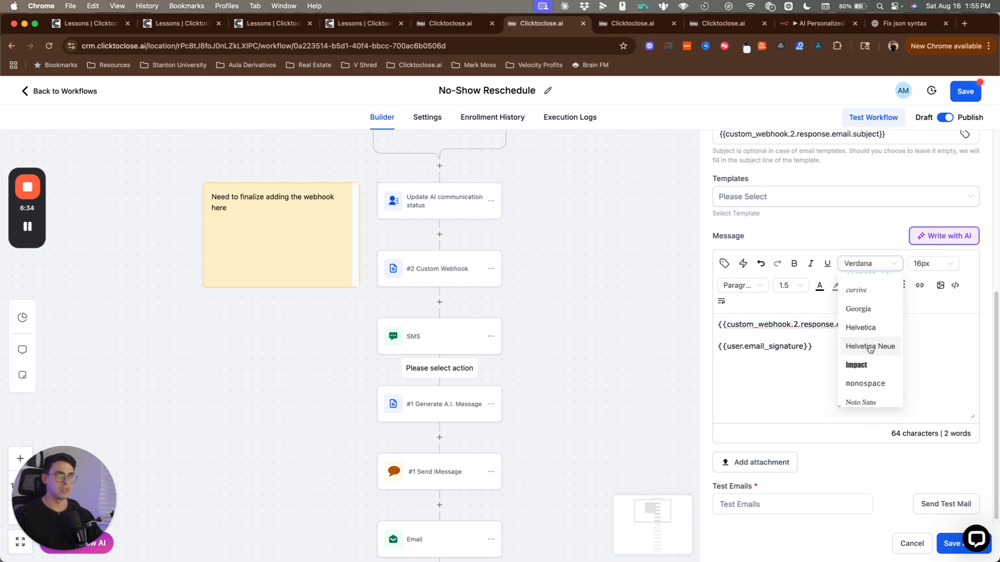
click(866, 328)
click(846, 390)
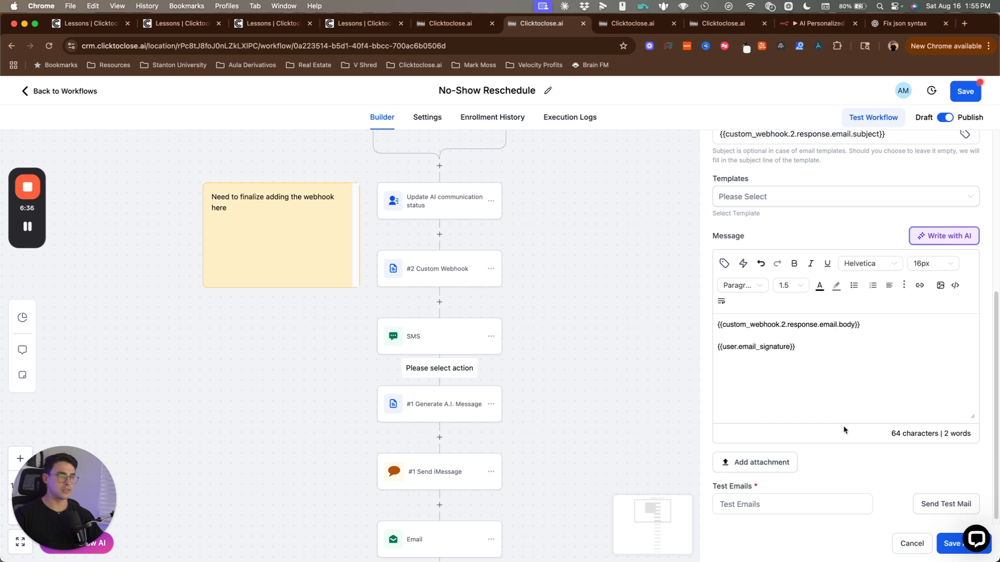
click(952, 552)
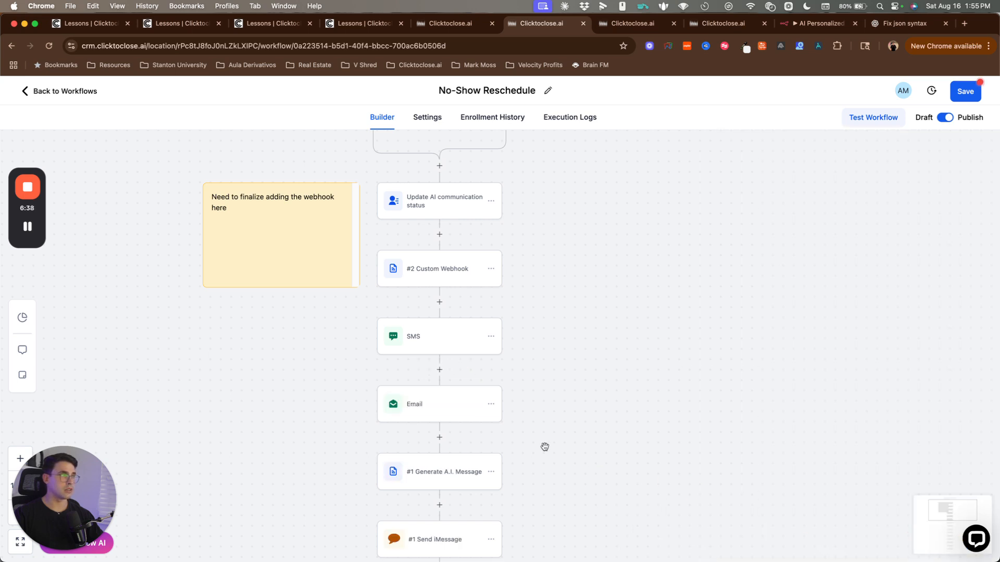
Step: Review the #1 Send iMessage and existing Email steps' settings without changing them
scroll(544, 447, down, 4)
click(449, 342)
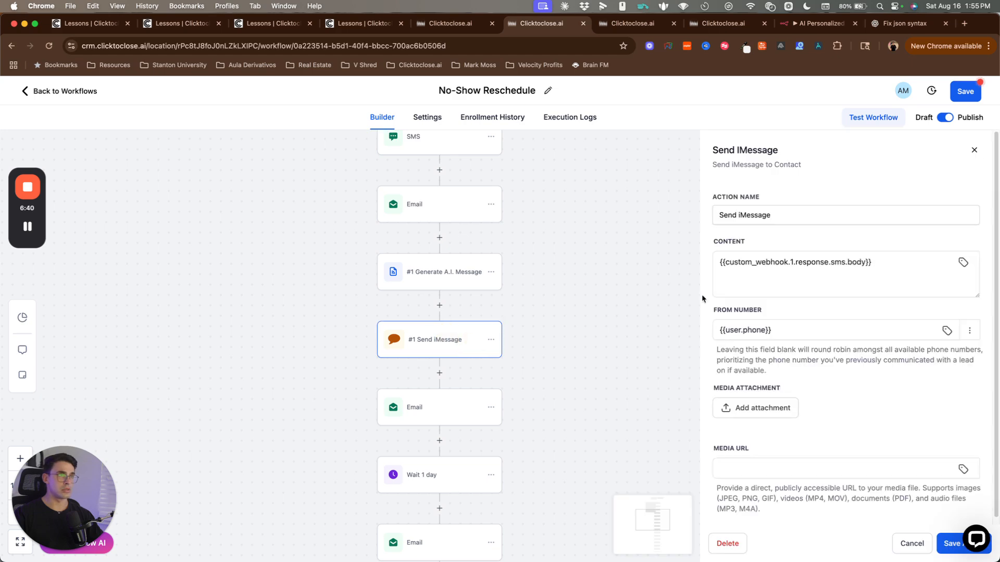
click(449, 417)
scroll(859, 507, down, 3)
click(912, 548)
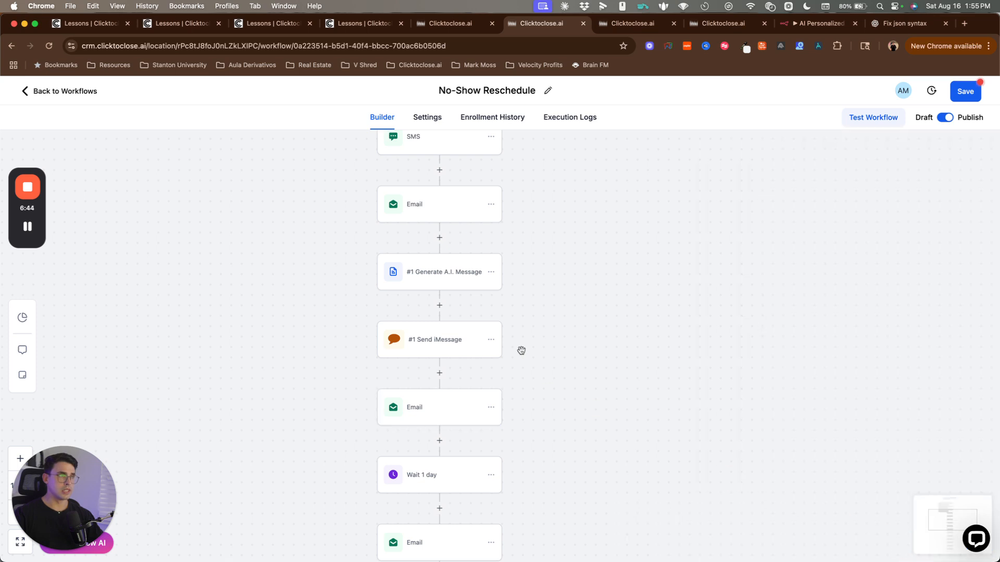
scroll(495, 333, up, 2)
scroll(491, 209, up, 1)
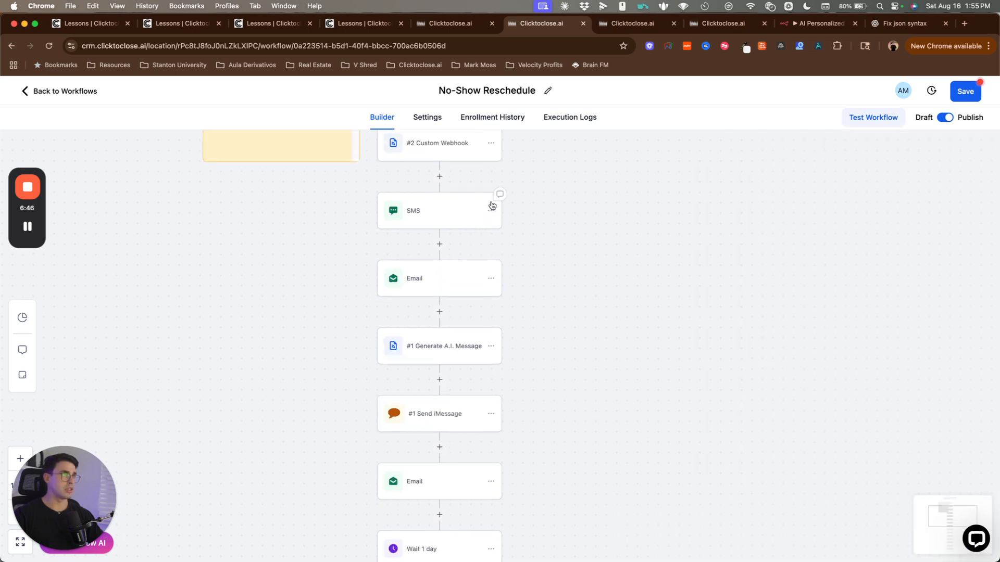
Step: Read the first AI-written reschedule text and its closing question in Messages, then return to the builder
key(super+Tab)
key(super+Tab)
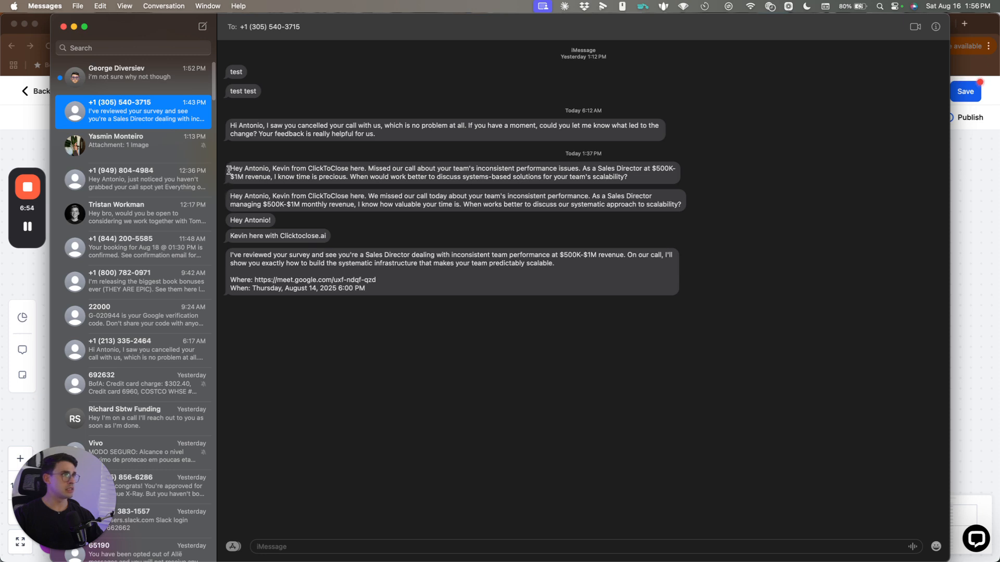
drag(229, 169, 633, 178)
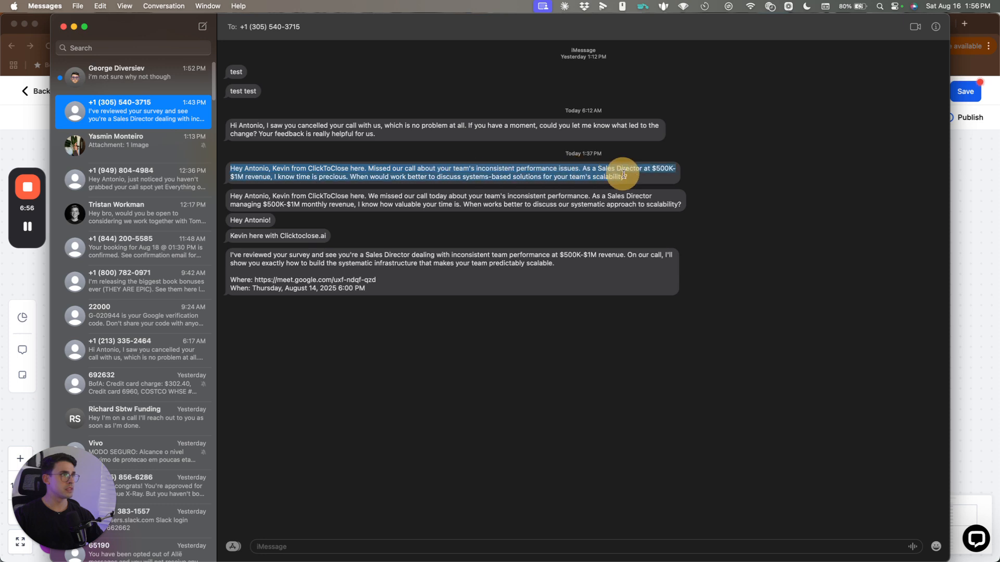
click(389, 177)
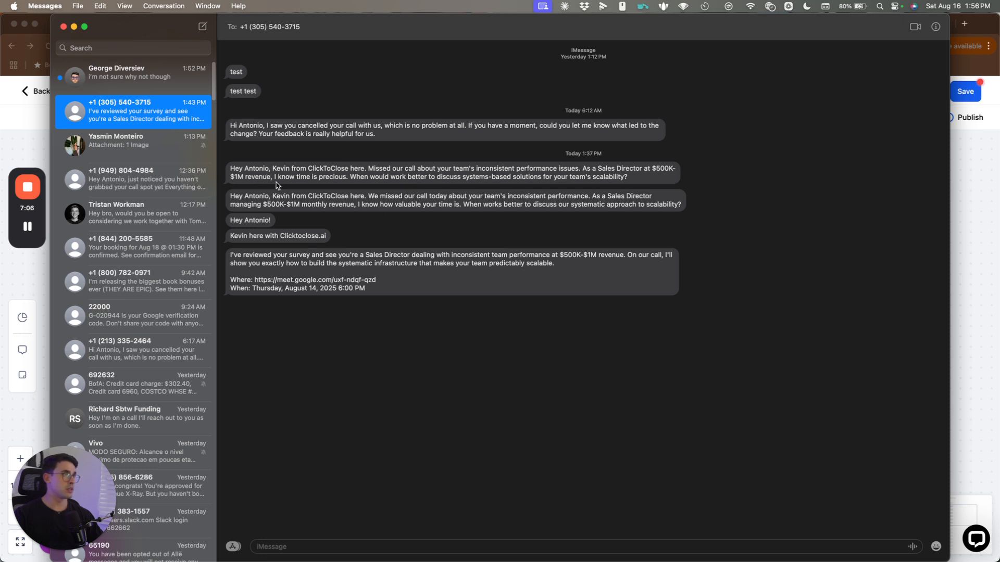
drag(354, 177, 648, 179)
click(650, 188)
drag(354, 176, 642, 175)
click(644, 177)
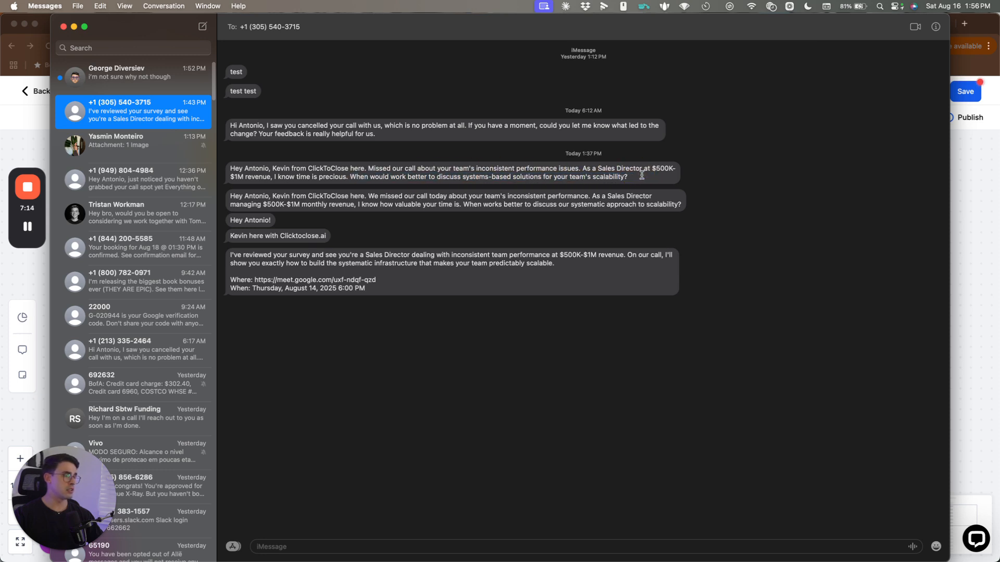
drag(639, 175, 350, 176)
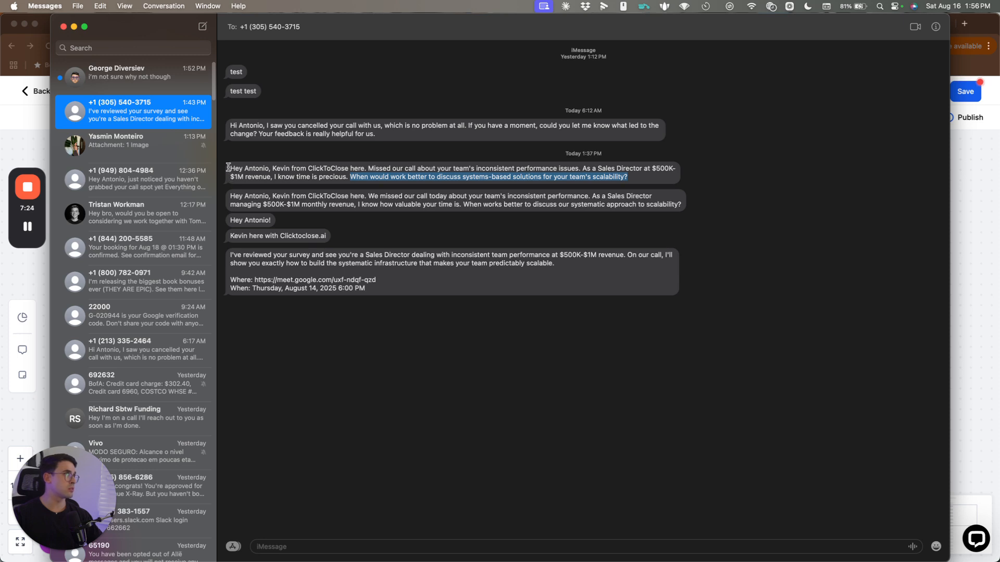
drag(228, 168, 651, 176)
click(653, 176)
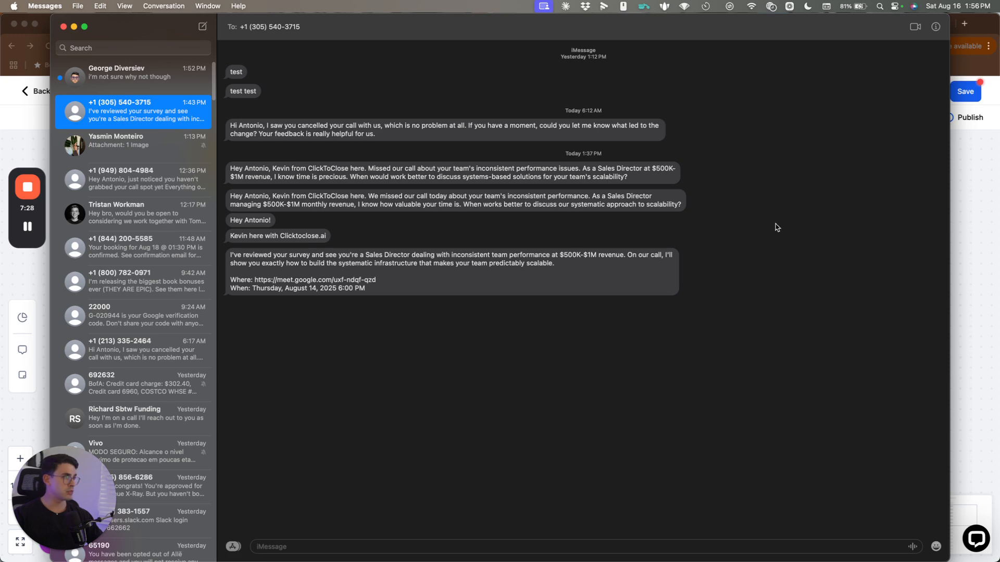
click(964, 258)
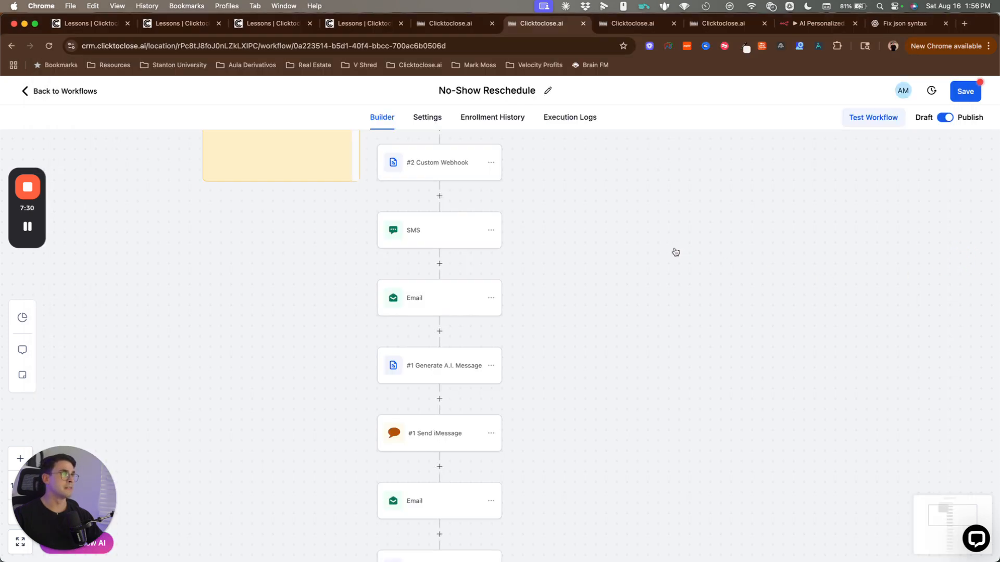
Step: Review the workflow canvas, then show the Calendars page with the Aug 14 appointment's details
scroll(675, 252, up, 4)
scroll(648, 279, down, 2)
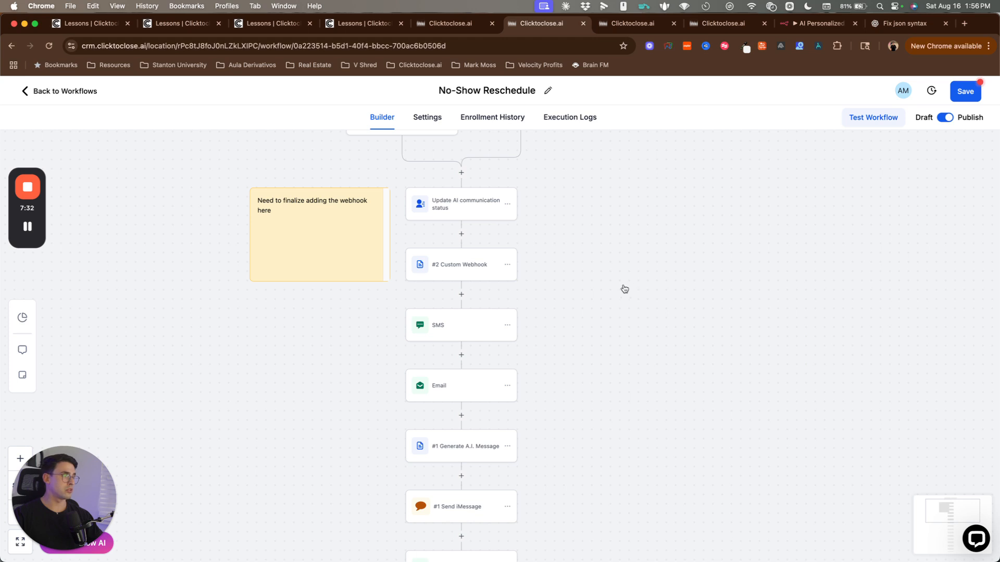
scroll(625, 289, left, 1)
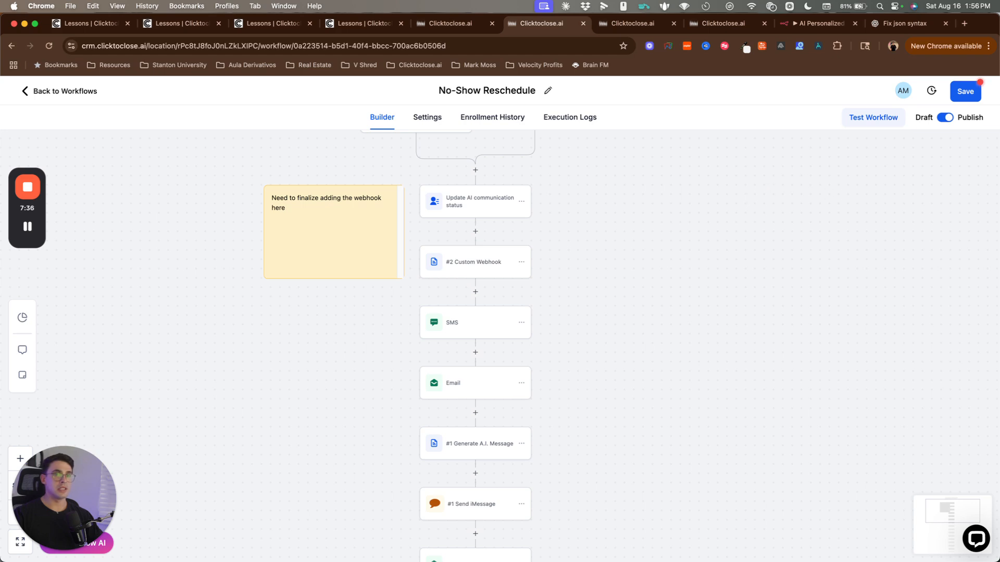
click(966, 25)
drag(932, 24, 439, 134)
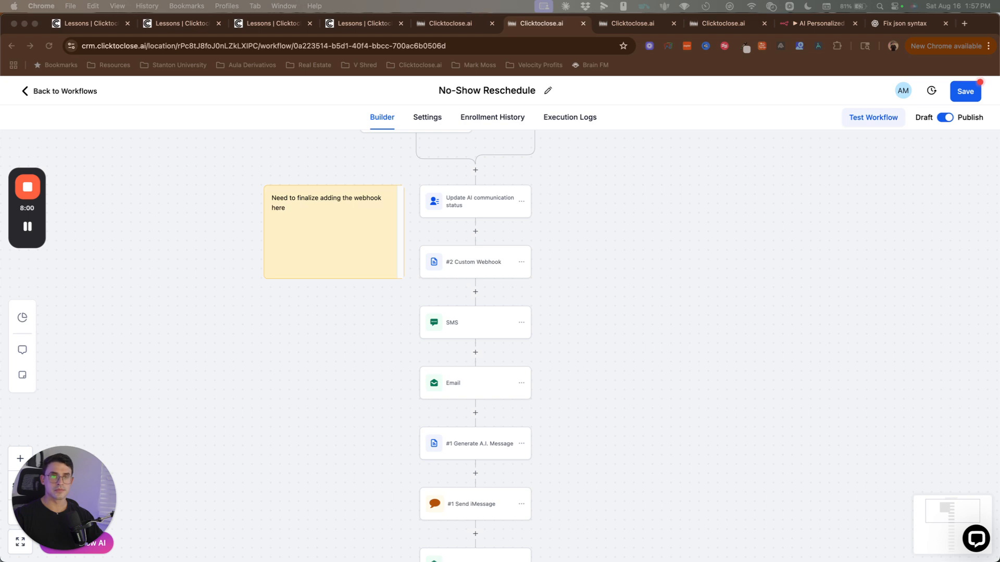
click(27, 226)
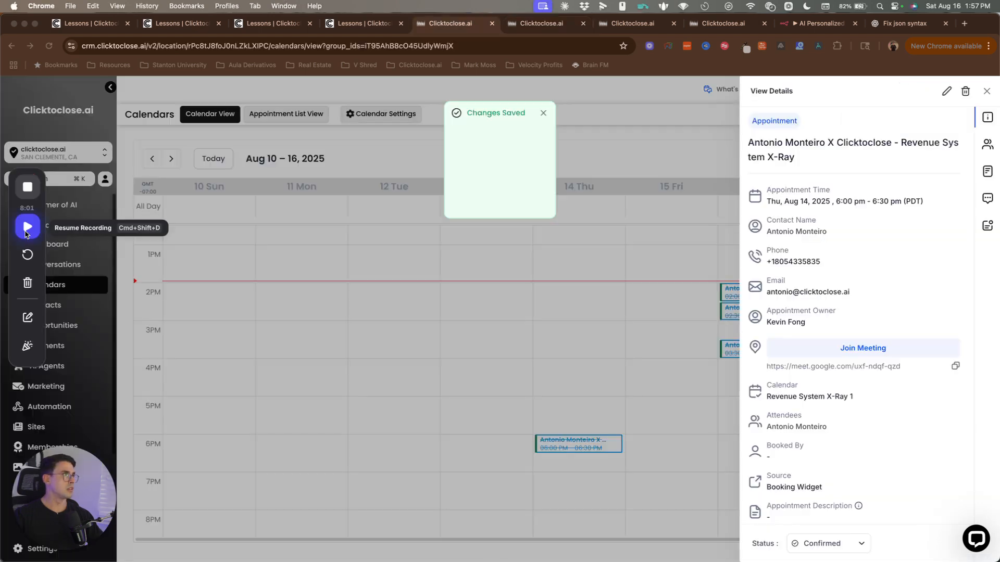
click(27, 227)
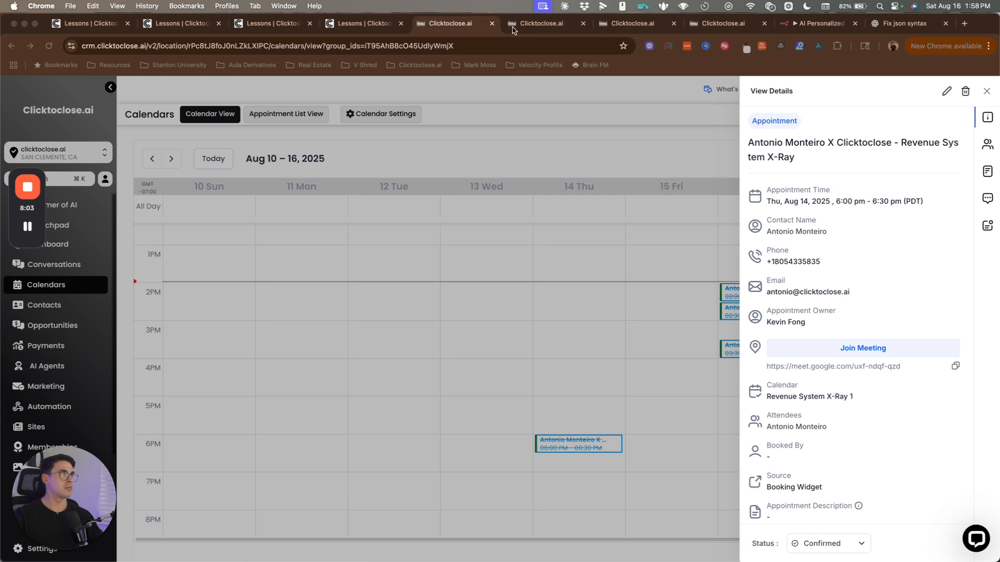
Step: Check No-Show Reschedule's execution logs and enrollment history, then close the calendar appointment details
click(542, 23)
click(607, 25)
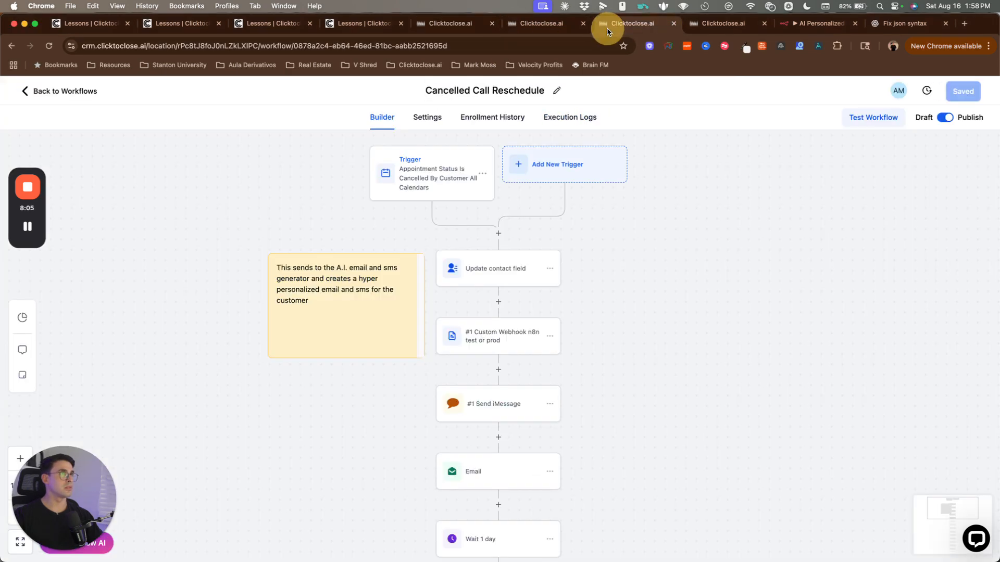
click(691, 24)
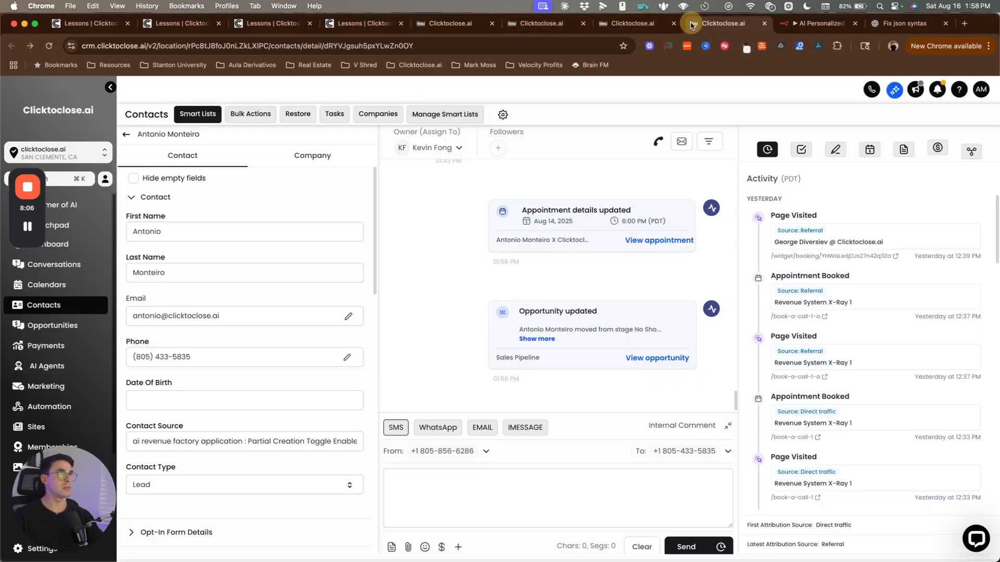
click(518, 22)
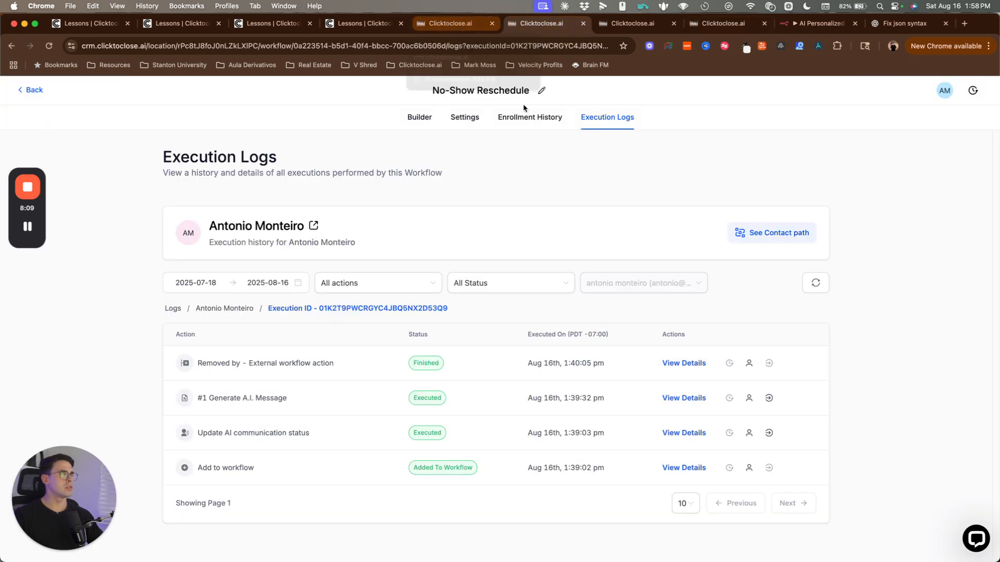
click(435, 90)
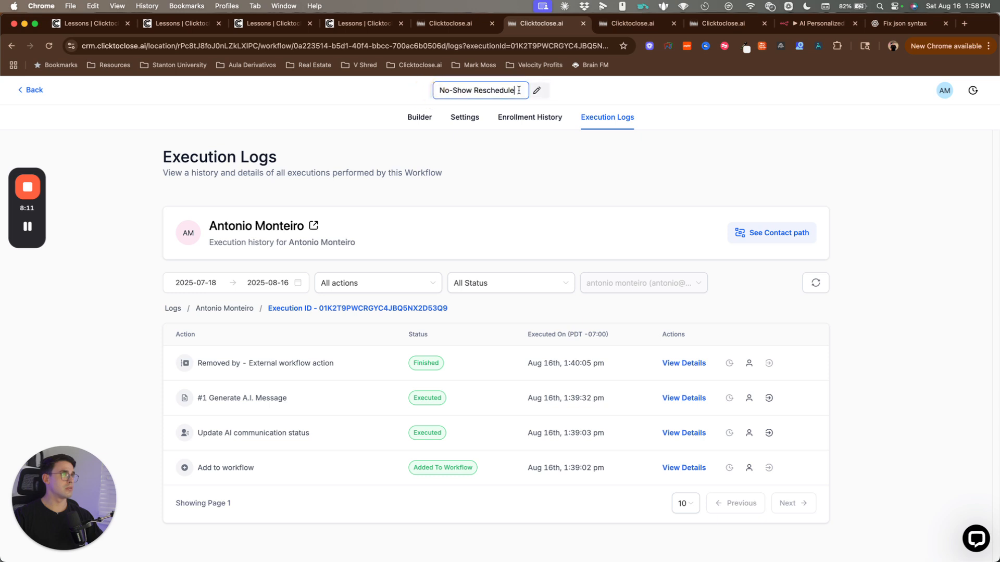
triple_click(475, 90)
click(529, 118)
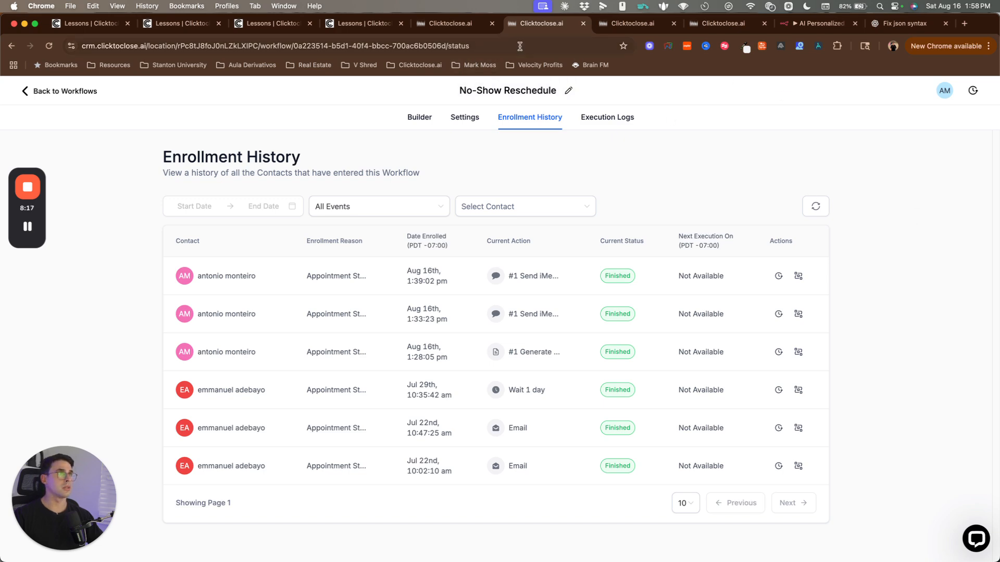
click(455, 30)
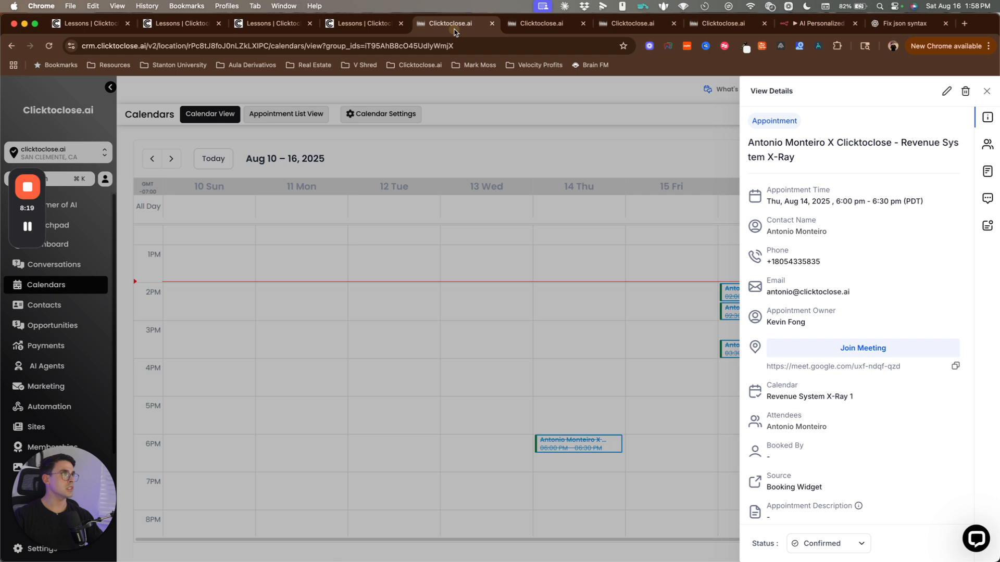
click(586, 249)
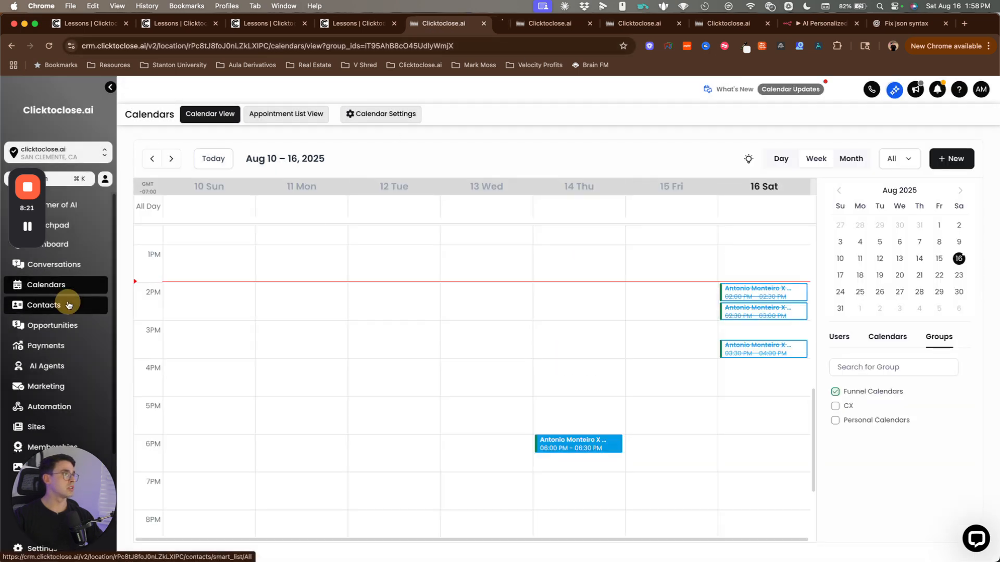
Step: Find the contact by searching their phone number and open their record
click(492, 24)
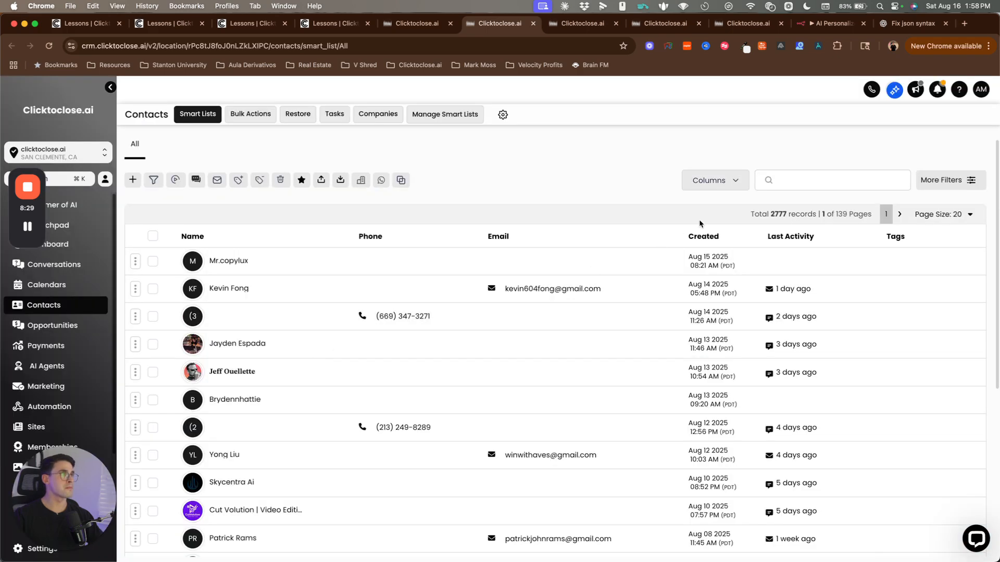
click(791, 182)
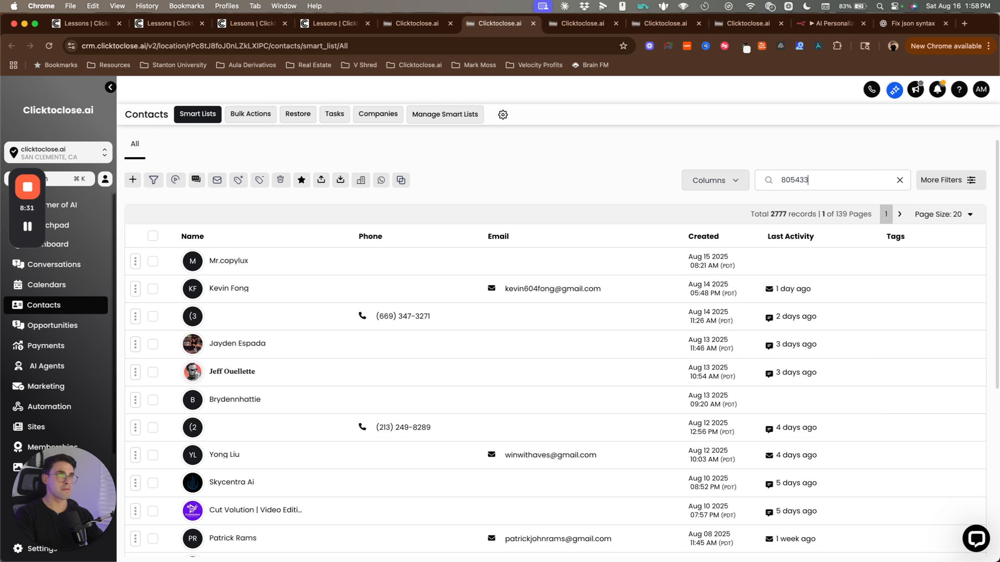
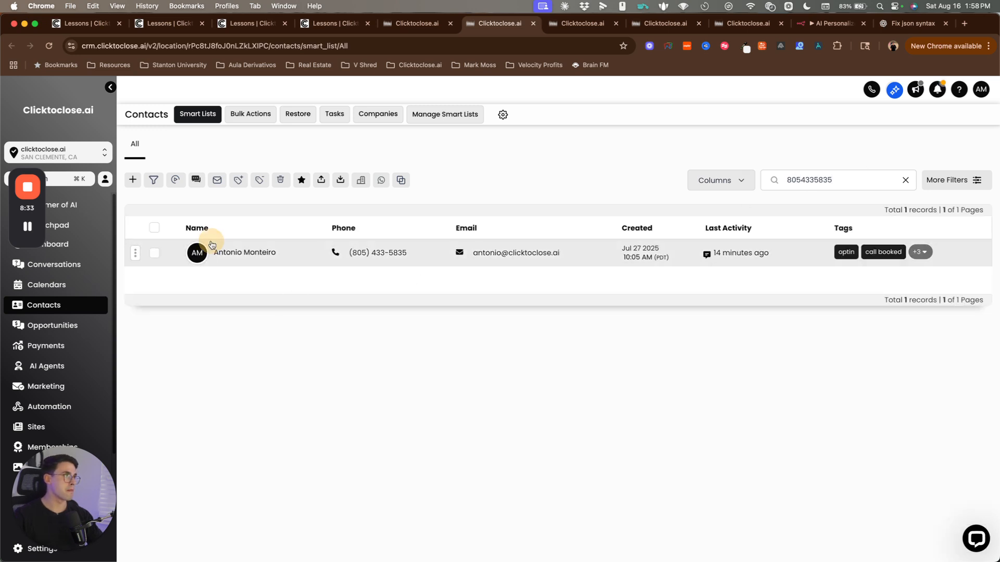
click(212, 244)
scroll(266, 390, down, 7)
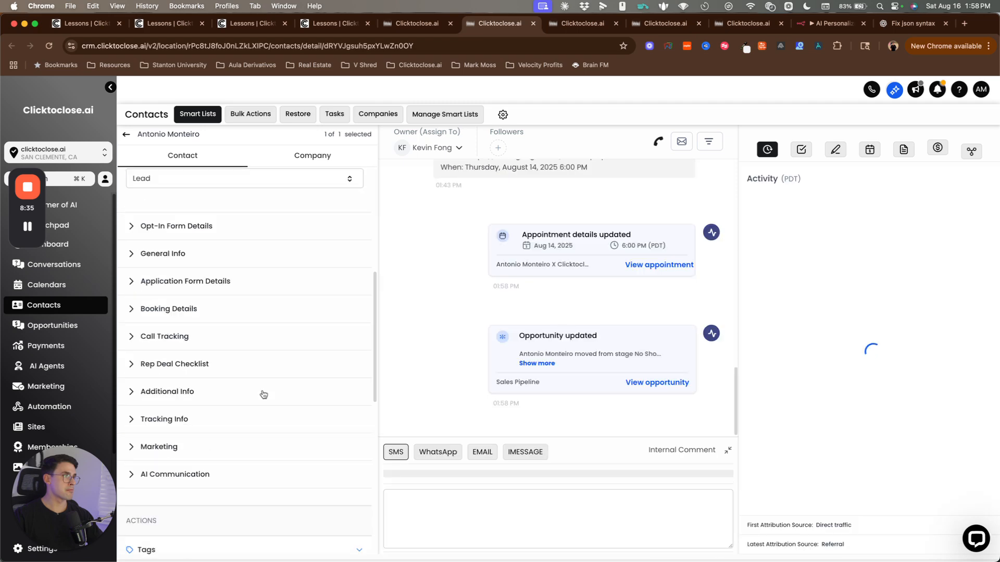
scroll(264, 394, down, 8)
scroll(167, 284, up, 4)
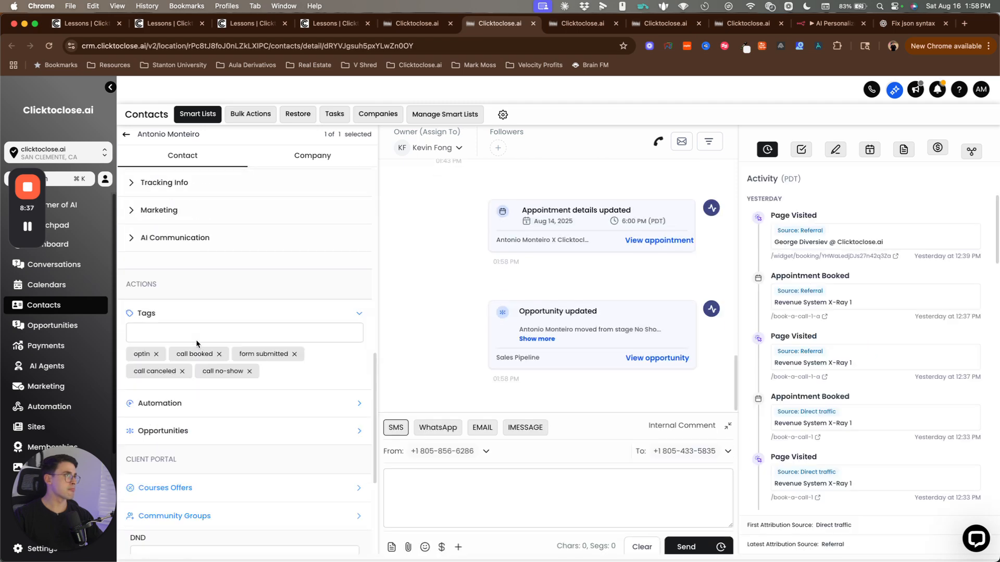
Step: Remove the contact from the Appointment Confirmation Reminders With AI Voice Outreach workflow
click(159, 379)
scroll(206, 321, down, 3)
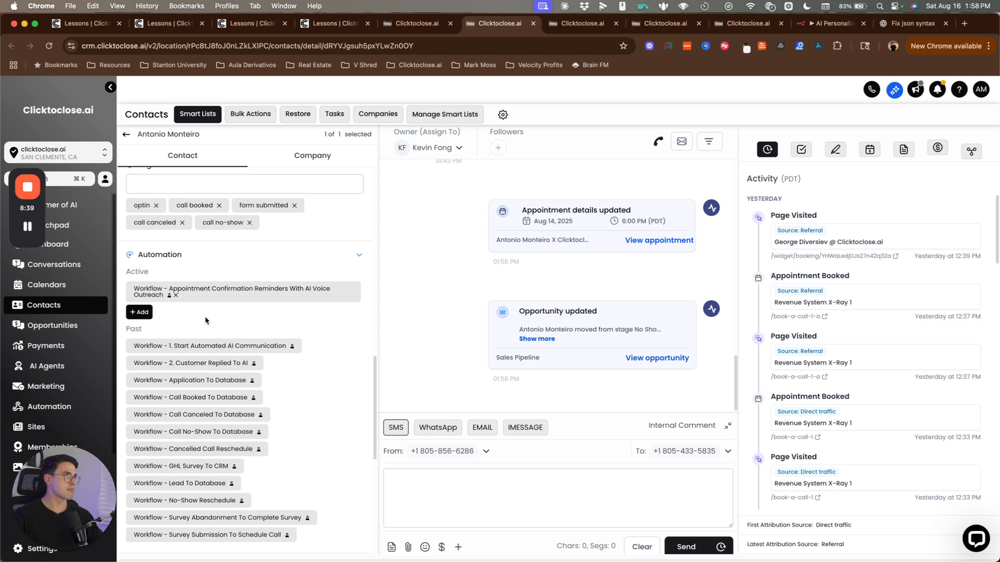
click(176, 295)
click(636, 199)
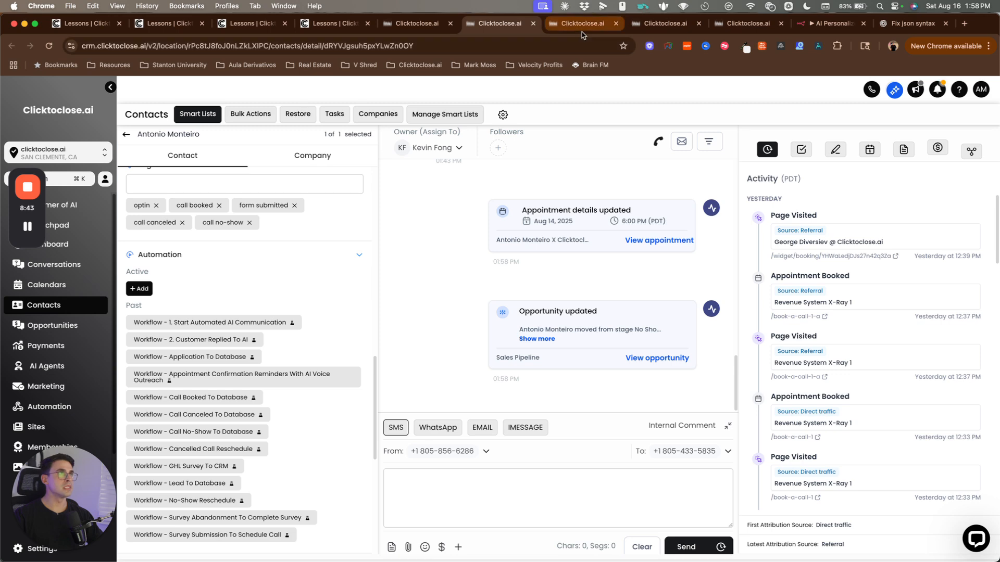
click(420, 25)
Step: Set the Thursday 6 PM appointment's status to No Show
click(572, 448)
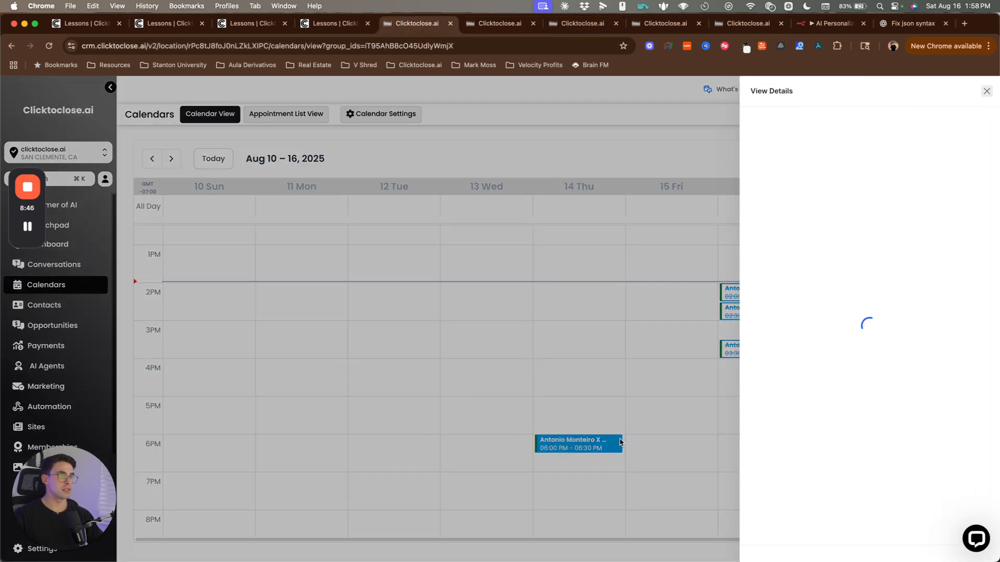
click(826, 543)
click(818, 485)
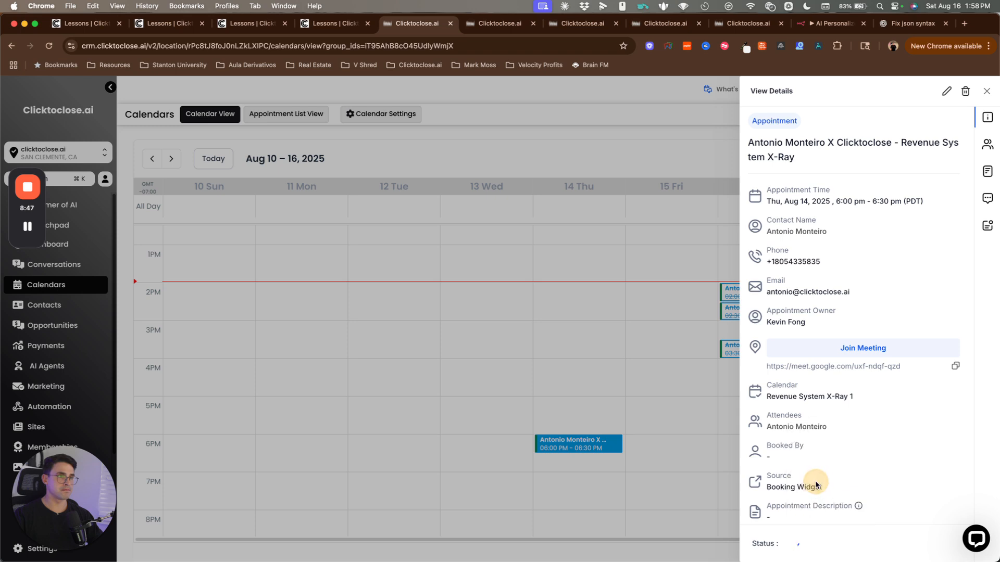
click(607, 256)
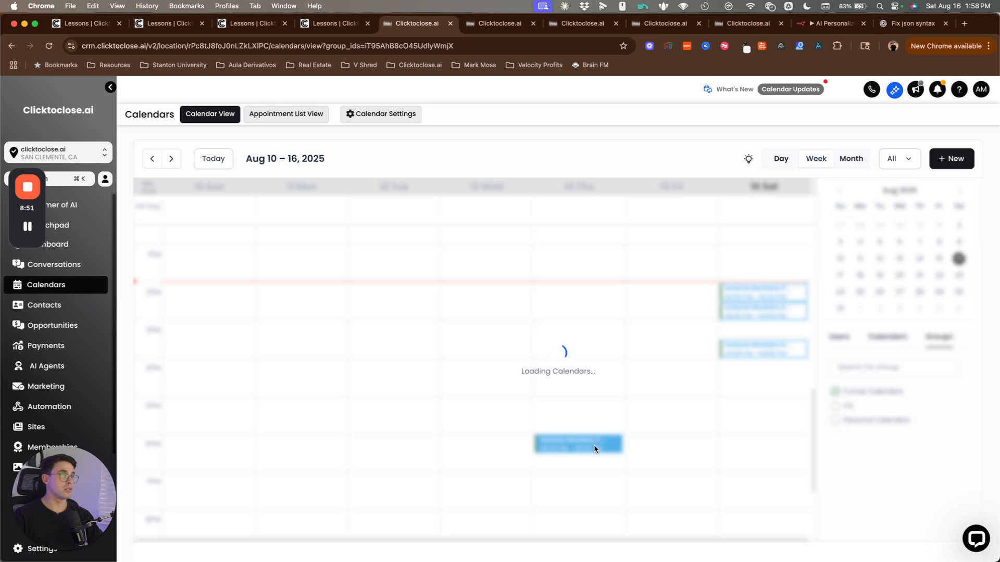
Step: Refresh No-Show Reschedule's enrollment history to see the new enrollment, then return to n8n
click(587, 22)
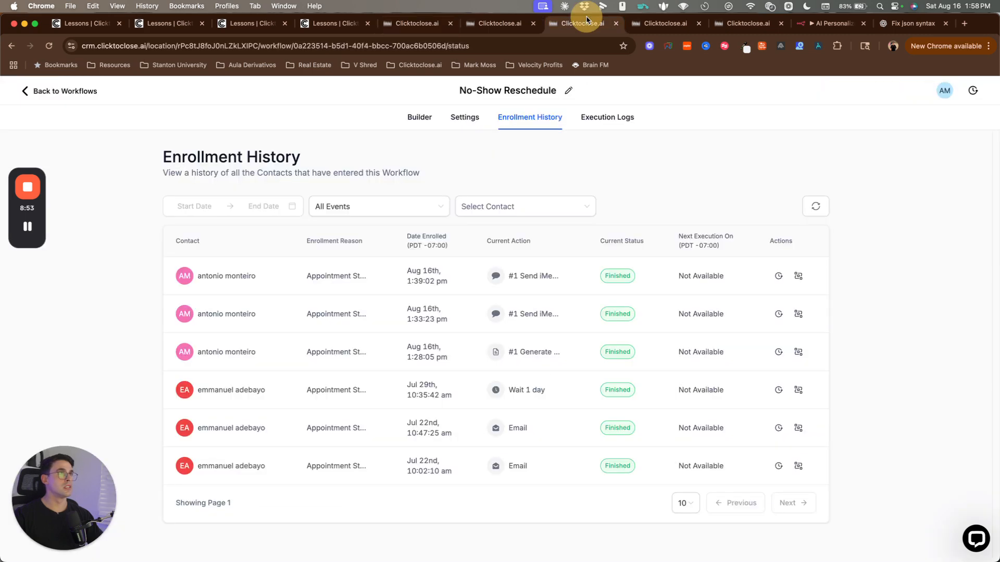
click(815, 207)
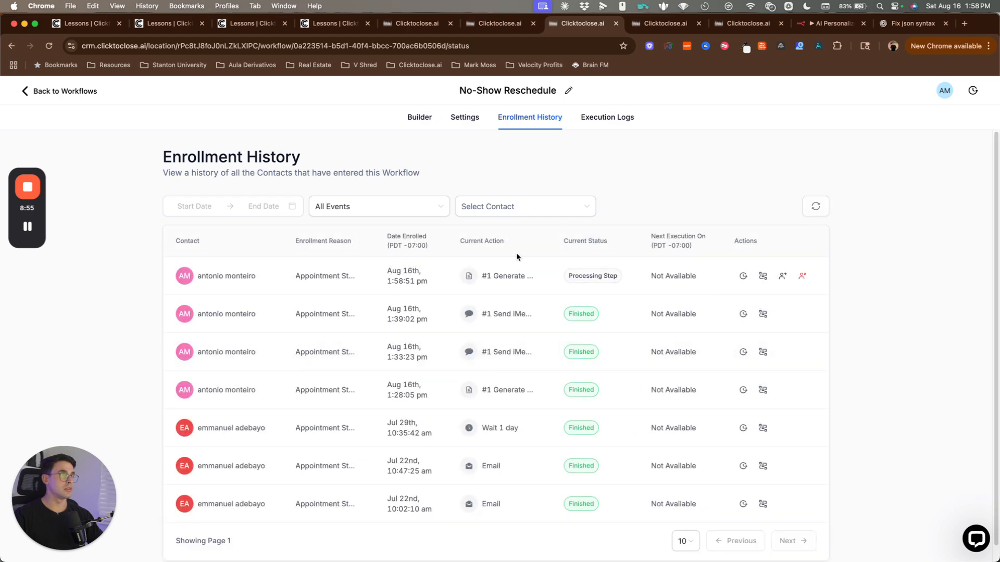
click(802, 26)
click(679, 89)
Step: Open the running 13:58:53 execution, recheck enrollments, and reload until it succeeds in 21.128s
click(544, 110)
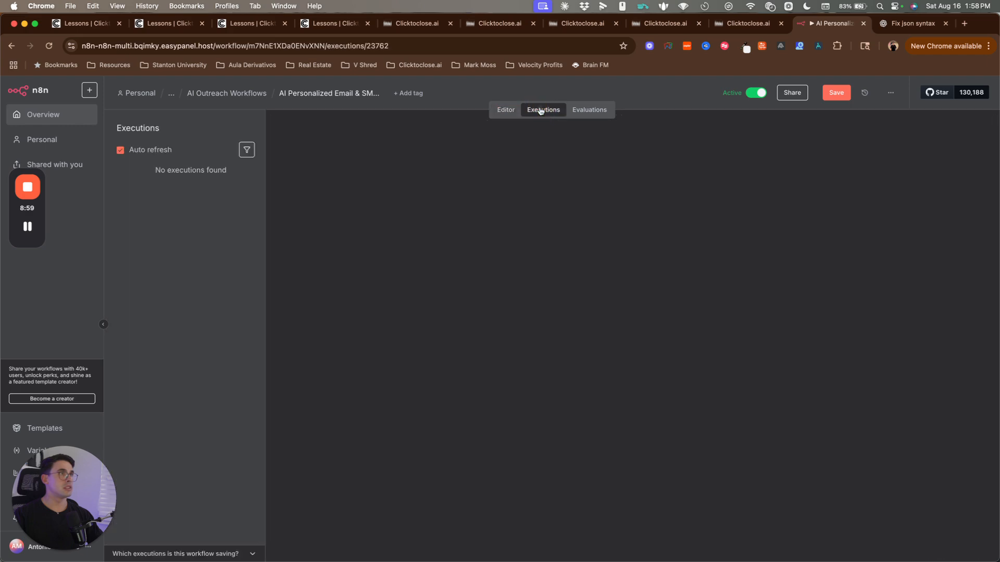
click(189, 178)
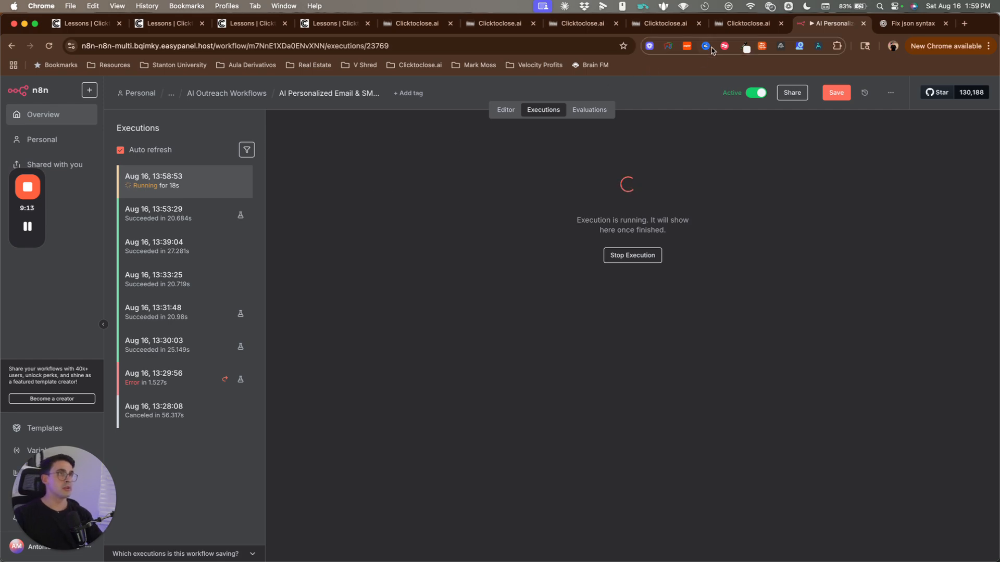
click(746, 24)
click(667, 23)
click(591, 28)
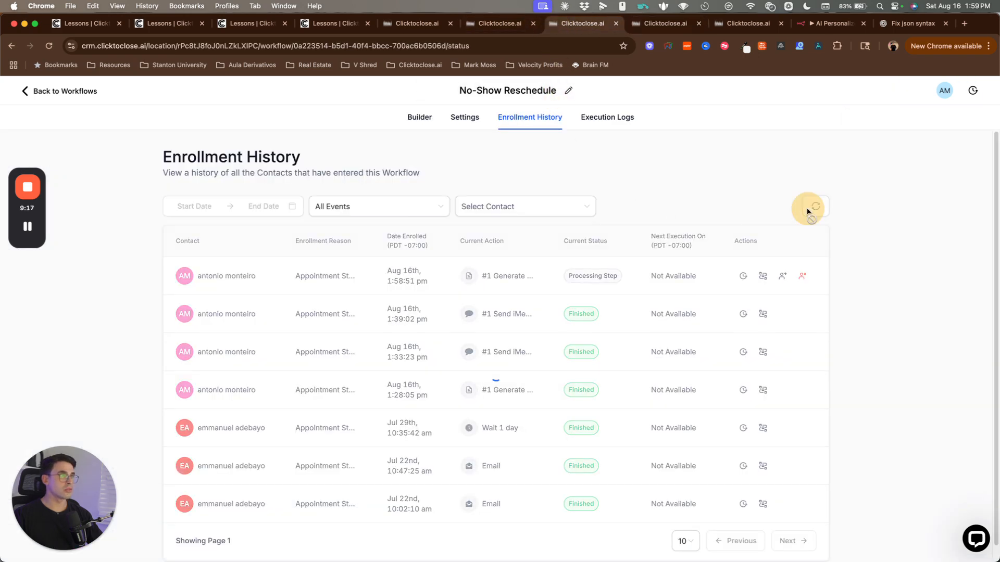
click(813, 207)
click(802, 23)
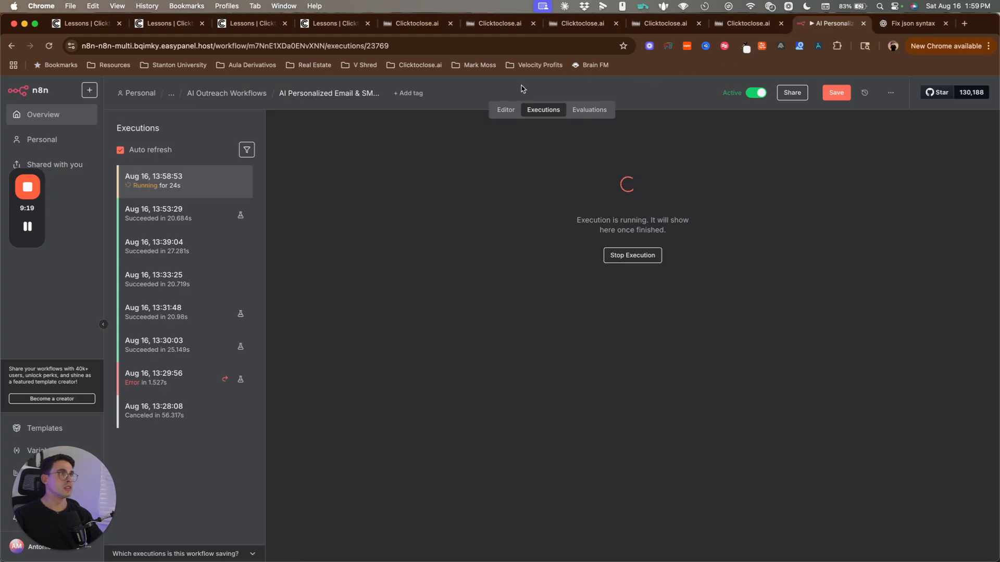
click(542, 109)
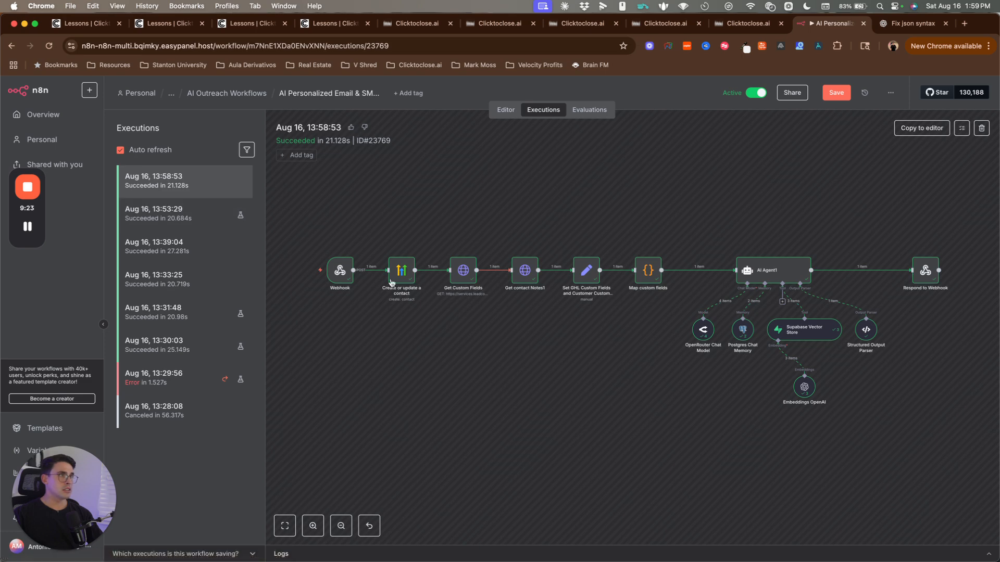
click(339, 270)
double_click(339, 270)
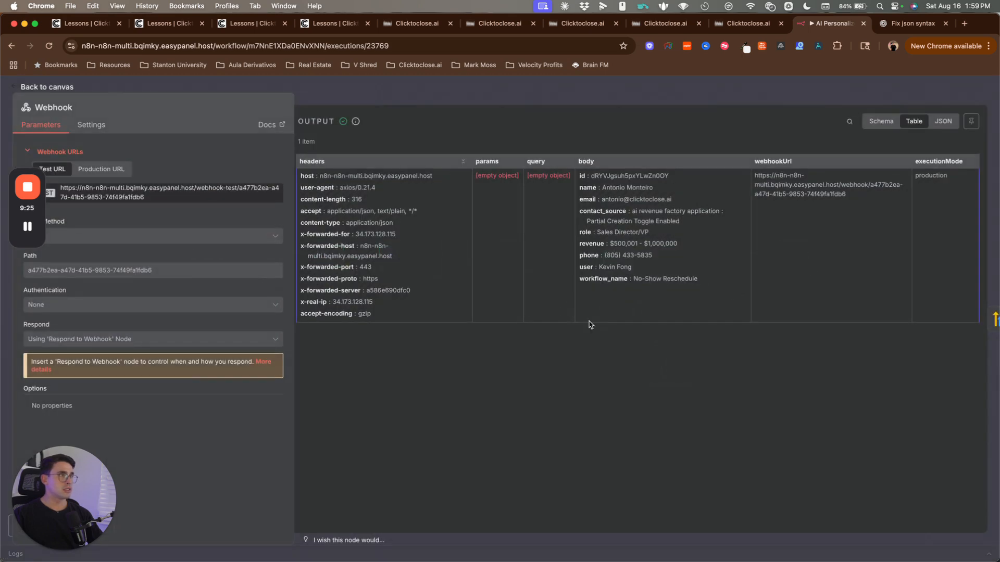
click(881, 121)
scroll(512, 400, down, 4)
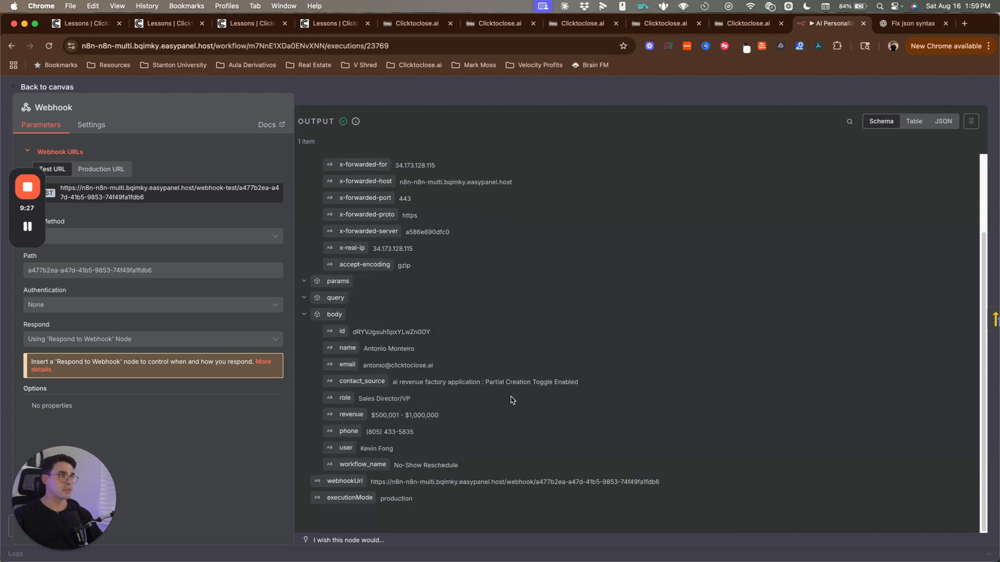
drag(325, 344, 509, 458)
click(509, 462)
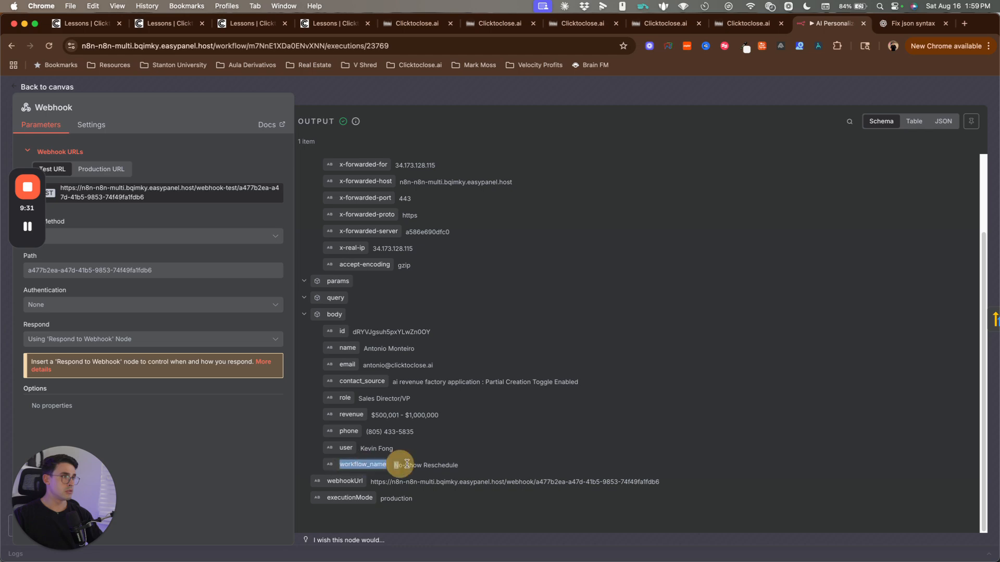
key(Escape)
double_click(404, 279)
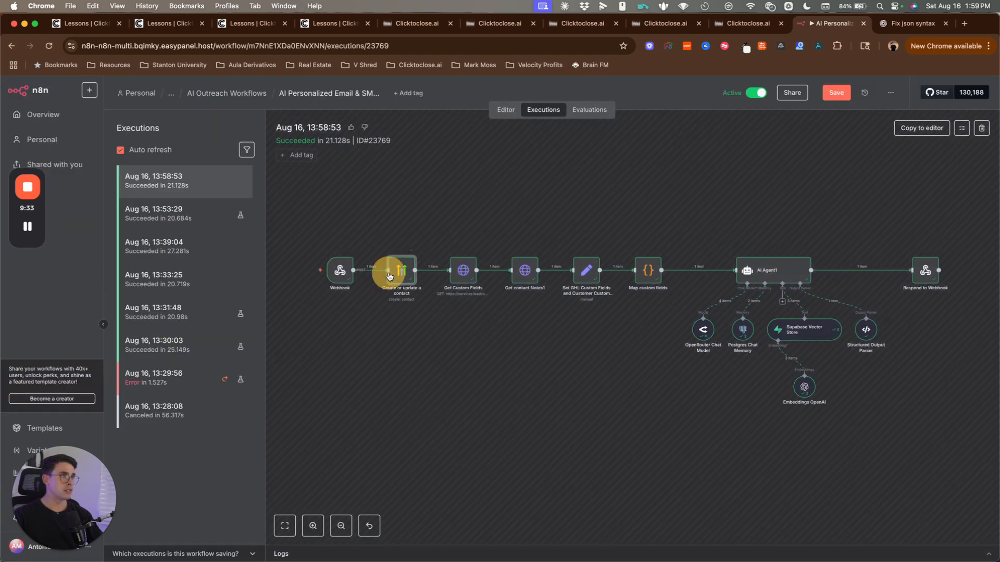
scroll(833, 438, down, 10)
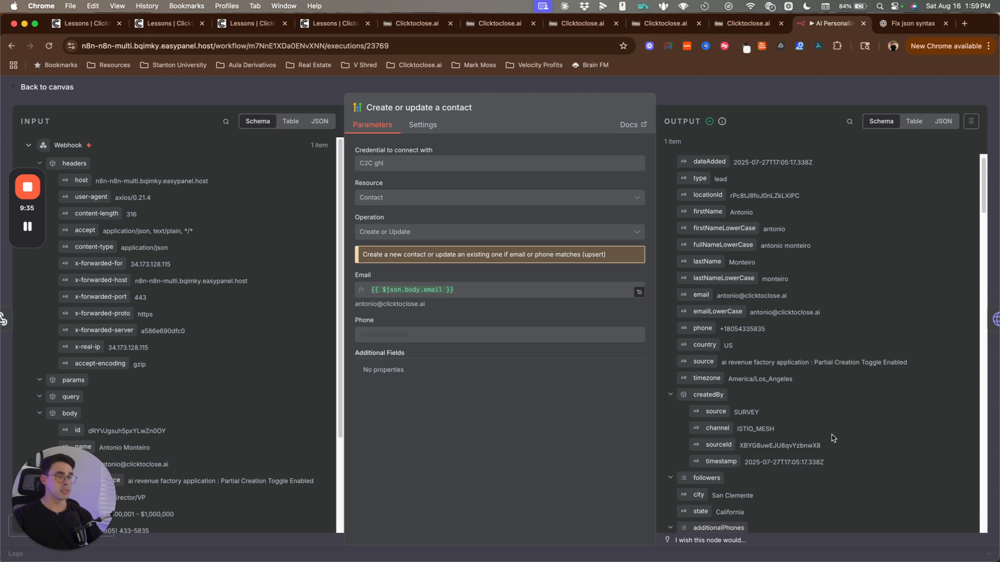
scroll(737, 271, down, 5)
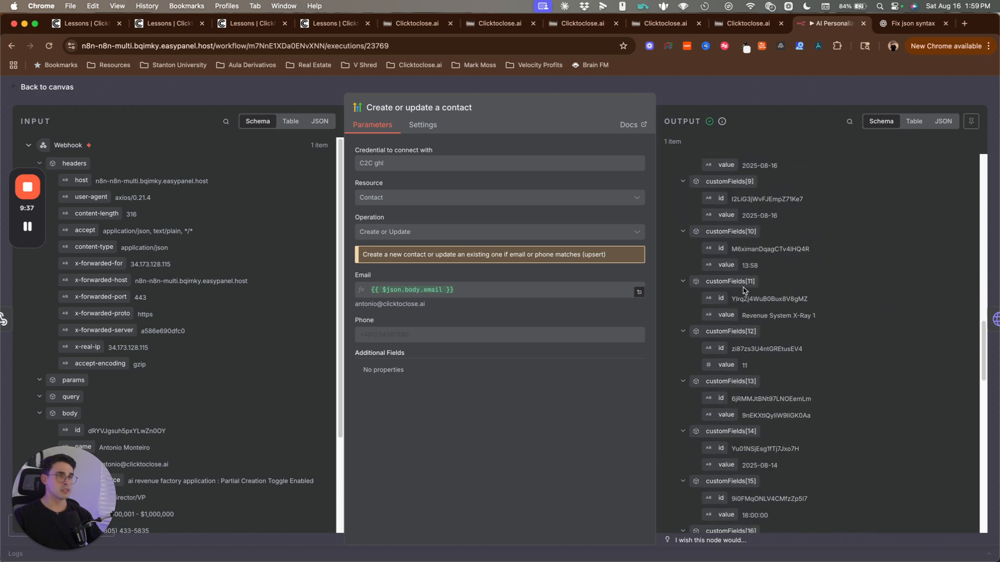
key(Escape)
double_click(475, 283)
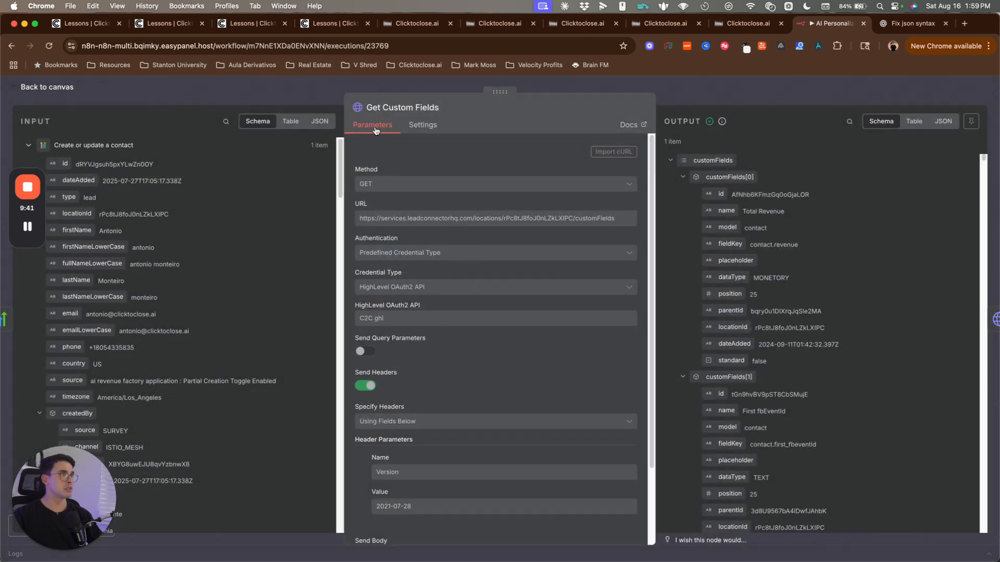
scroll(473, 346, down, 3)
key(Escape)
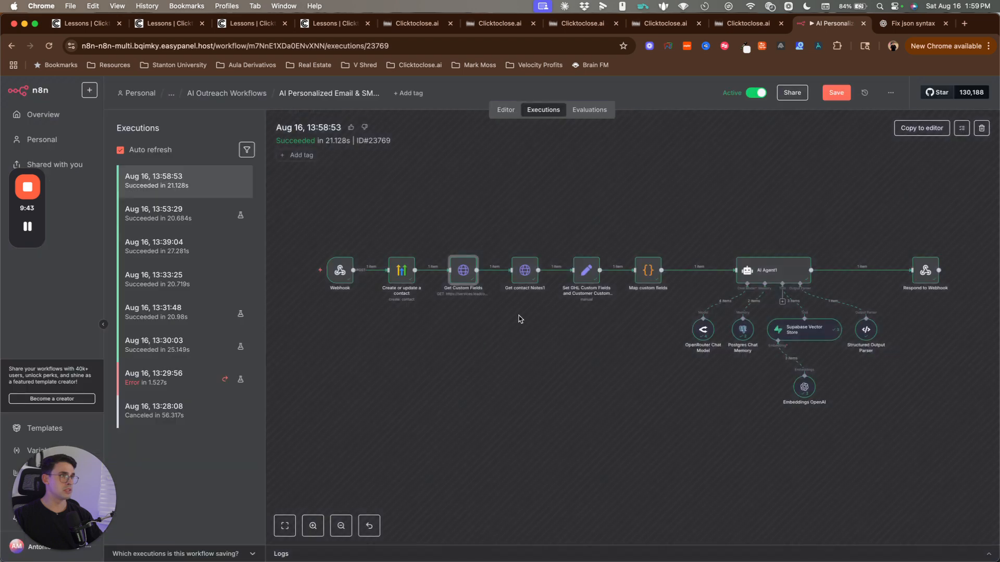
double_click(533, 277)
key(Escape)
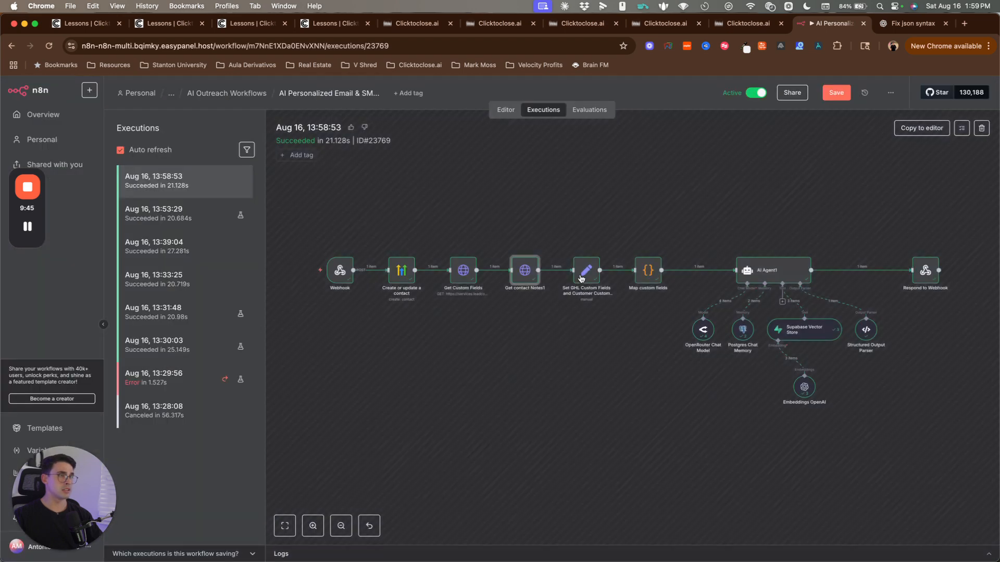
click(583, 271)
double_click(584, 272)
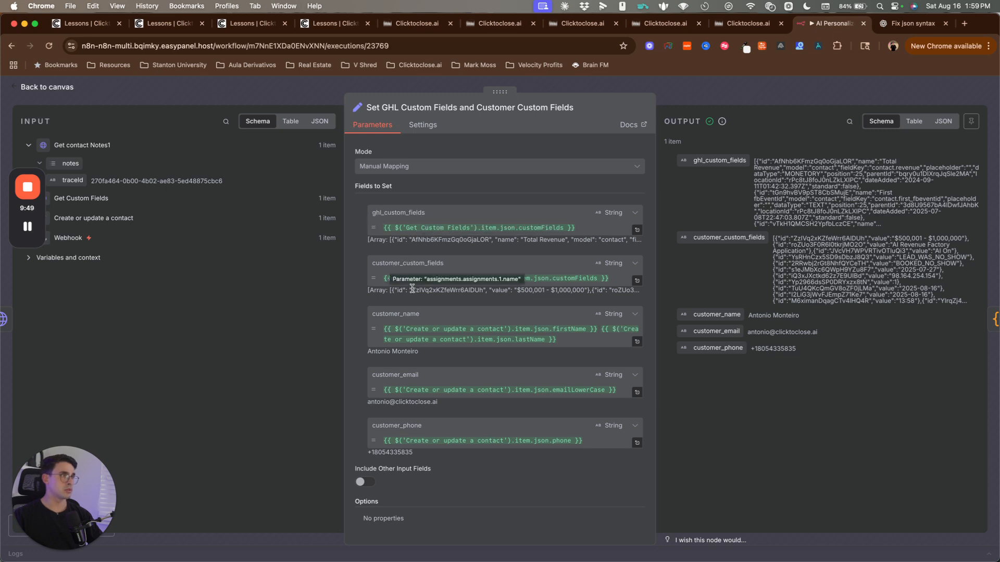
key(Escape)
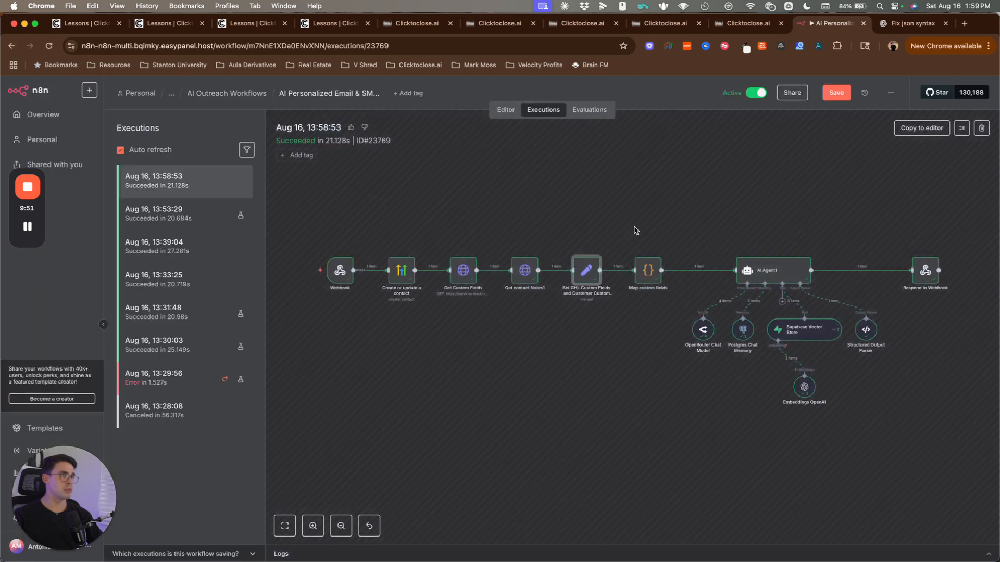
double_click(648, 271)
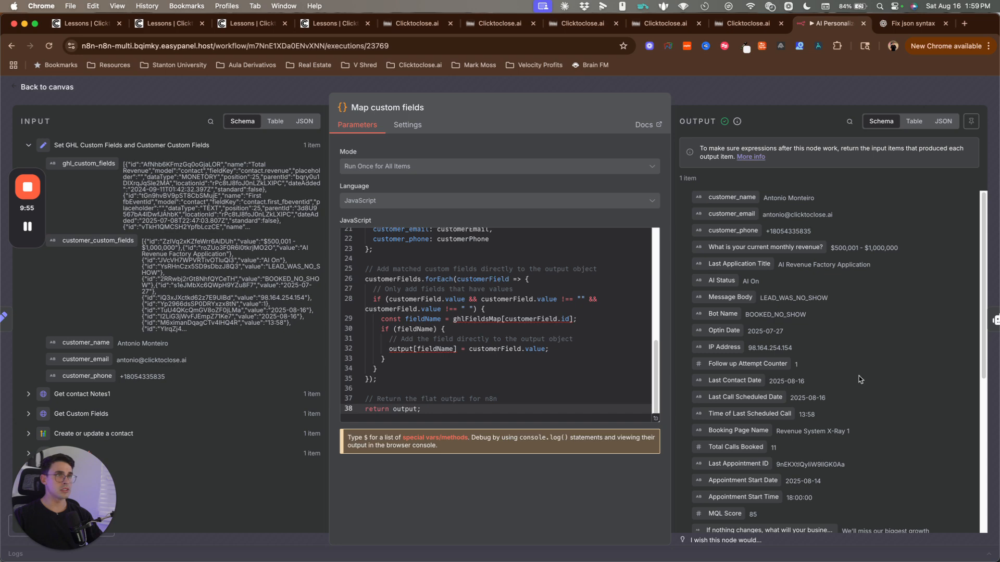
Step: Scroll through the Map custom fields step's output, then close that step
scroll(871, 459, down, 5)
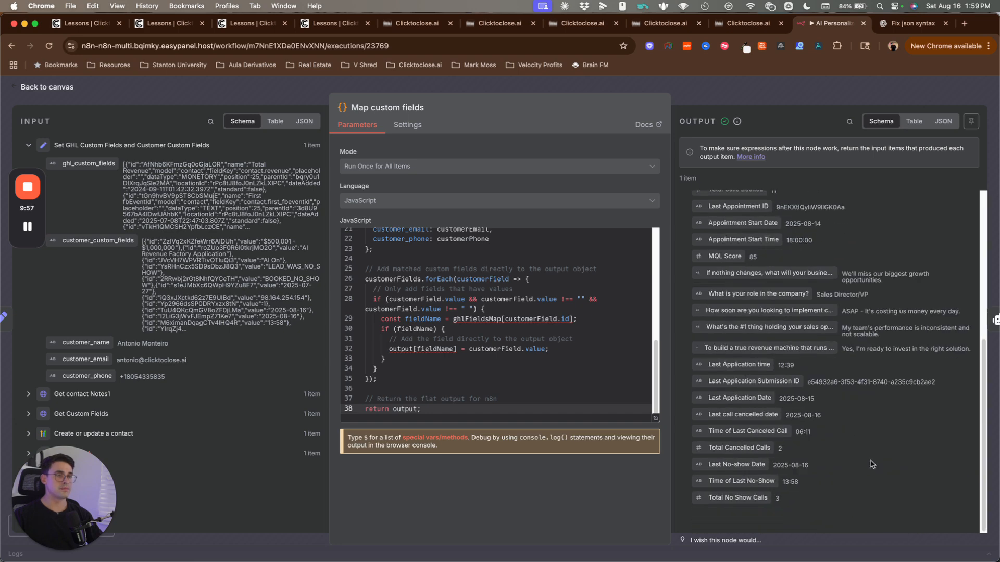
scroll(698, 283, up, 10)
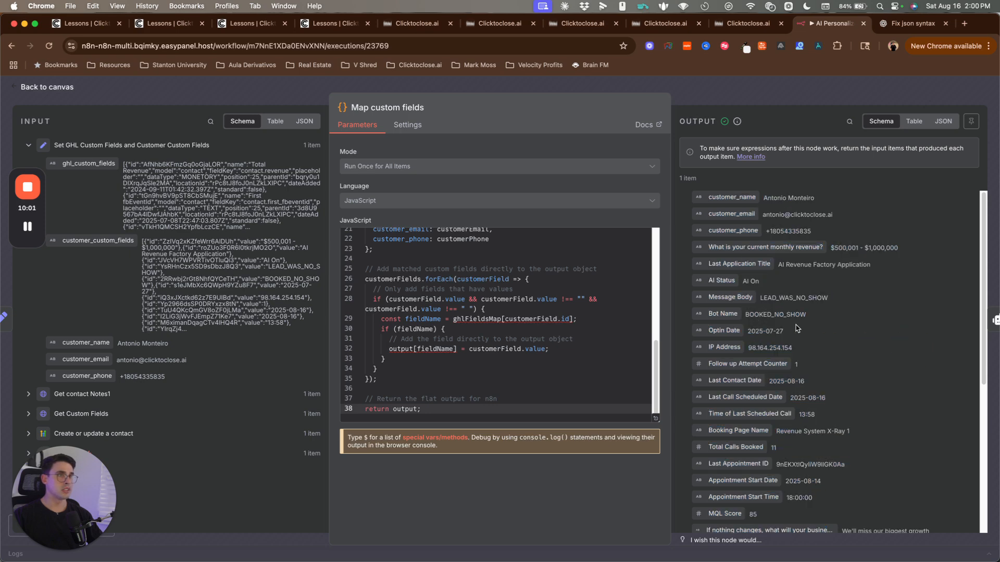
key(Escape)
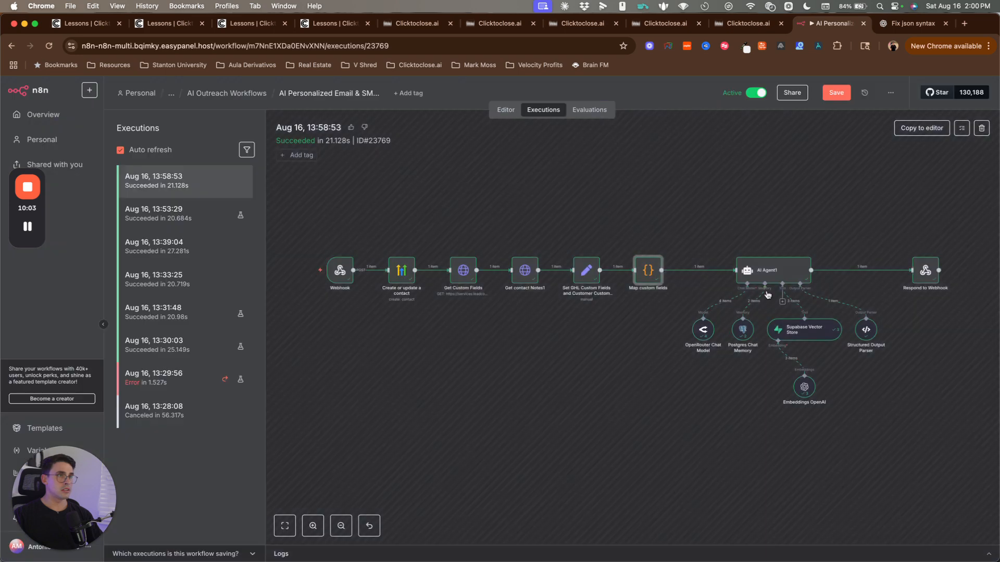
Step: Open AI Agent1 and highlight its generated SMS body and email body outputs
double_click(766, 268)
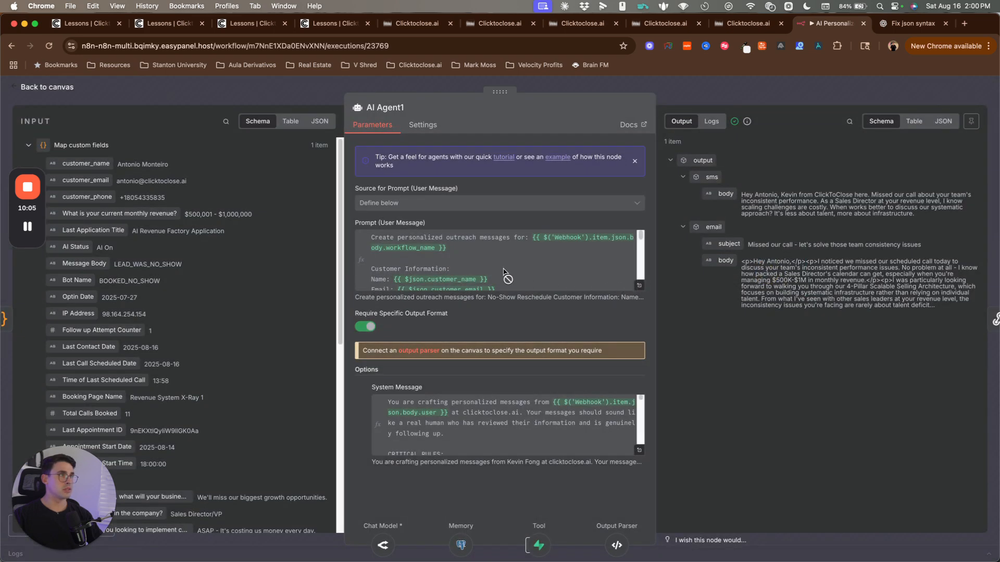
triple_click(758, 206)
click(821, 307)
triple_click(774, 292)
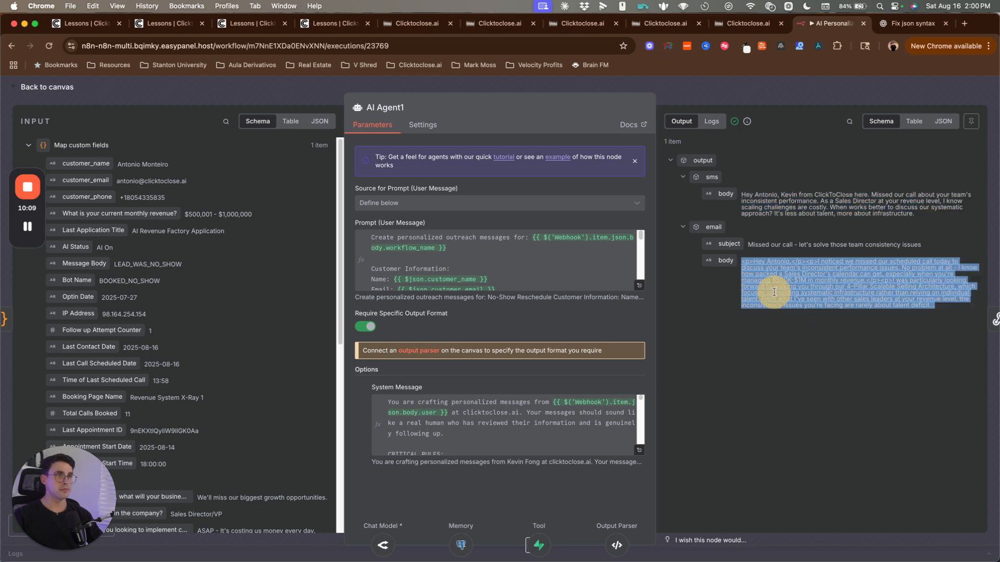
click(789, 307)
triple_click(842, 272)
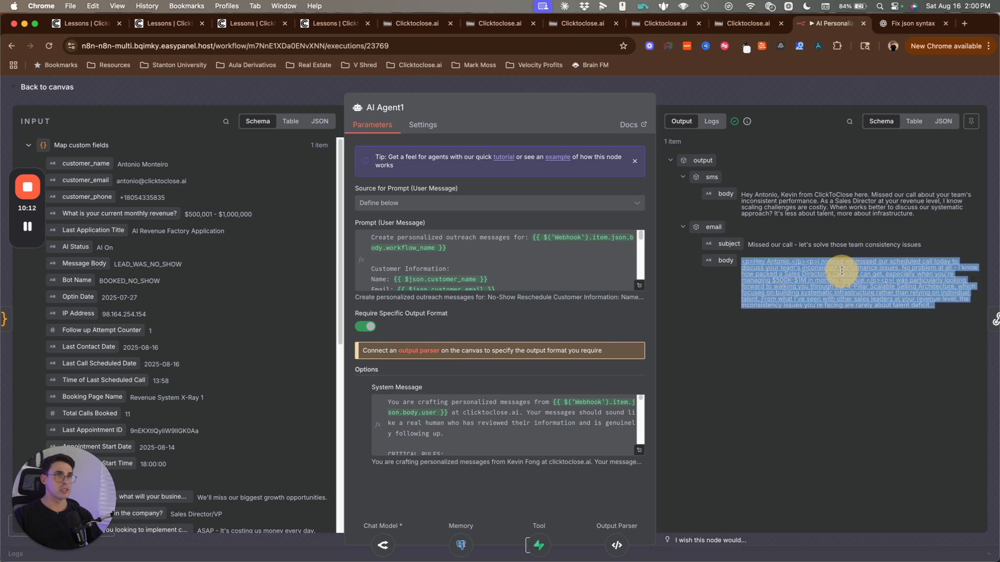
click(774, 284)
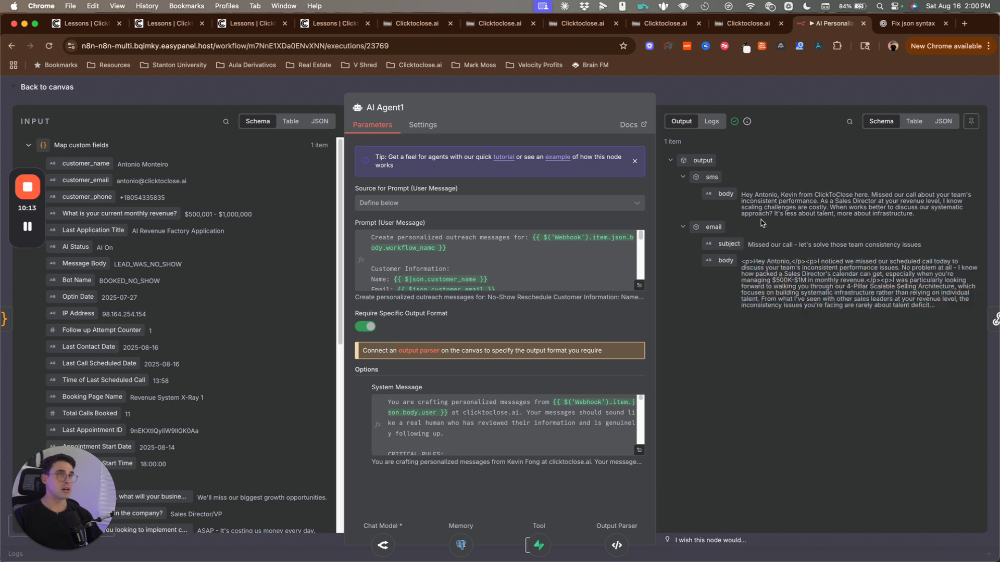
triple_click(757, 204)
Step: Refresh No-Show Reschedule enrollment history and open the newest enrollment's execution log with its Email and iMessage steps
click(586, 26)
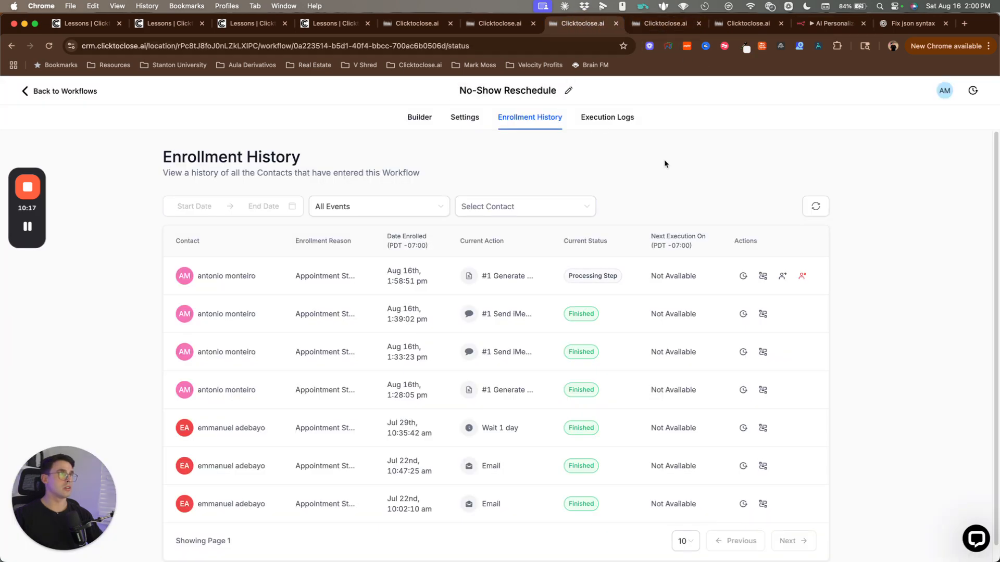
click(816, 207)
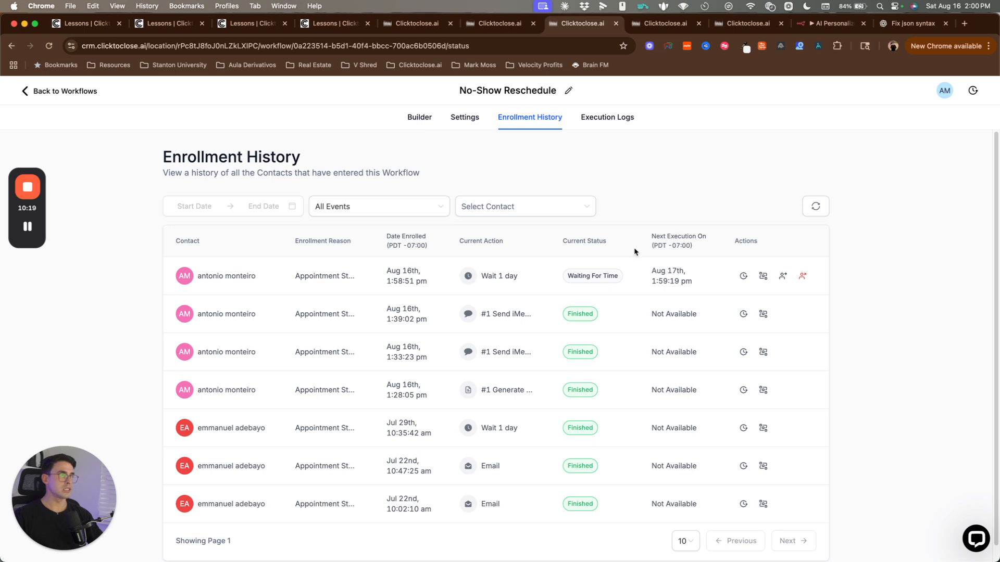
click(742, 275)
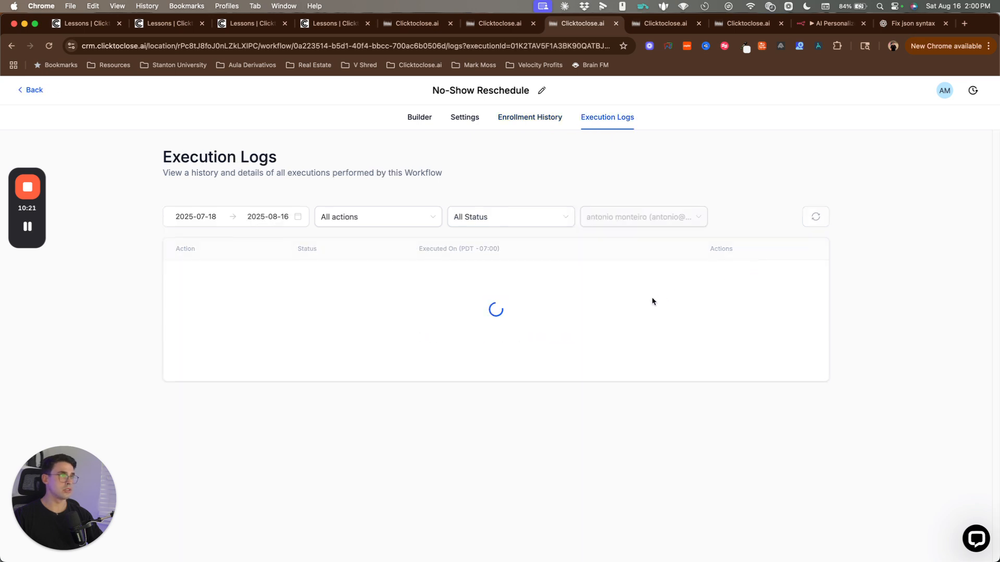
scroll(375, 398, down, 1)
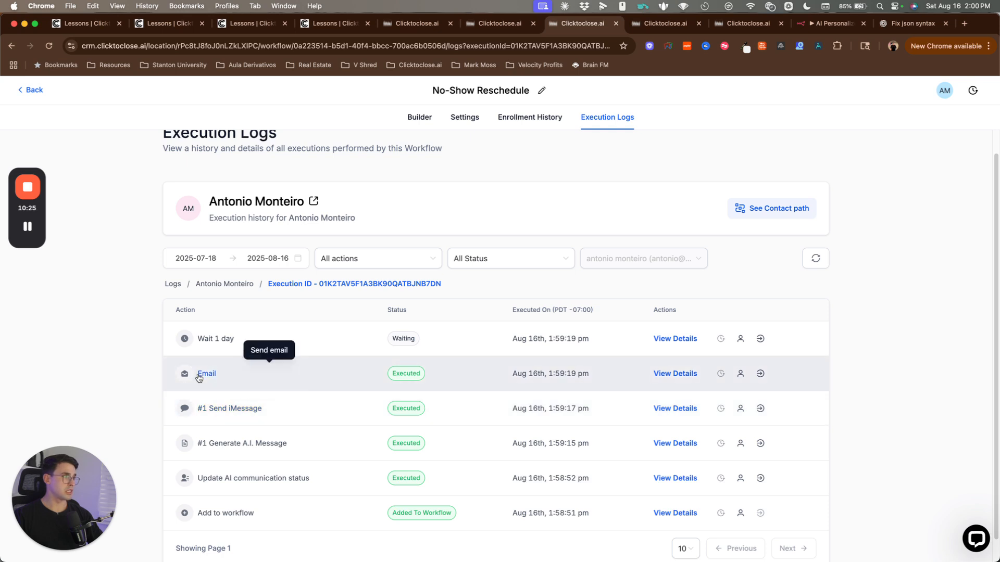
key(super+Tab)
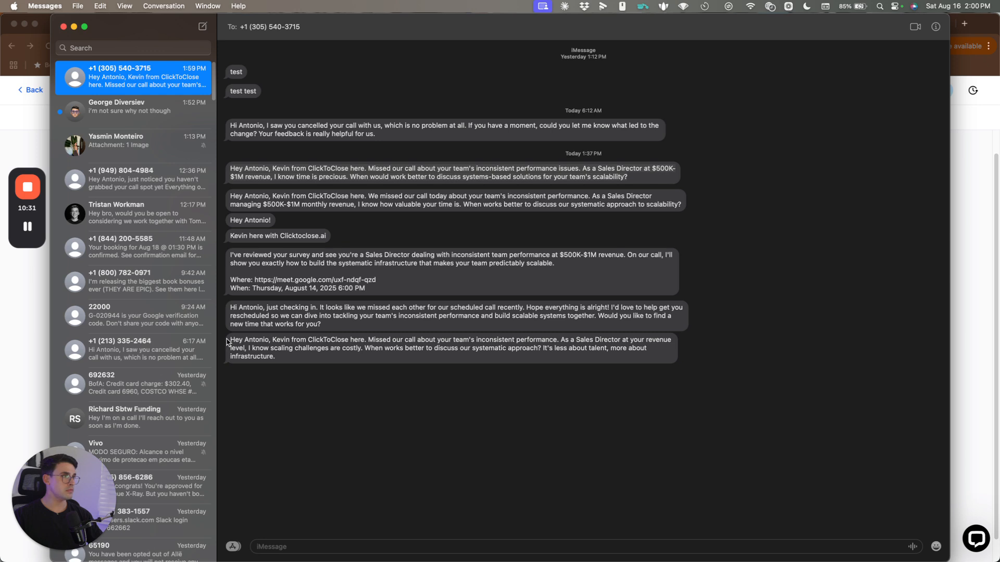
Step: Highlight the newly received AI-written no-show text message in the top Messages conversation
mouse_move(227, 341)
mouse_down()
mouse_move(284, 358)
mouse_move(243, 357)
mouse_move(230, 341)
mouse_up()
click(231, 341)
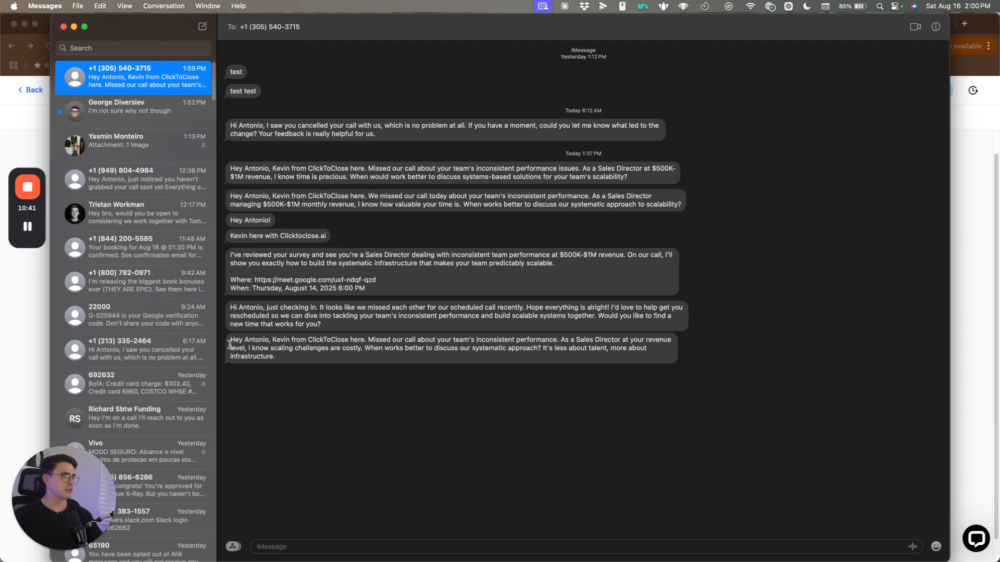
drag(229, 345, 297, 357)
click(296, 357)
key(super+Tab)
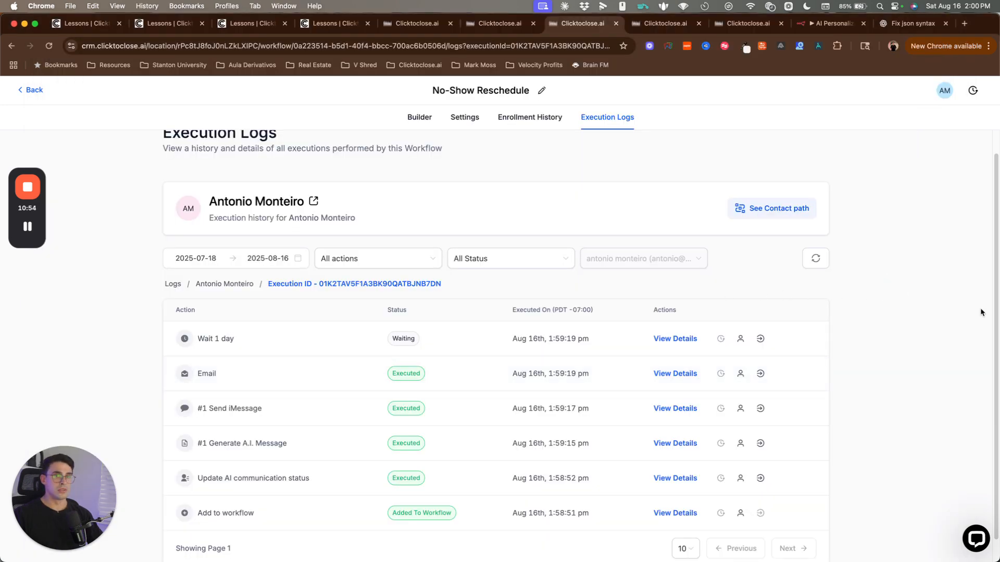
Step: Bring the Gmail window showing the 'Missed our call' email into full-screen view
key(super+Tab)
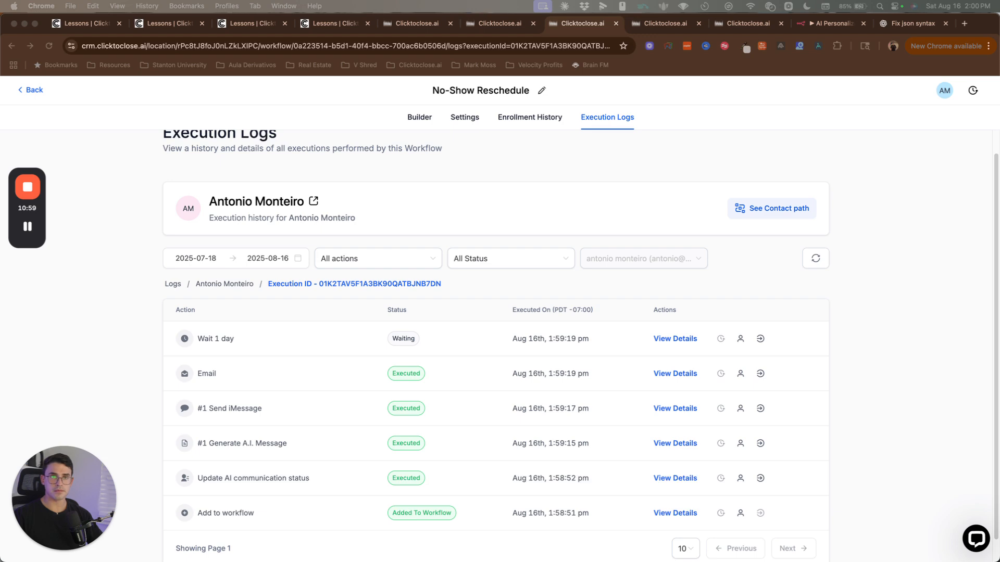
drag(999, 67, 622, 4)
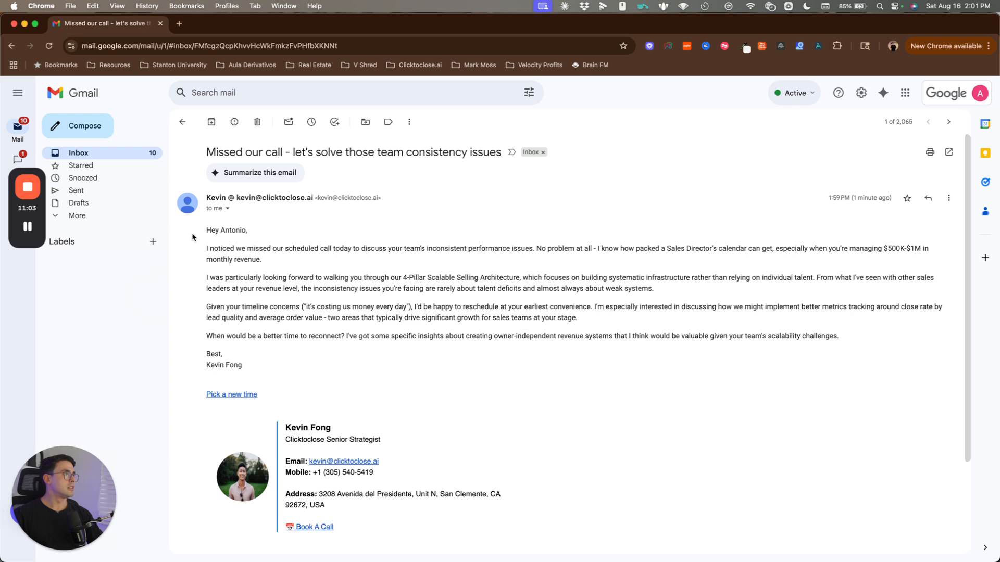
Step: Read the 'Missed our call' email, highlighting the 4-Pillar Scalable Selling Architecture and timeline passages
drag(200, 230, 299, 371)
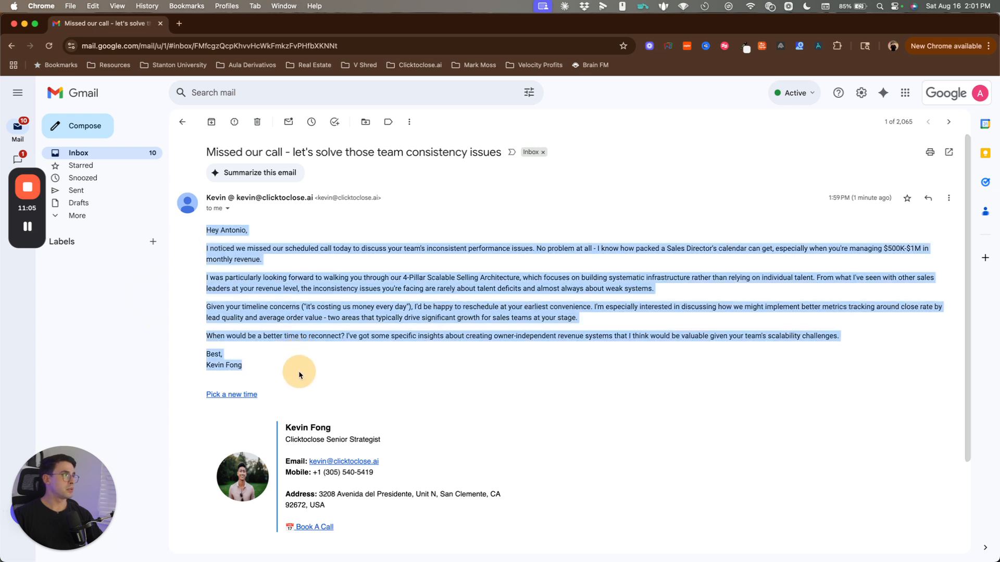
click(298, 372)
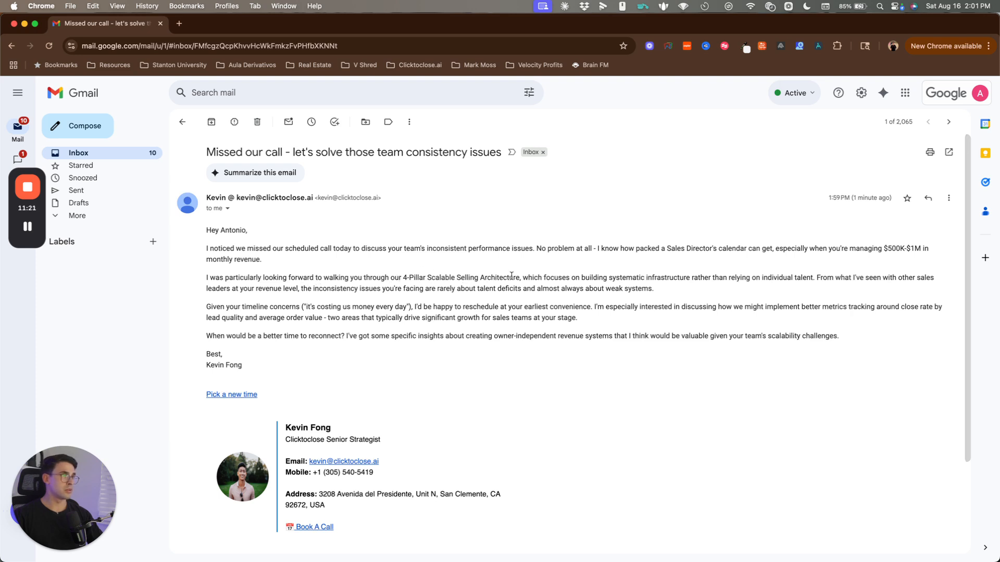
drag(406, 278, 521, 279)
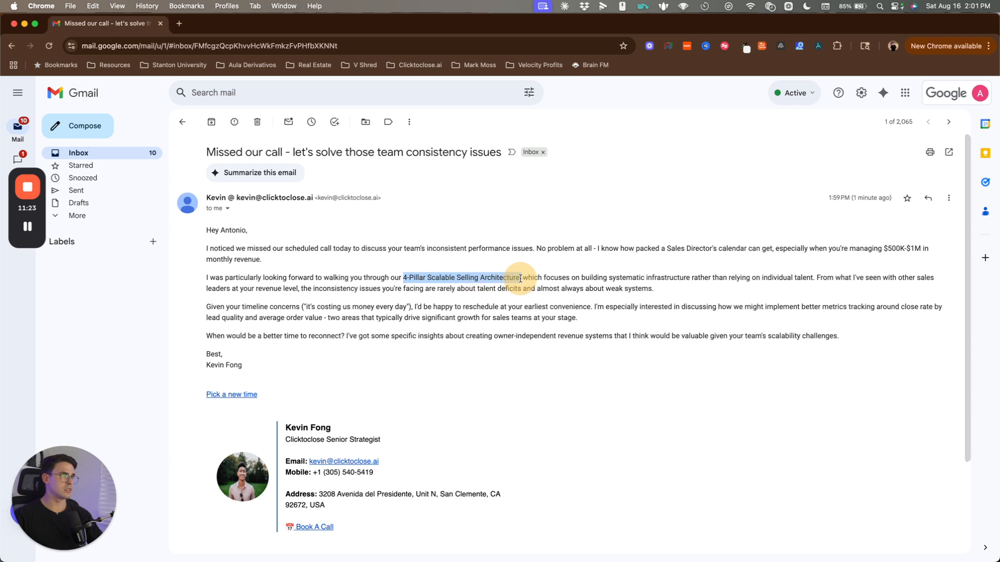
click(535, 298)
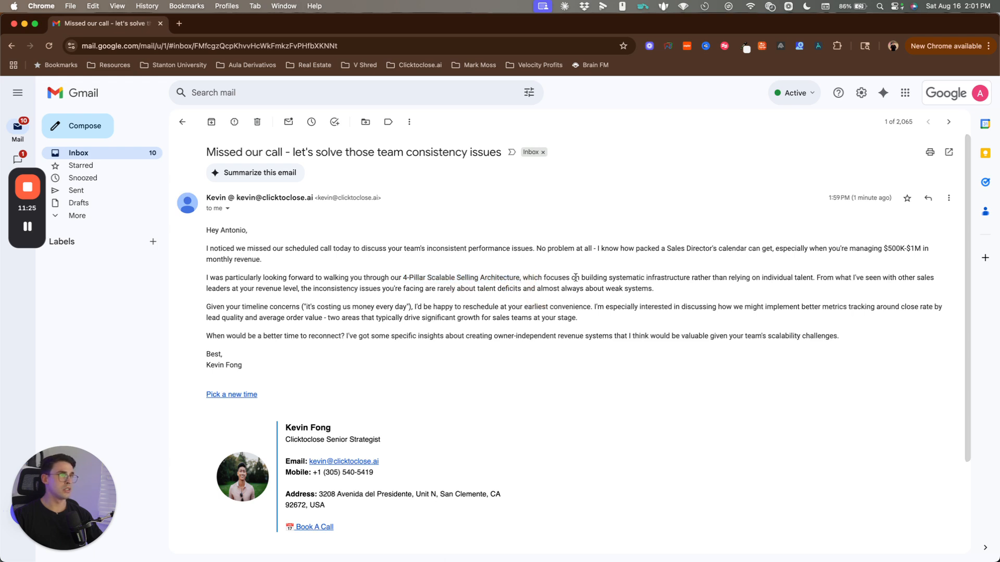
click(686, 289)
click(786, 288)
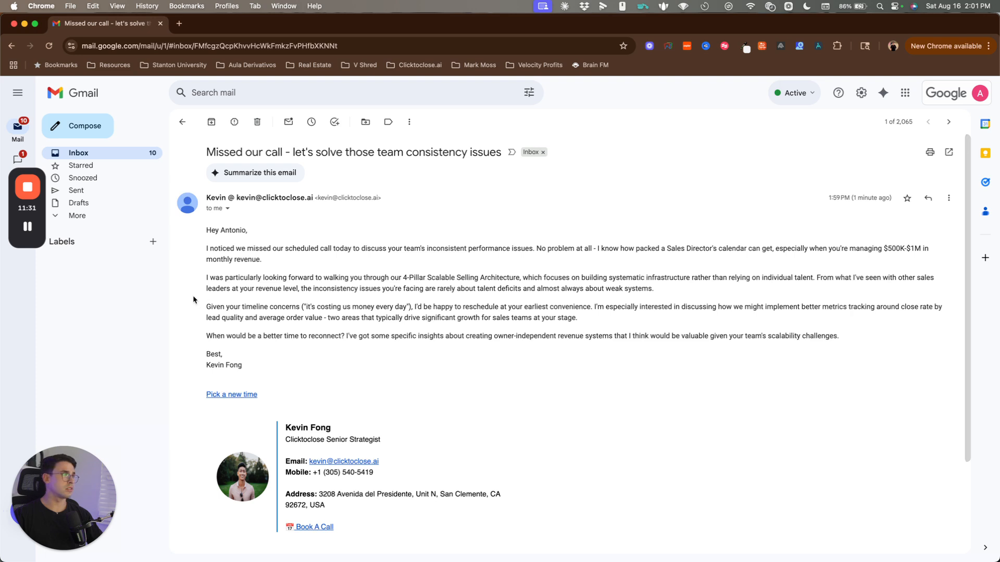
drag(203, 292, 350, 292)
click(358, 293)
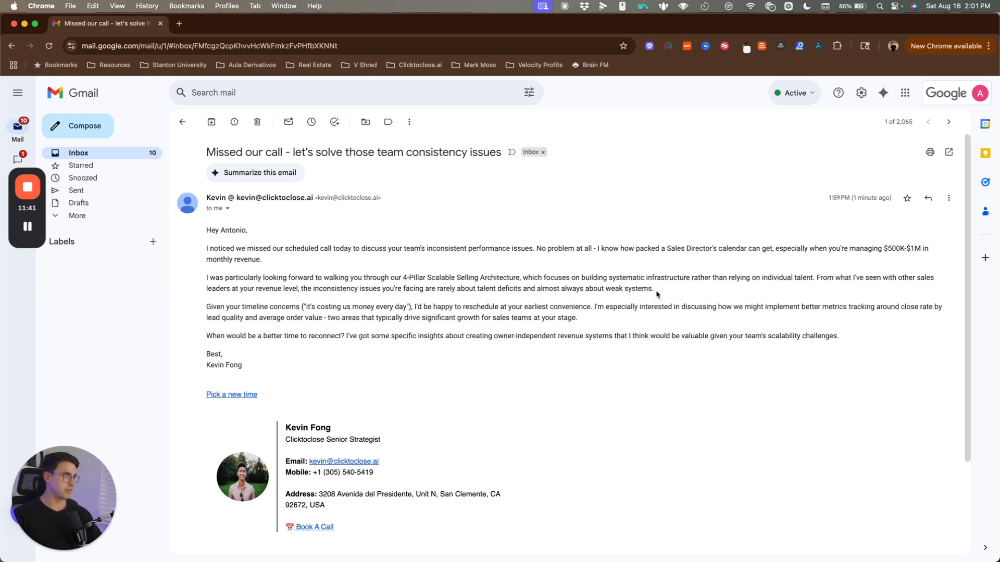
triple_click(294, 305)
click(458, 348)
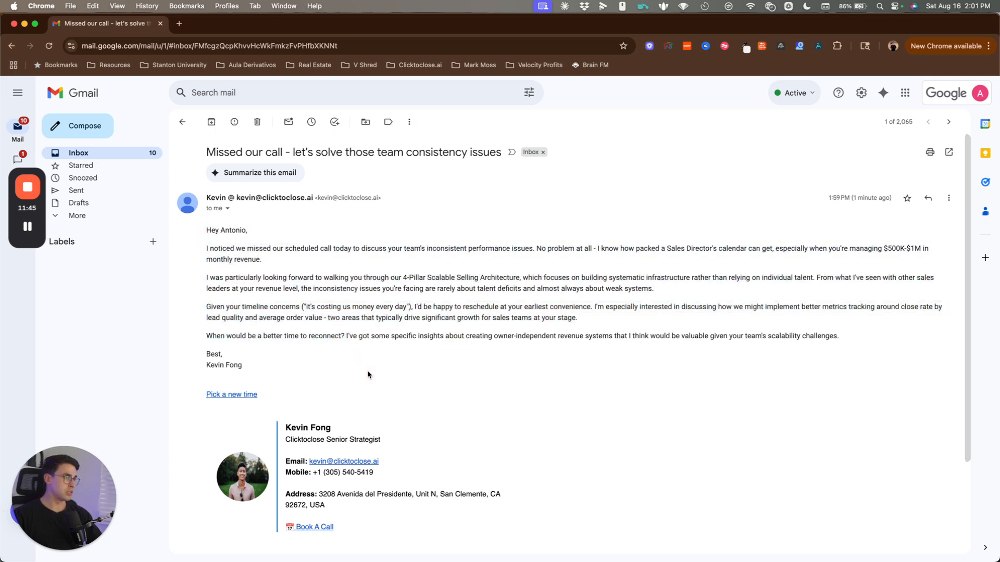
scroll(371, 378, down, 1)
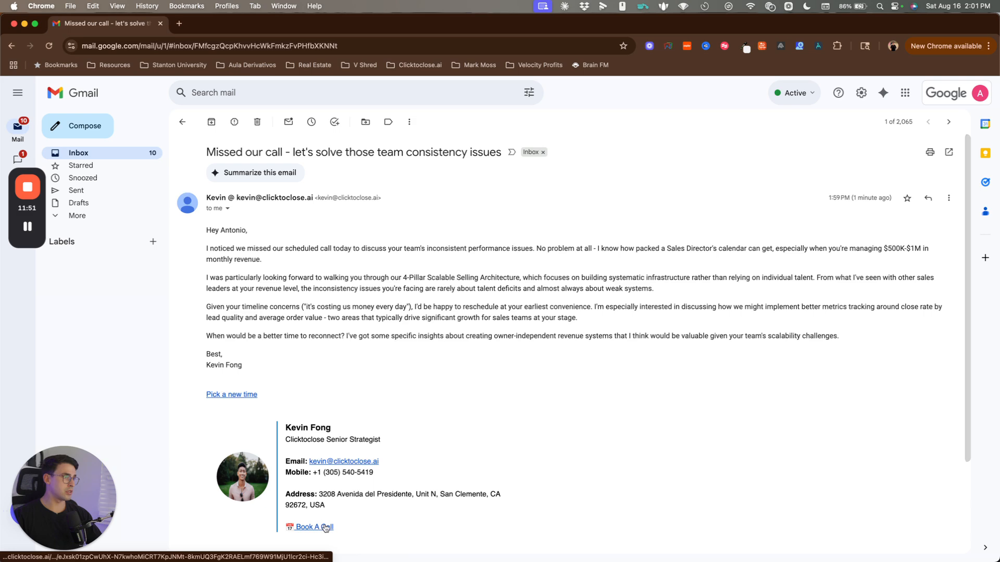
Step: Close Gmail and scroll through the No-Show Reschedule workflow steps
click(160, 23)
click(426, 121)
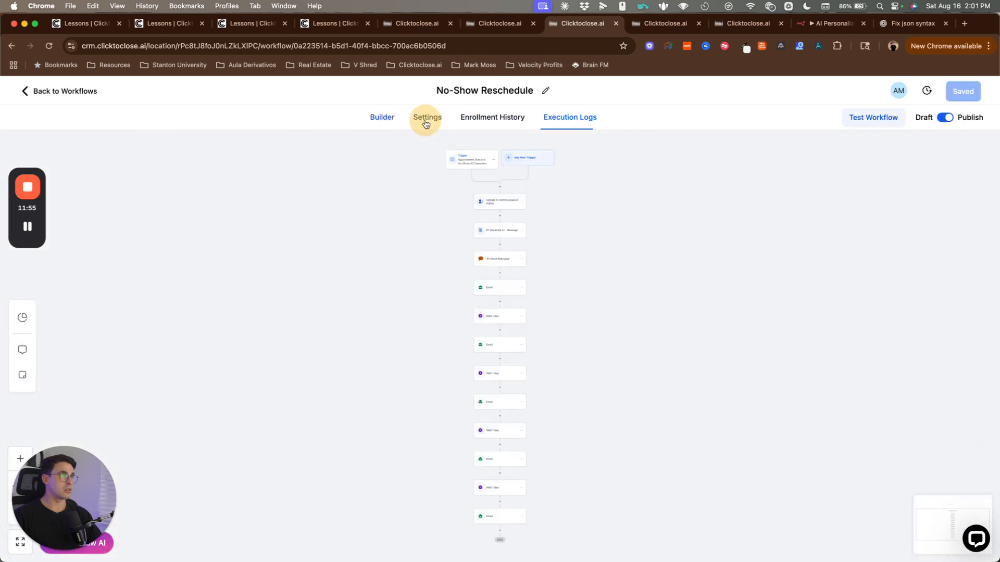
scroll(406, 418, down, 3)
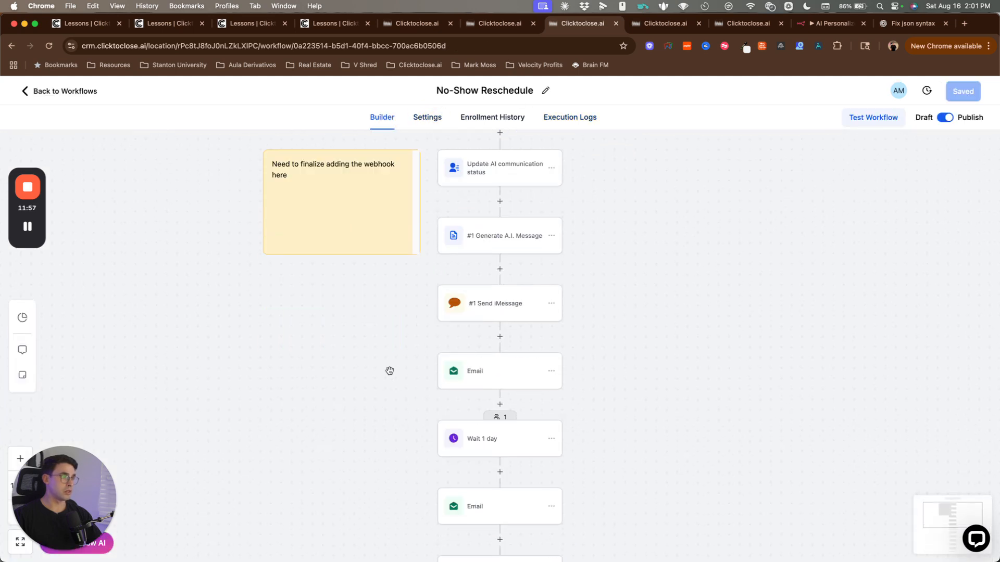
scroll(390, 371, down, 2)
key(super+Tab)
key(super+Tab)
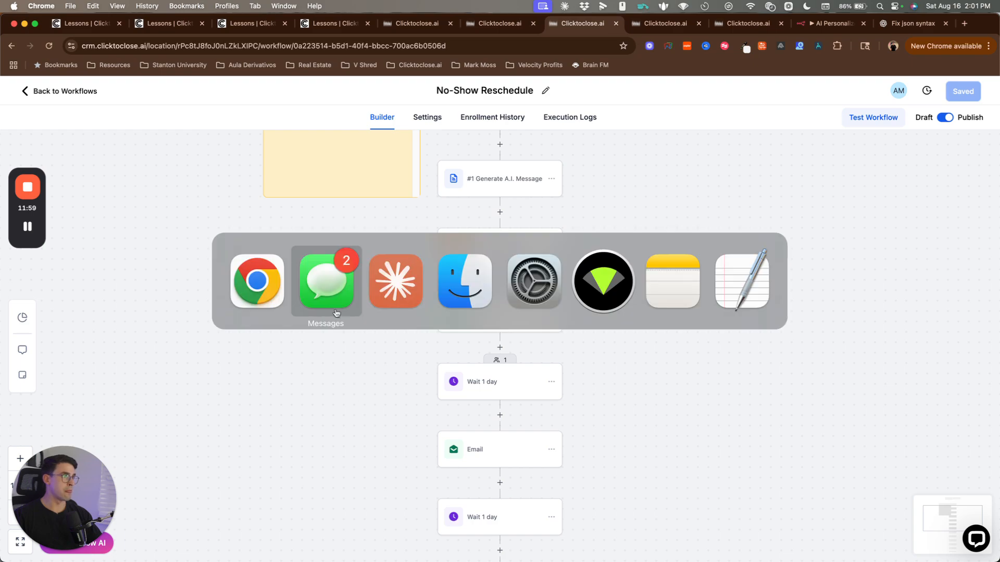
Step: Scroll through Claude's earlier appointment reminder sequence replies, then place the cursor in the Reply box
scroll(391, 295, up, 20)
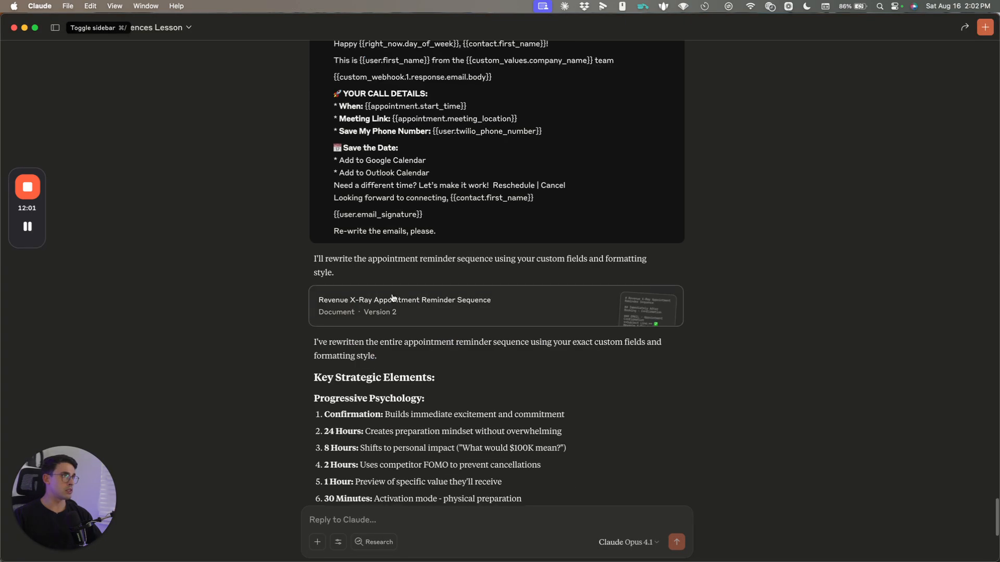
scroll(396, 302, up, 10)
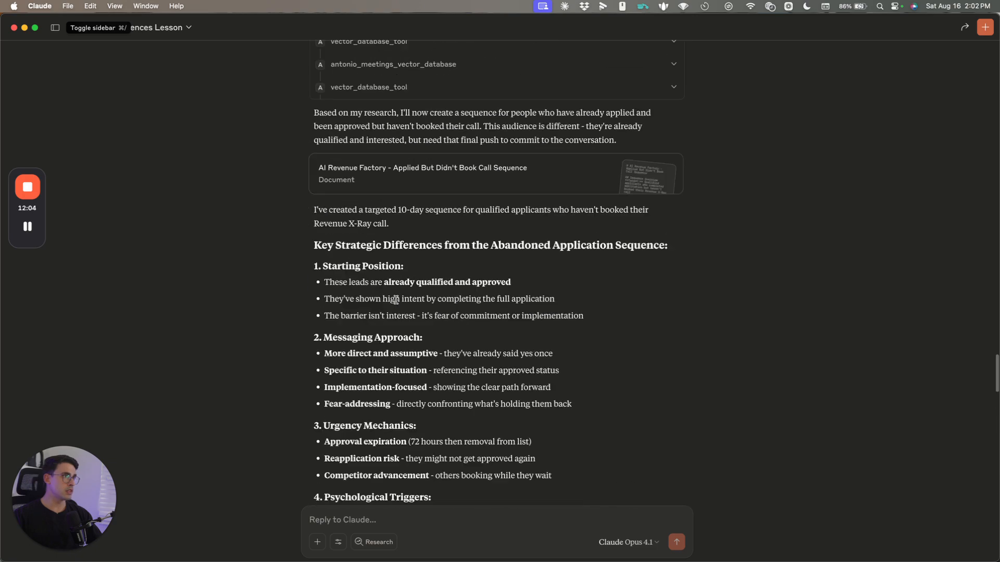
scroll(401, 313, down, 20)
scroll(403, 323, down, 4)
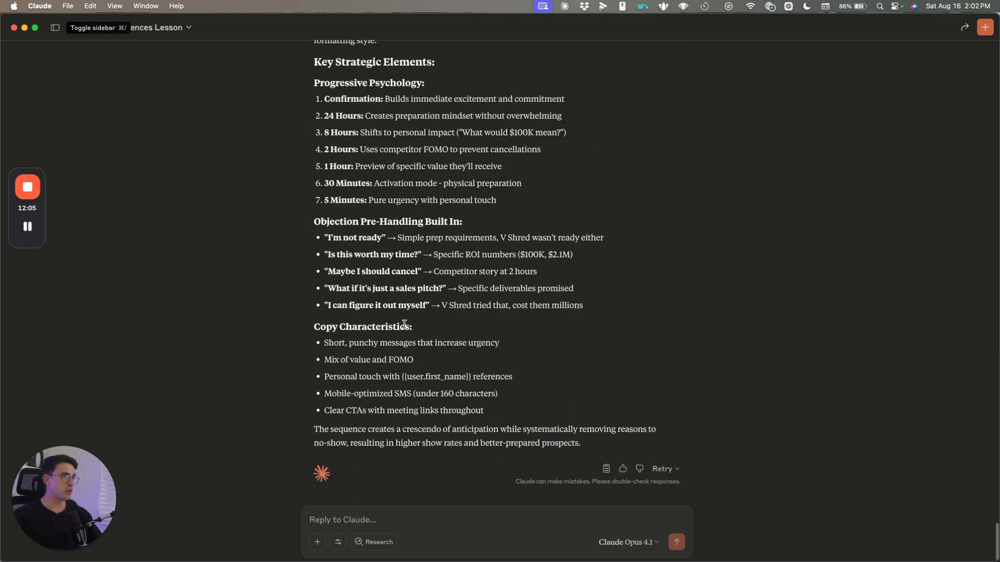
drag(299, 86, 564, 408)
click(564, 408)
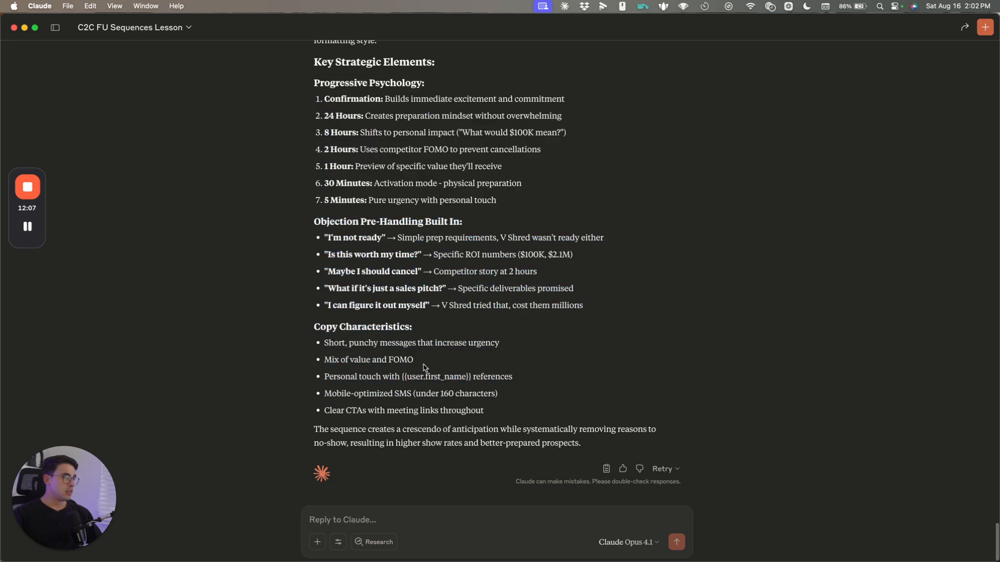
scroll(513, 351, up, 9)
scroll(469, 395, down, 1)
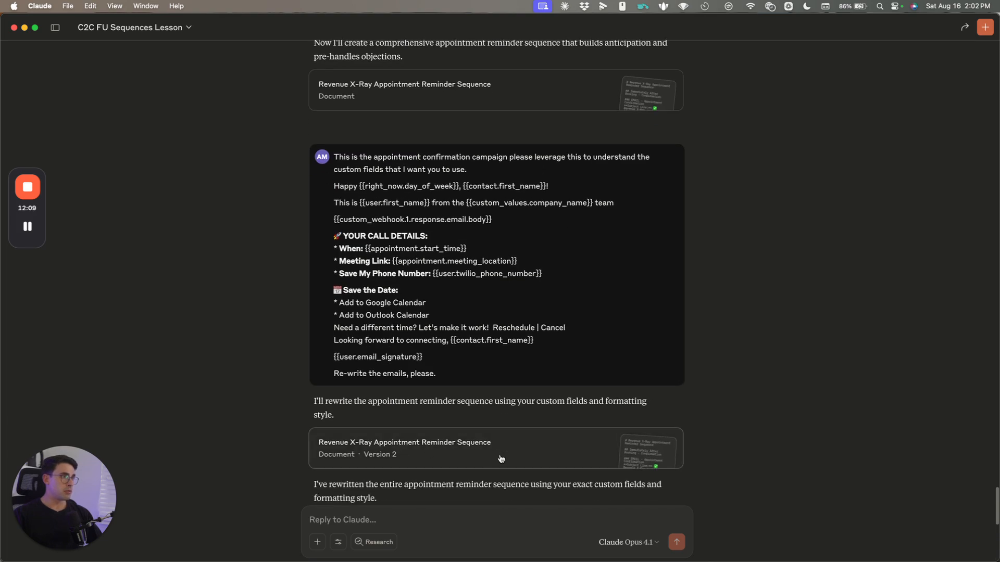
scroll(469, 453, up, 9)
scroll(396, 446, down, 2)
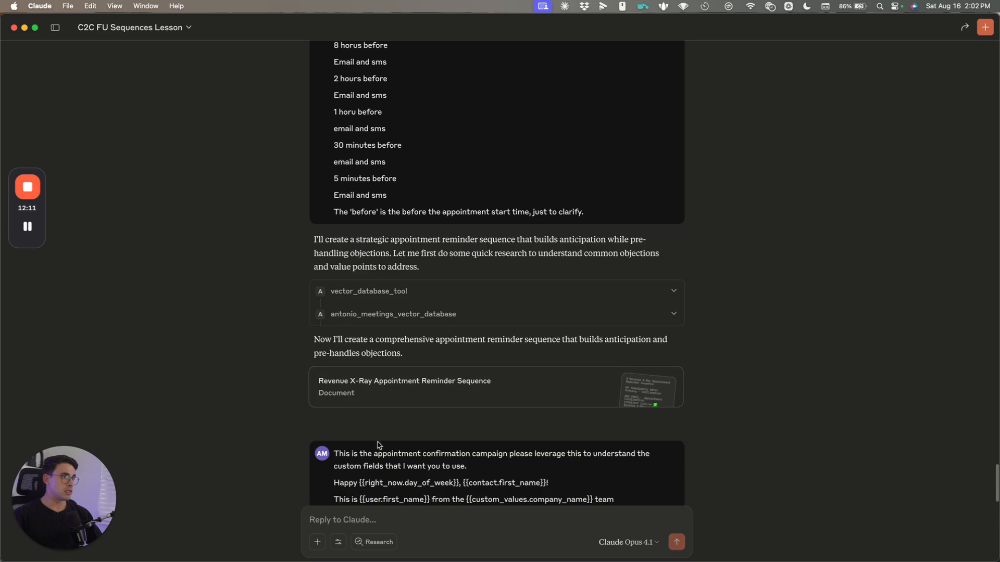
scroll(385, 438, down, 1)
scroll(417, 417, up, 15)
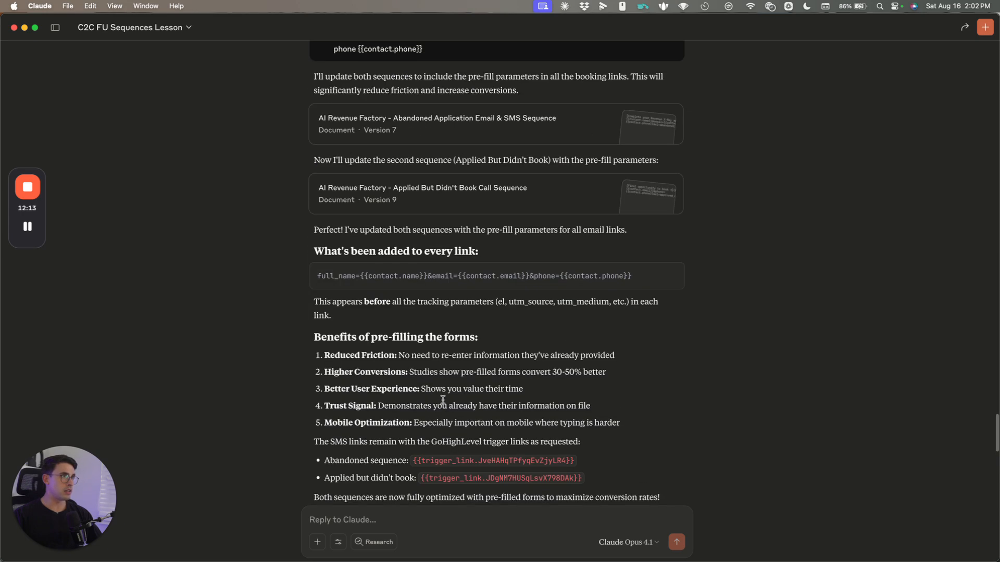
scroll(443, 399, up, 4)
scroll(498, 396, down, 20)
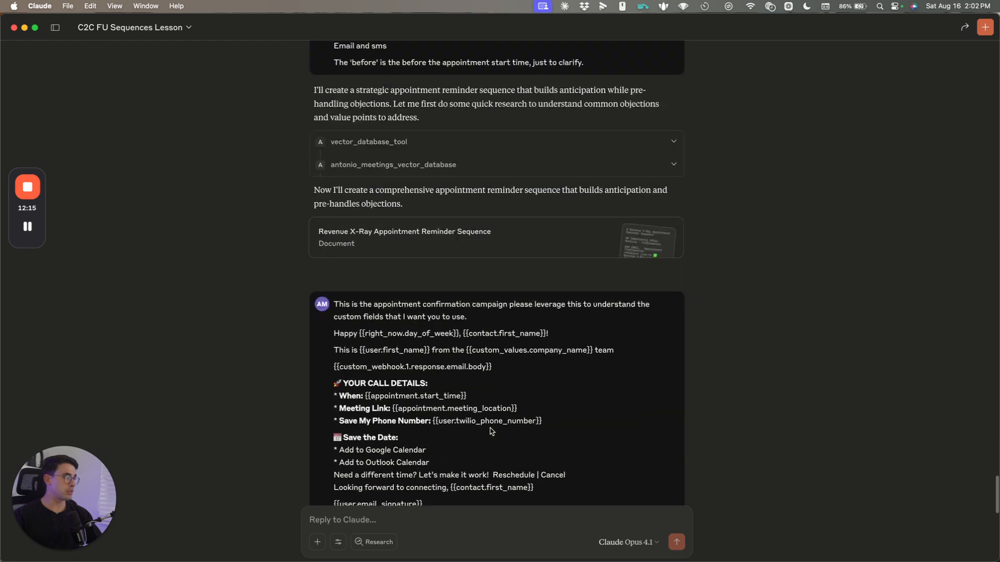
click(465, 510)
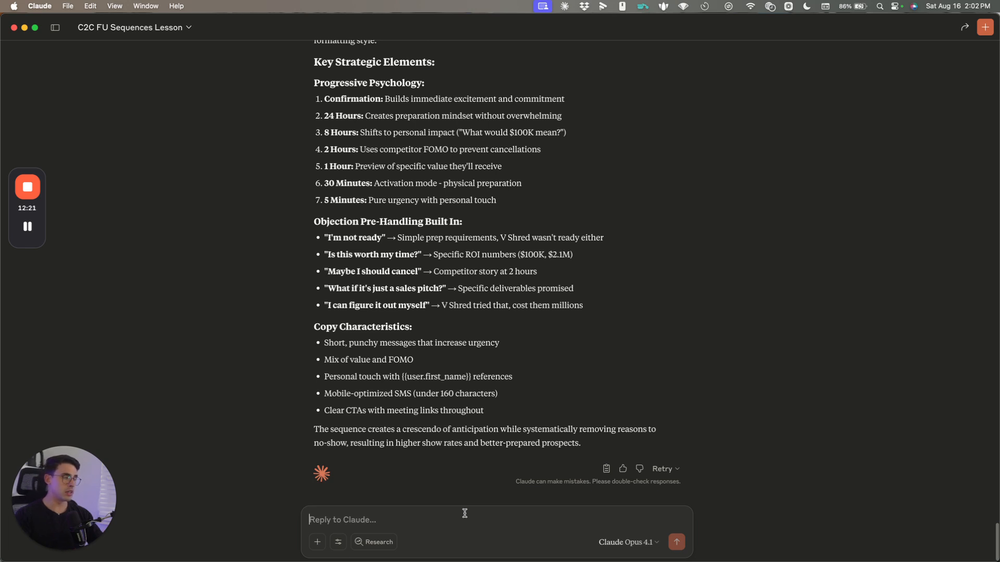
key(super+Tab)
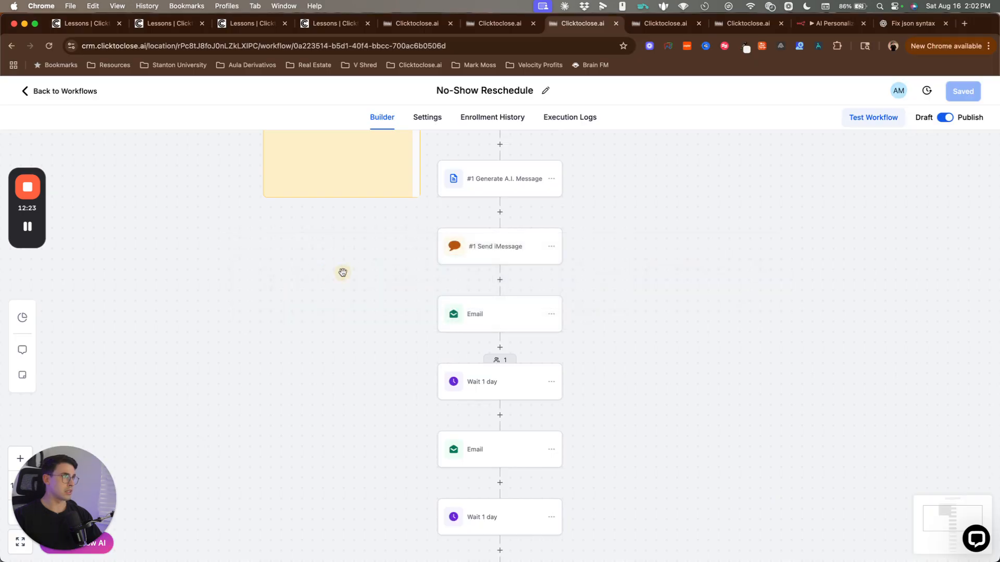
Step: Go to Settings > Calendars and filter to the Funnel Calendars group
key(super+1)
click(495, 22)
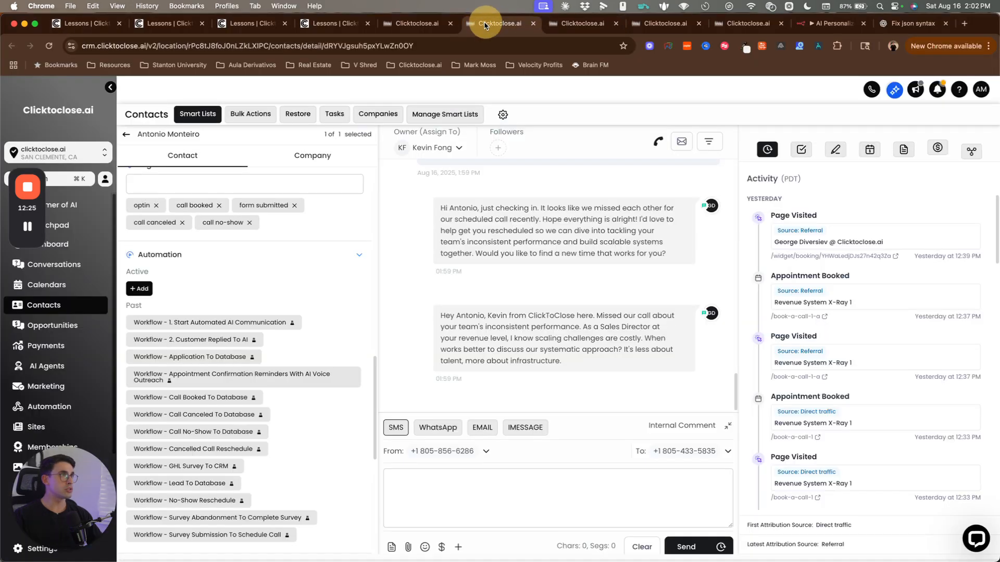
click(404, 23)
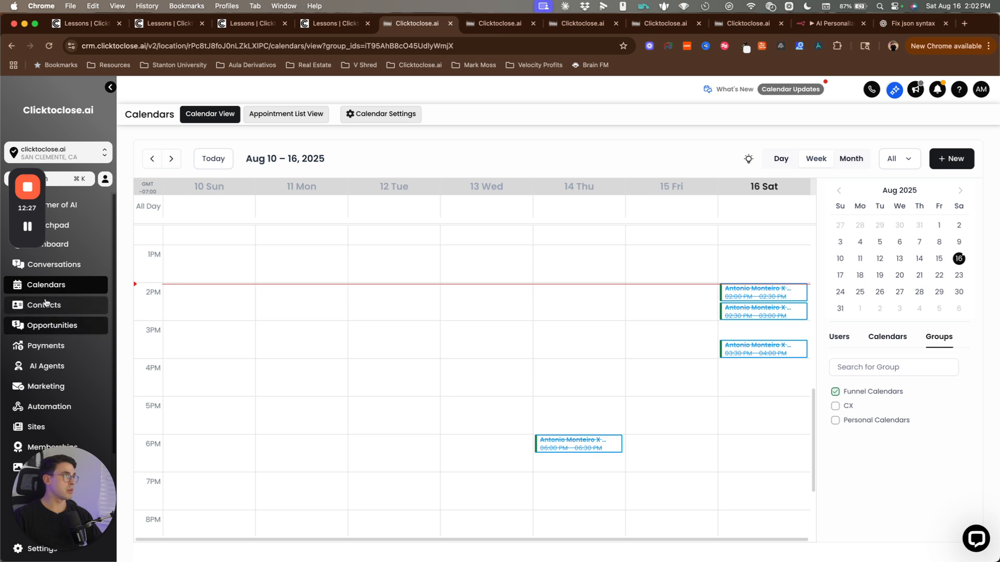
drag(73, 507, 227, 504)
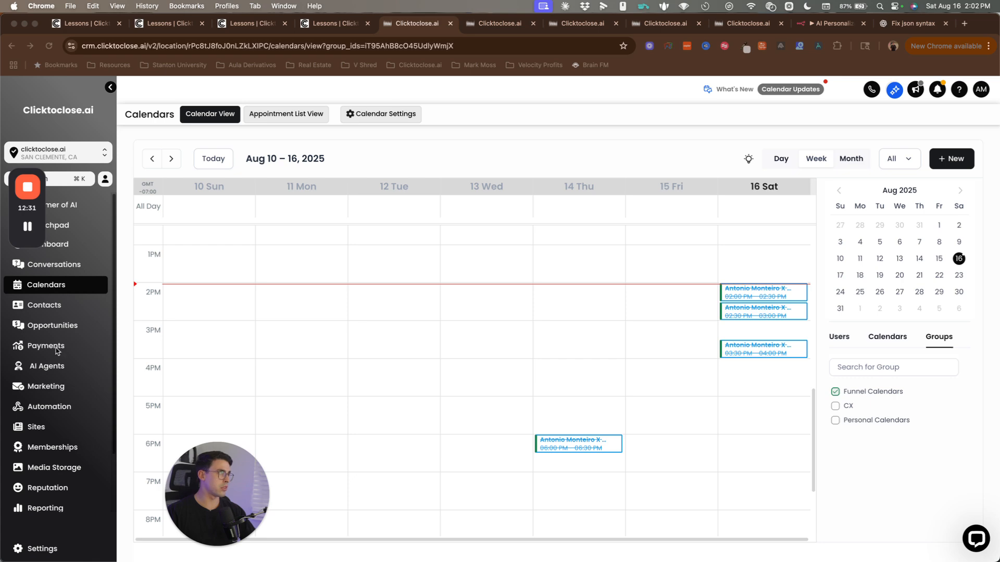
click(118, 446)
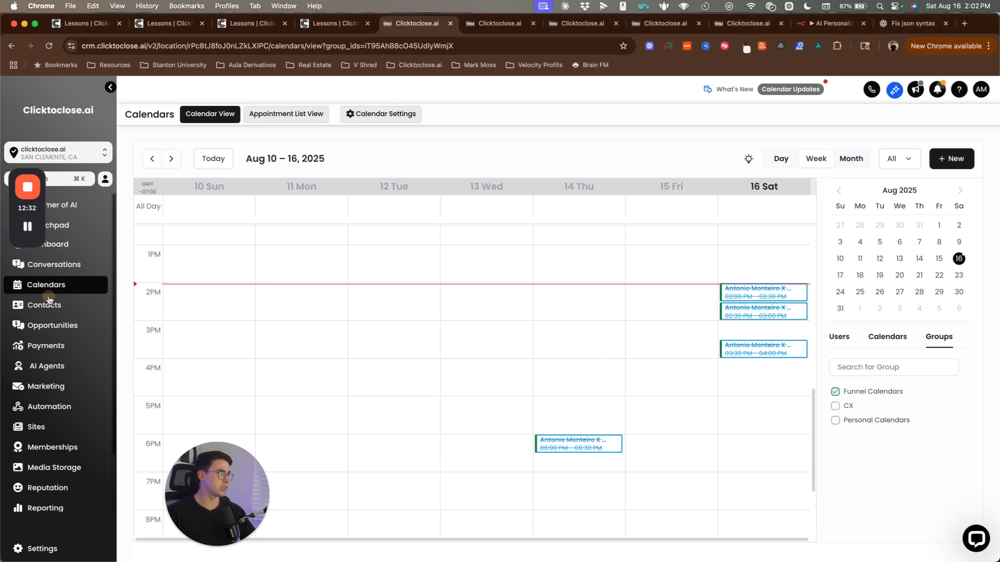
click(39, 549)
click(36, 380)
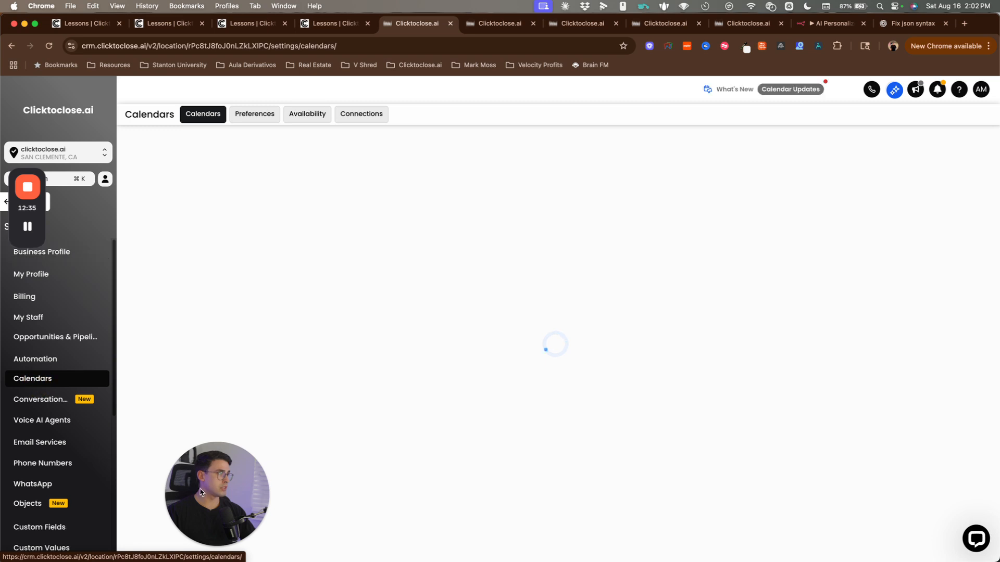
drag(217, 494, 63, 498)
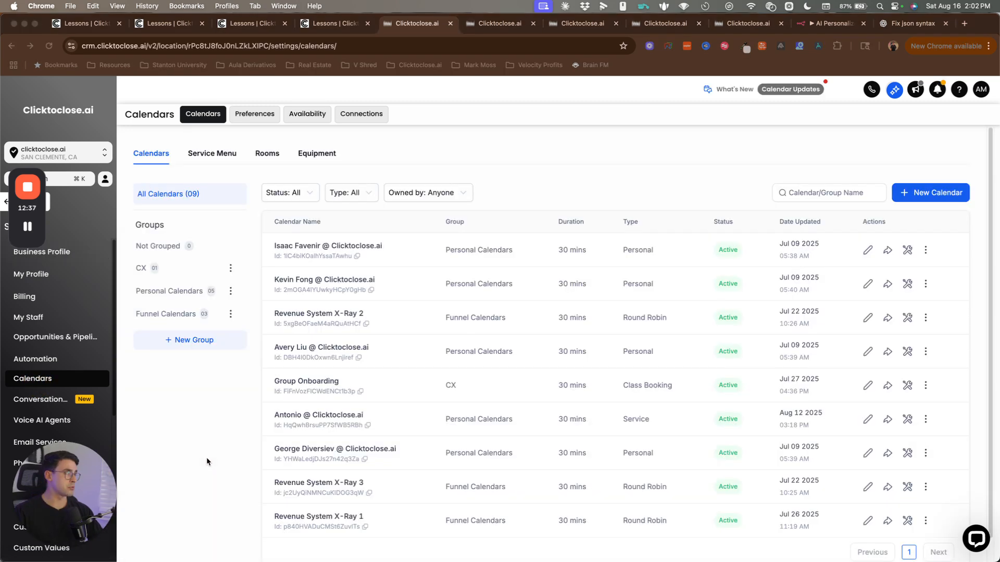
click(181, 313)
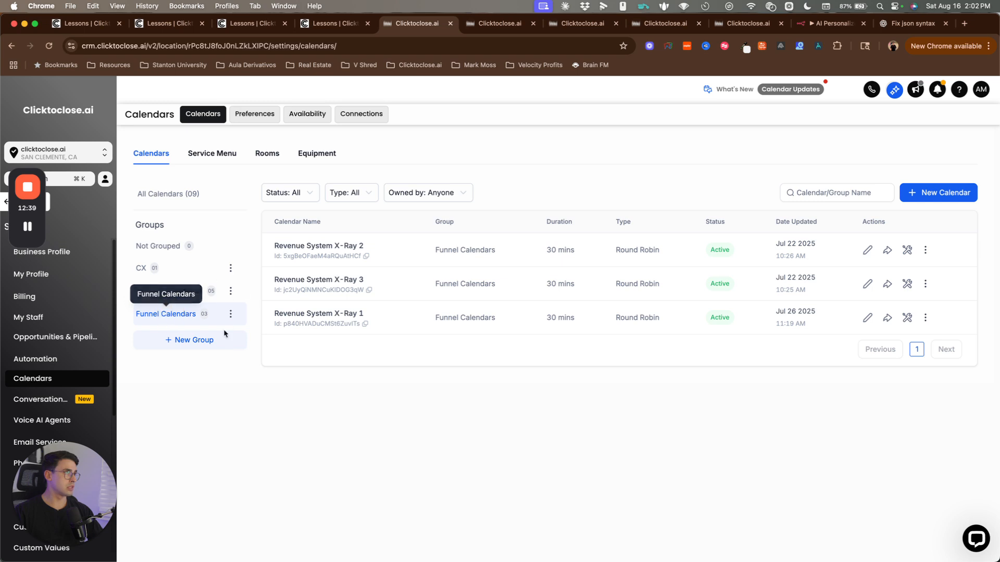
Step: Highlight the Revenue System X-Ray 1, 2 and 3 calendar names in the list
drag(271, 245, 404, 355)
click(402, 361)
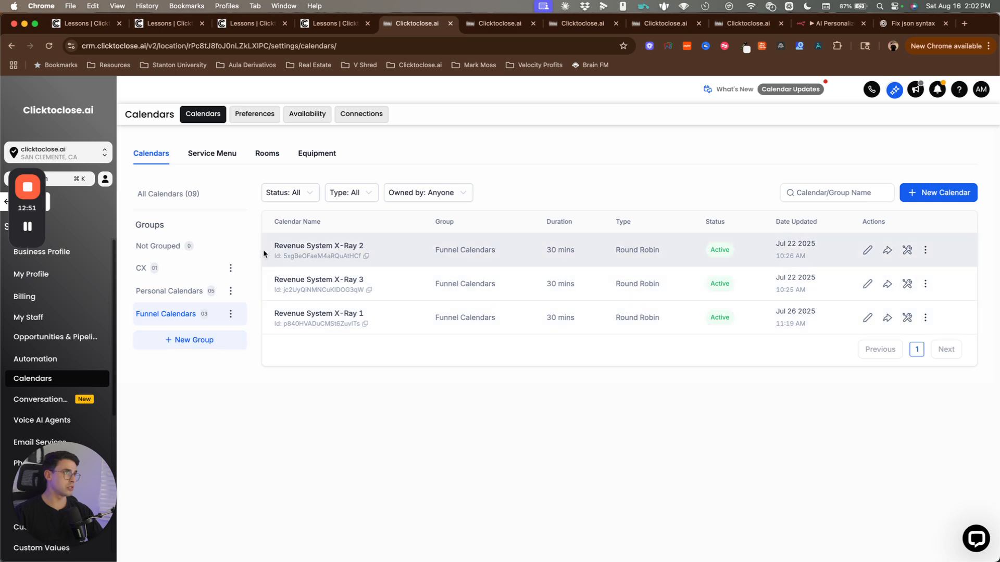
drag(269, 246, 368, 246)
drag(273, 280, 359, 280)
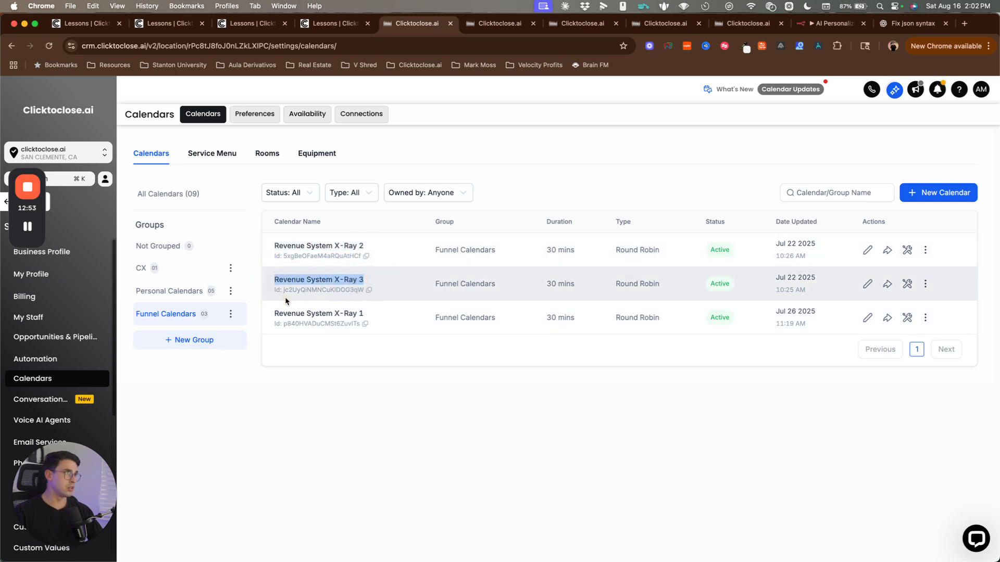
drag(271, 313, 364, 355)
click(363, 354)
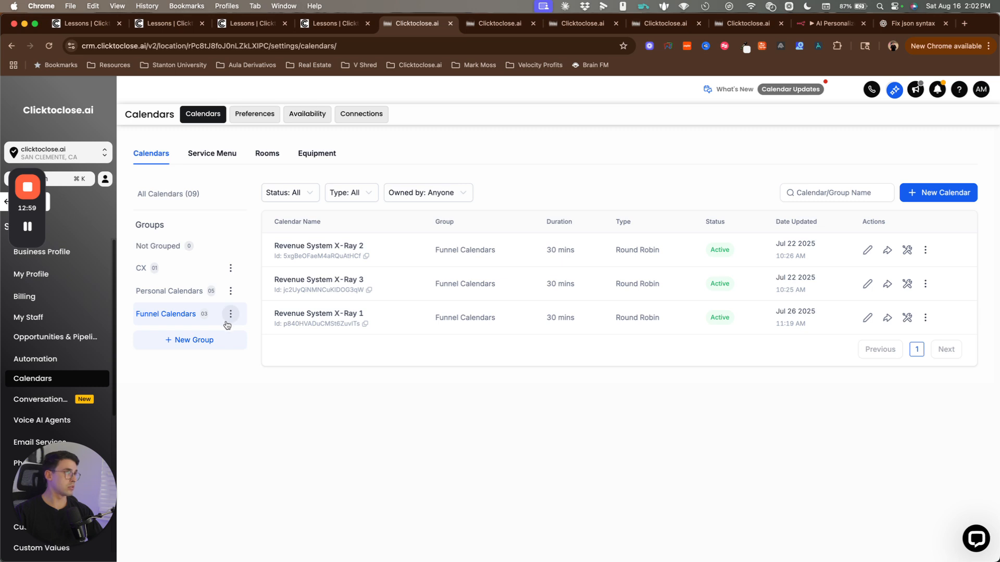
drag(275, 245, 385, 246)
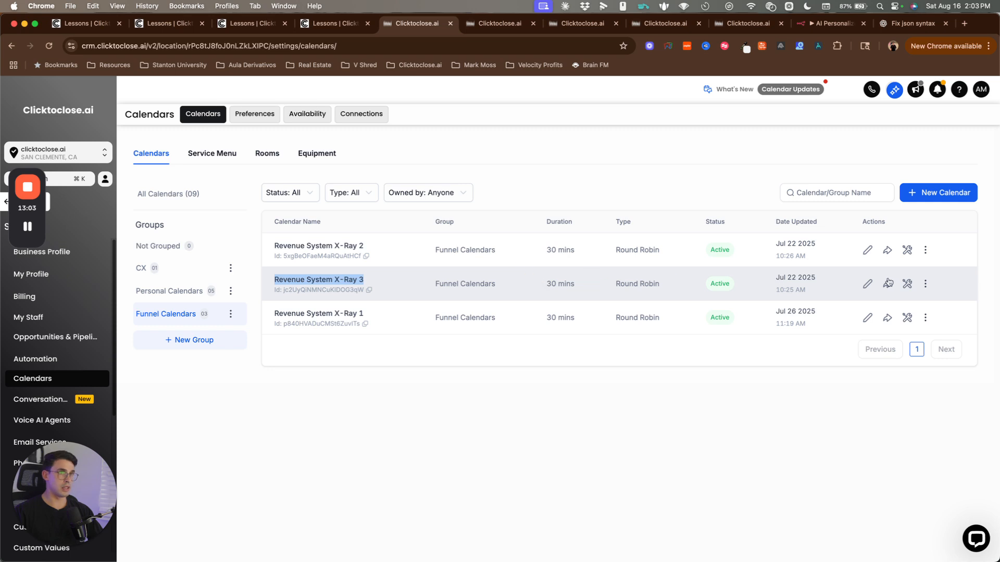
Step: Open the Revenue System X-Ray 3 calendar and select 'No-Show Reschedule' in its name
click(867, 284)
click(474, 348)
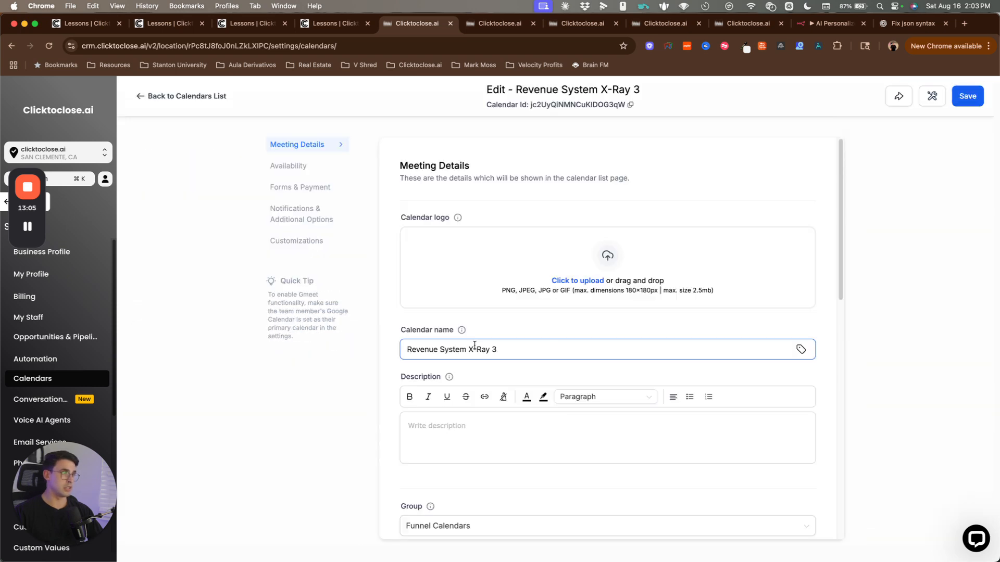
text(NO)
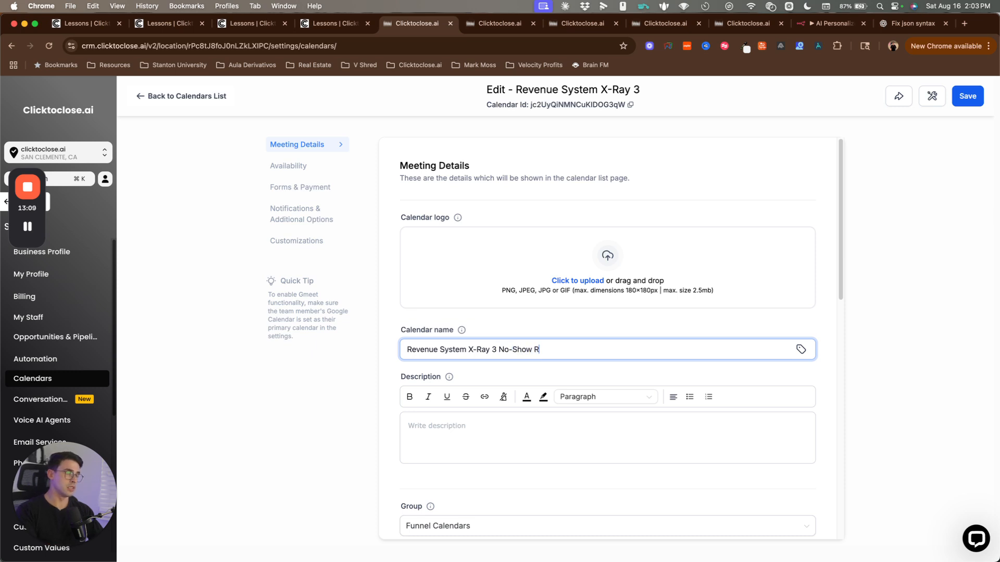
text(-Show Reschedule)
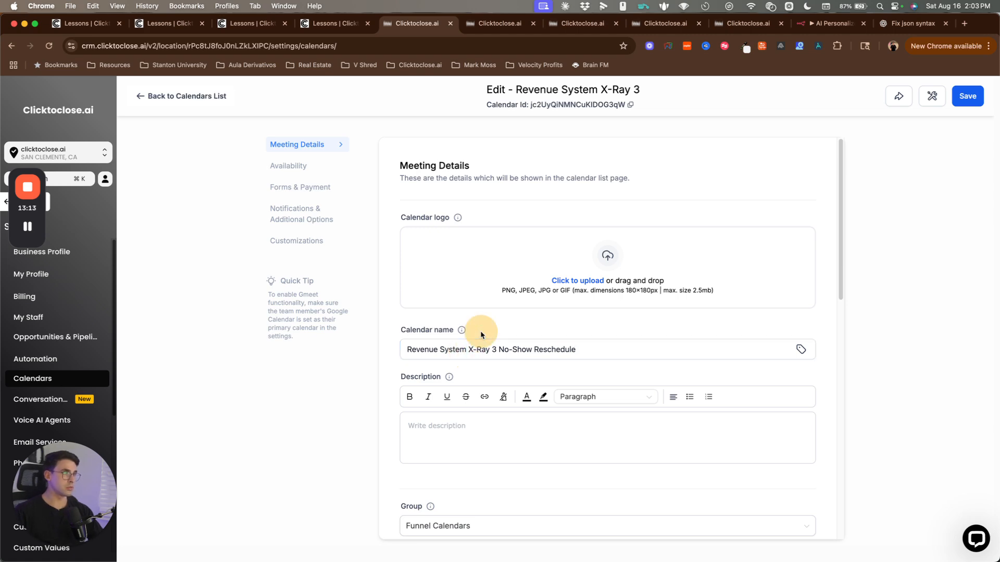
scroll(485, 424, down, 5)
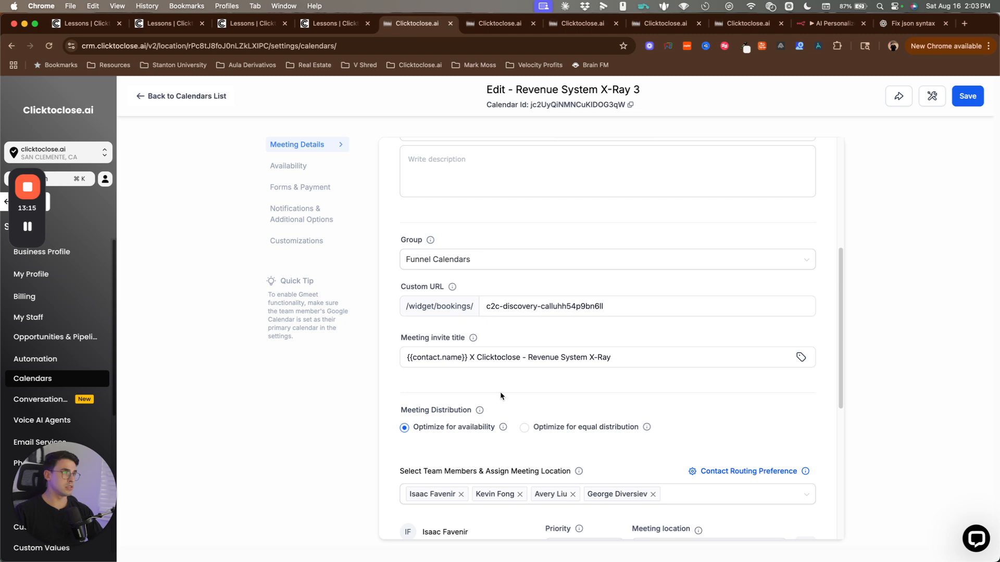
scroll(500, 395, up, 5)
click(505, 354)
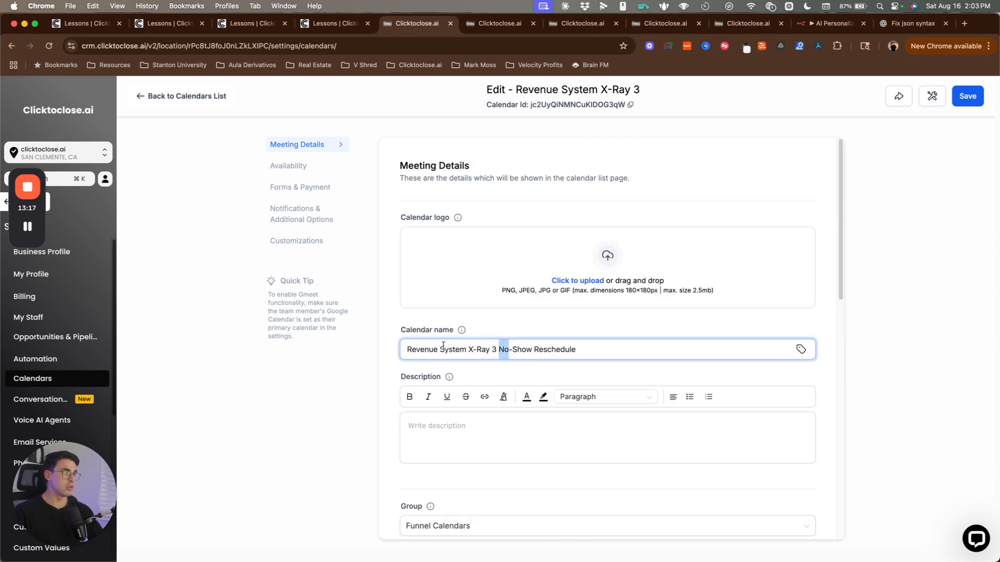
drag(410, 350, 587, 350)
click(605, 354)
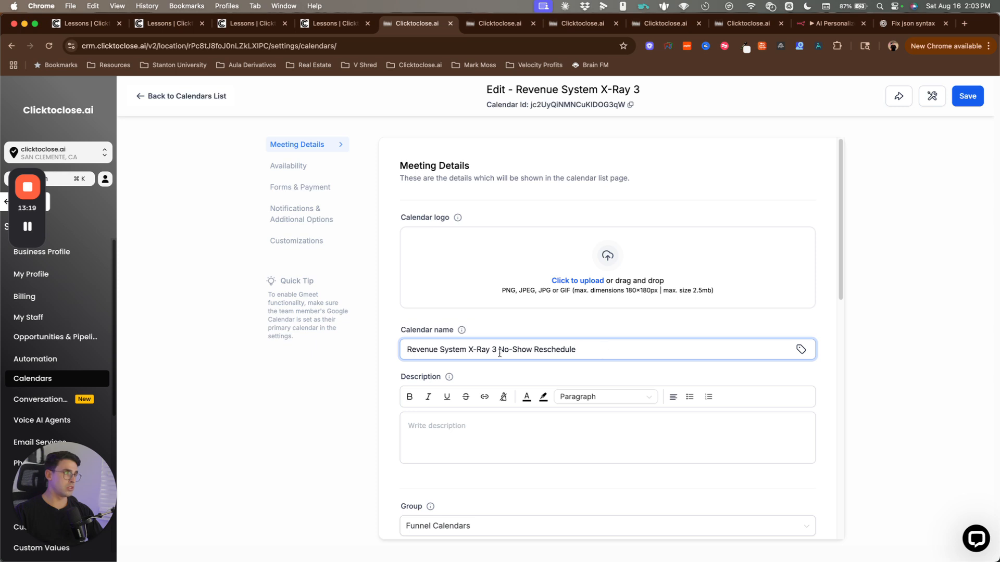
drag(500, 351, 598, 351)
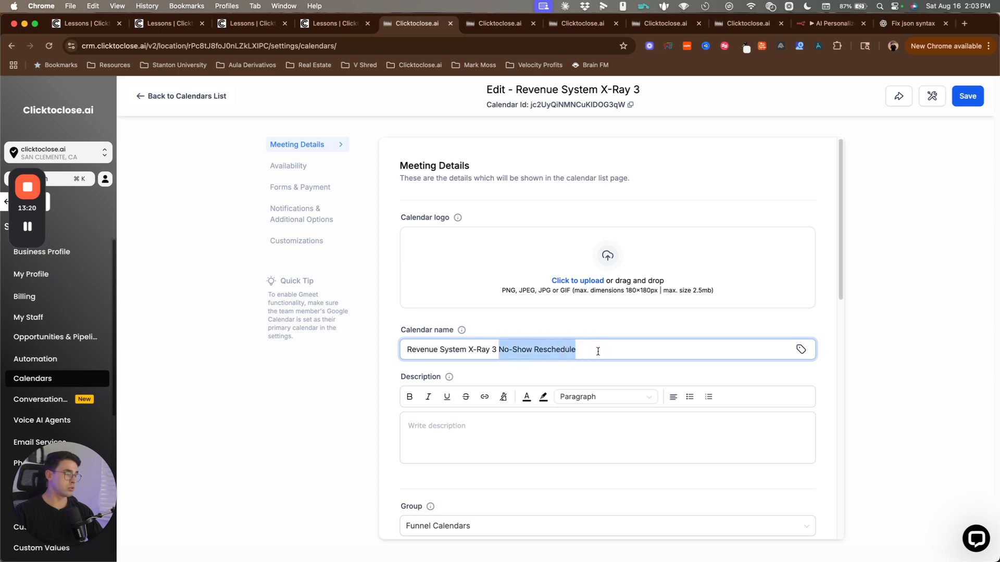
Step: Delete the 'No-Show Reschedule' suffix, save the calendar, and return to the calendars list
click(407, 331)
click(497, 349)
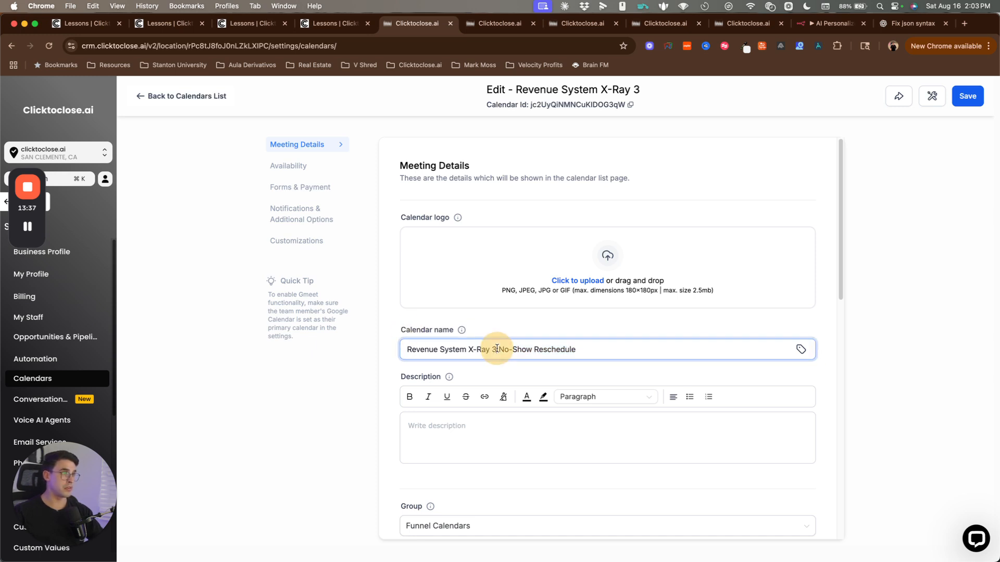
key(super+shift+Right)
key(BackSpace)
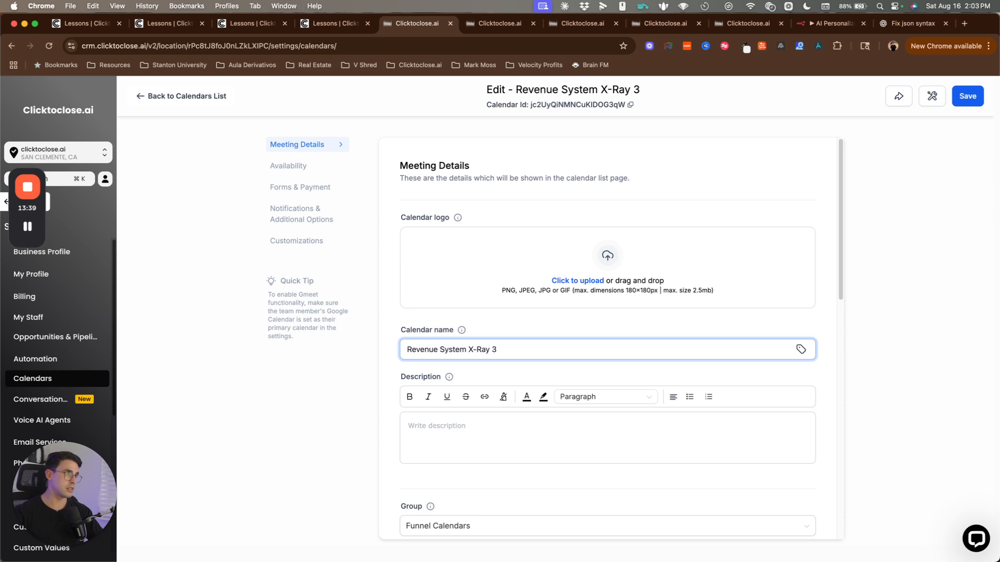
click(491, 317)
click(967, 96)
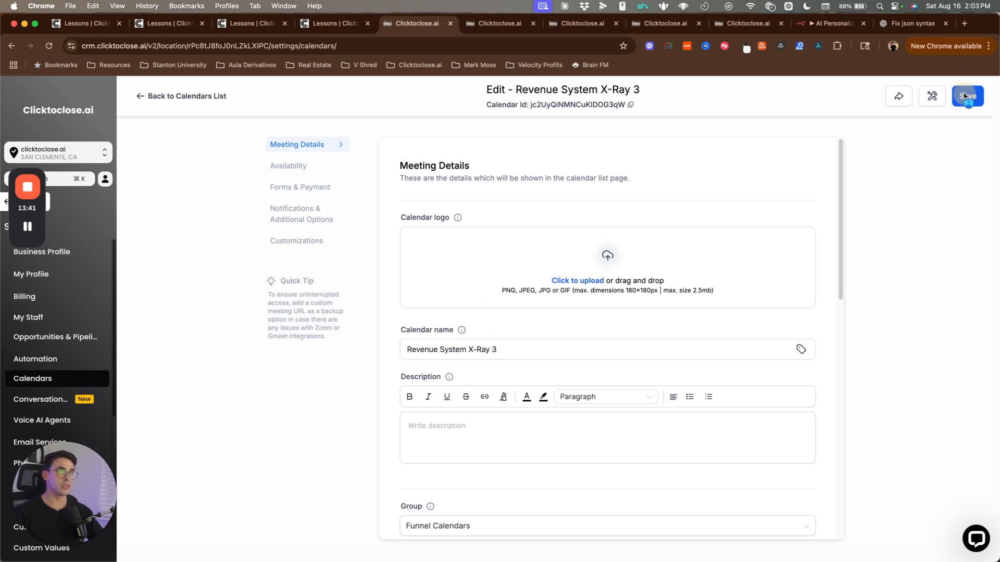
click(142, 96)
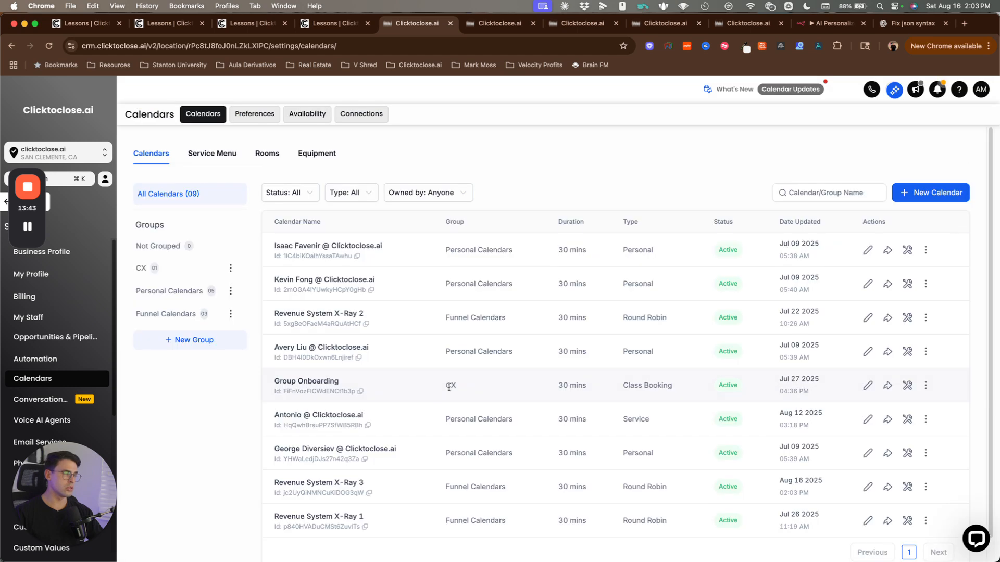
Step: Filter the calendar table to Funnel Calendars, showing Revenue System X-Ray 1, 2 and 3
click(175, 314)
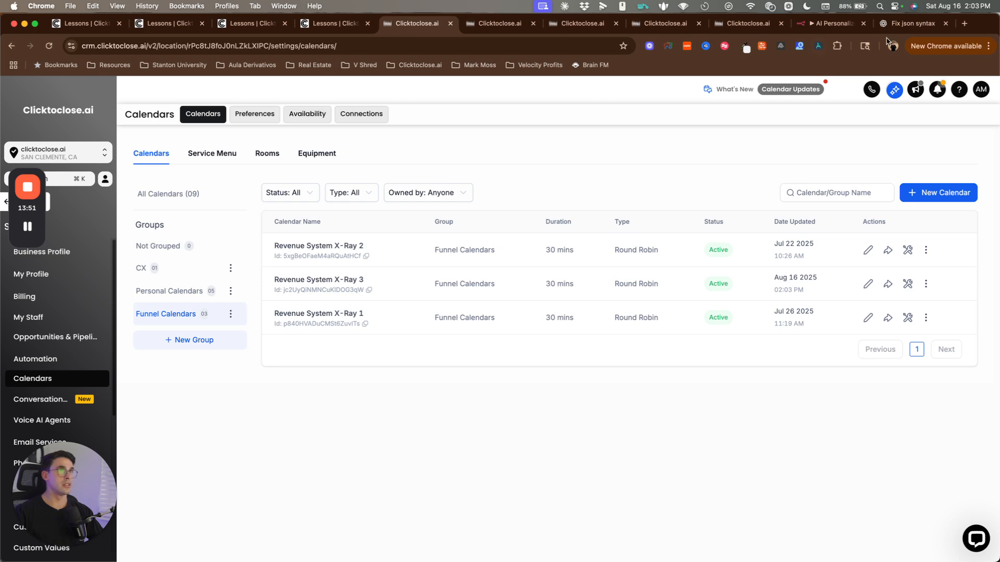
Step: Send Claude a request for a no-show email and SMS sequence, including its cadence, for revenue X-ray calls
key(super+Tab)
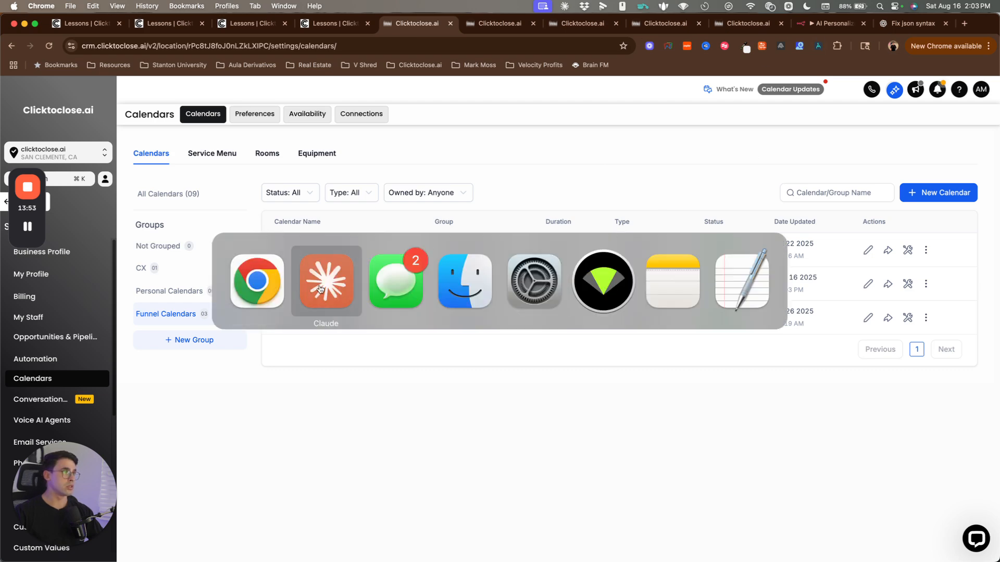
click(320, 289)
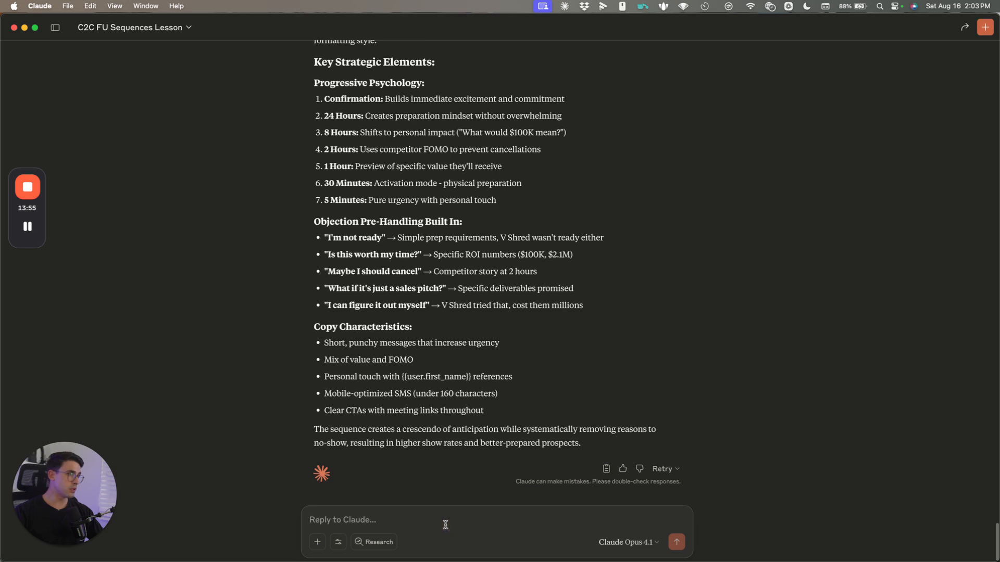
key(Caps_Lock)
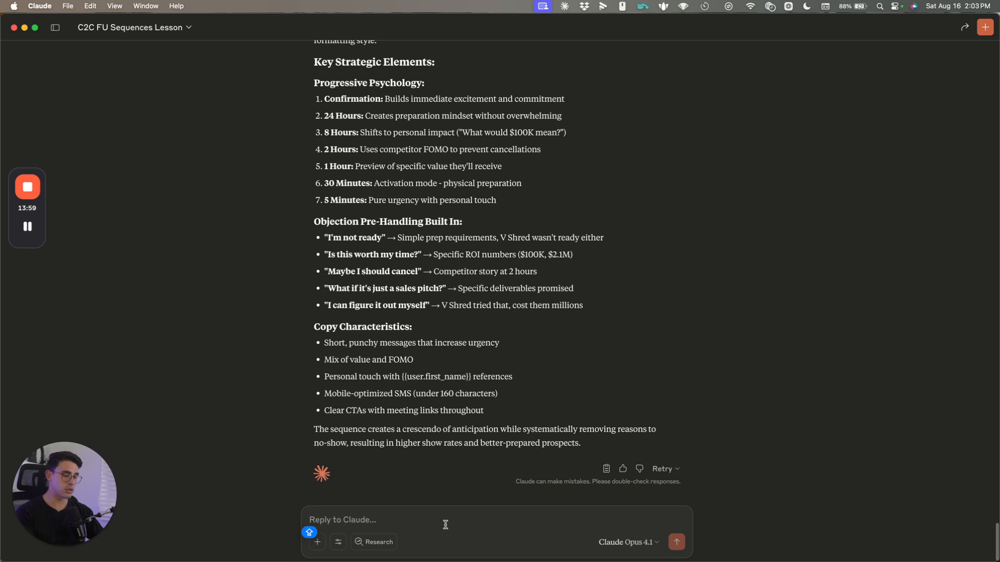
text(Now)
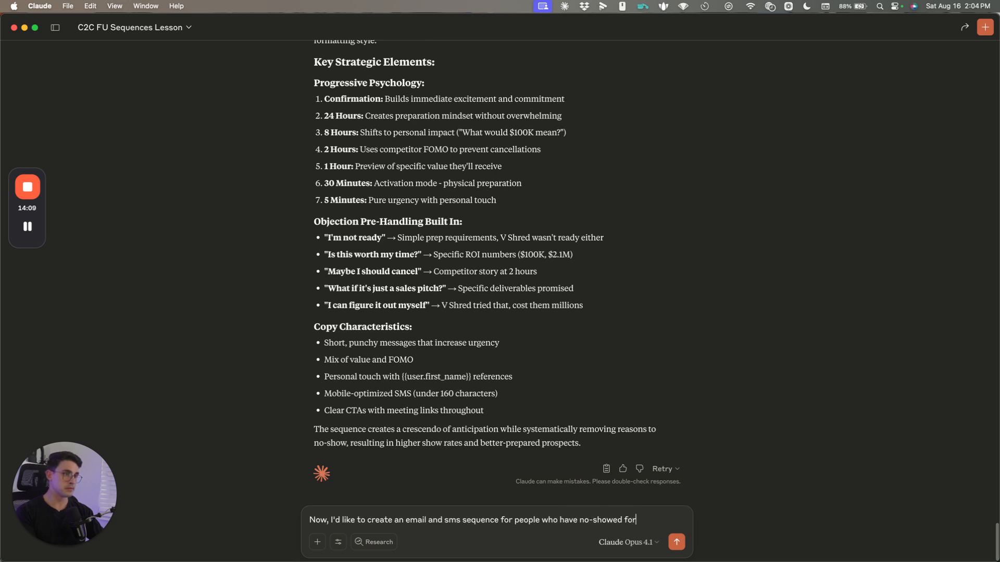
text(ir X)
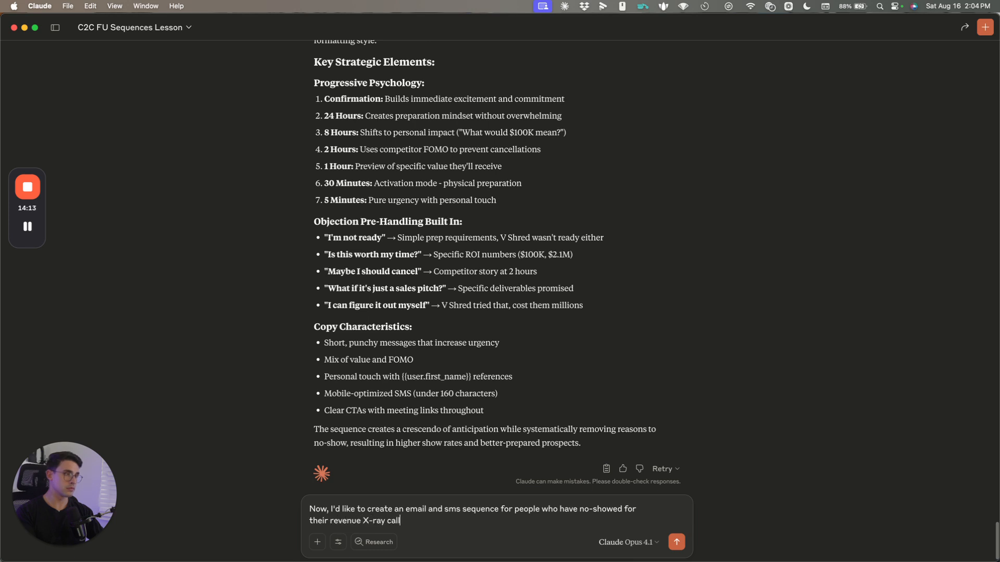
key(Caps_Lock)
text(he sequence and)
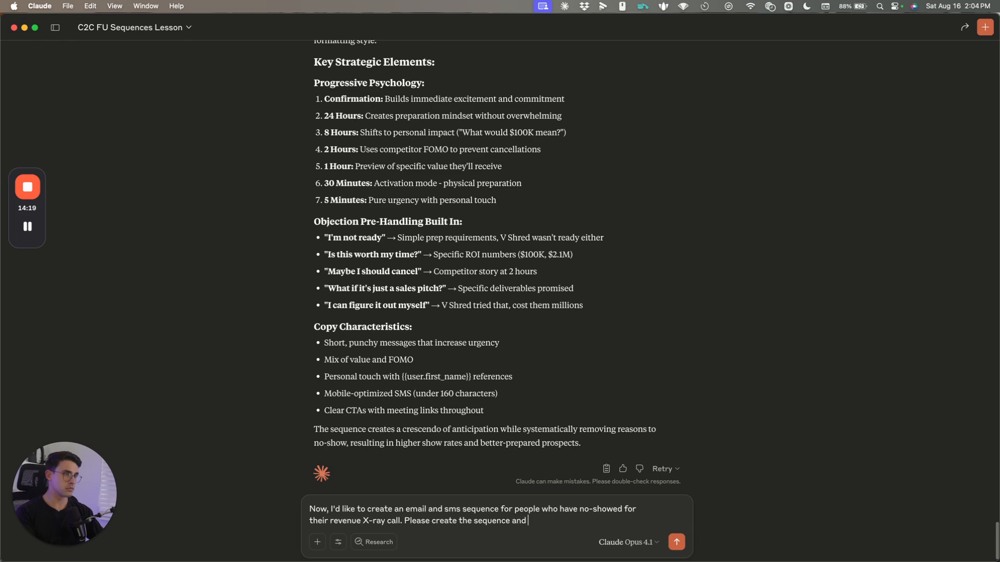
text( the ca)
key(BackSpace)
text(cadence.)
key(Return)
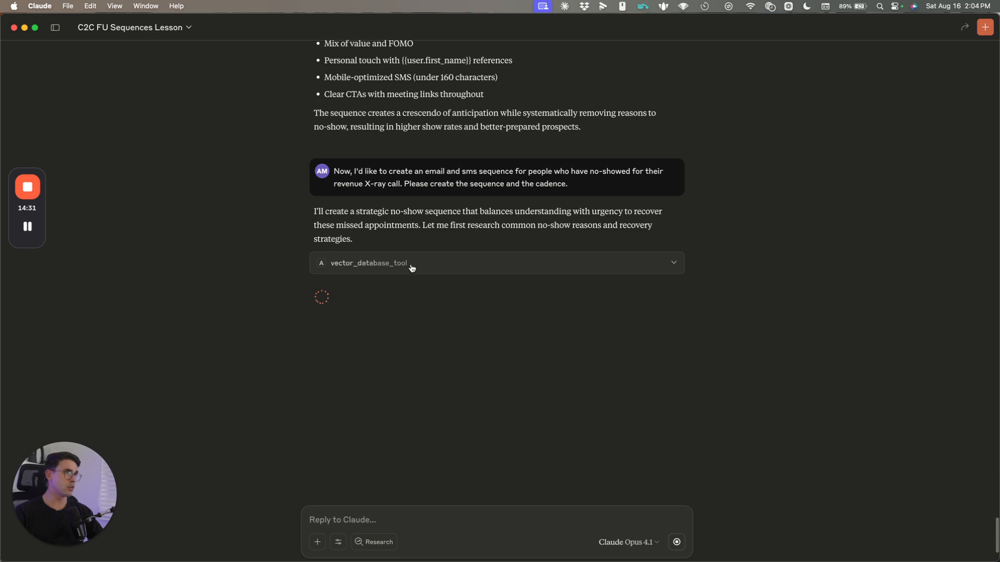
scroll(412, 268, up, 15)
scroll(377, 249, down, 5)
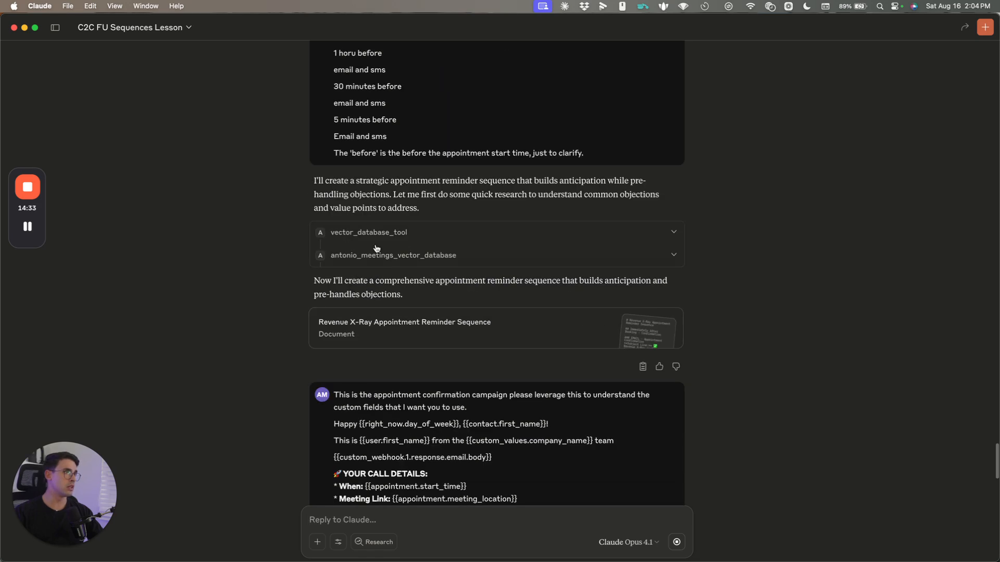
click(376, 233)
click(388, 231)
click(386, 259)
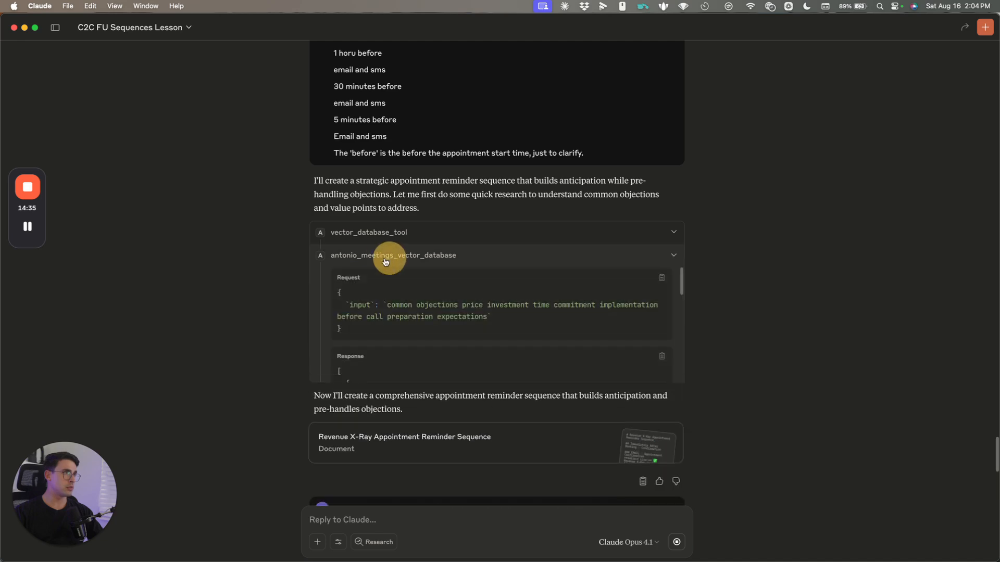
click(364, 255)
click(358, 232)
click(358, 233)
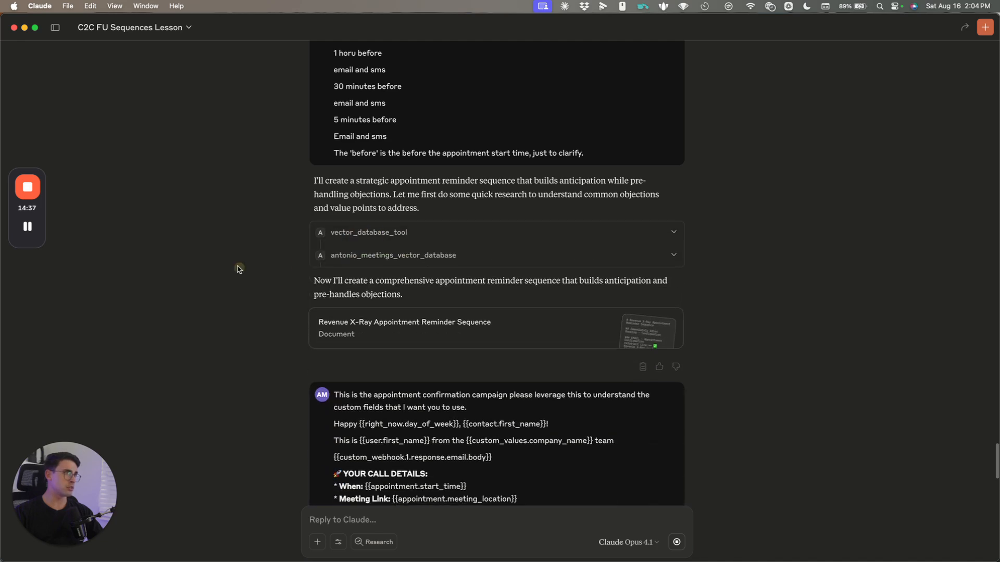
scroll(237, 252, down, 20)
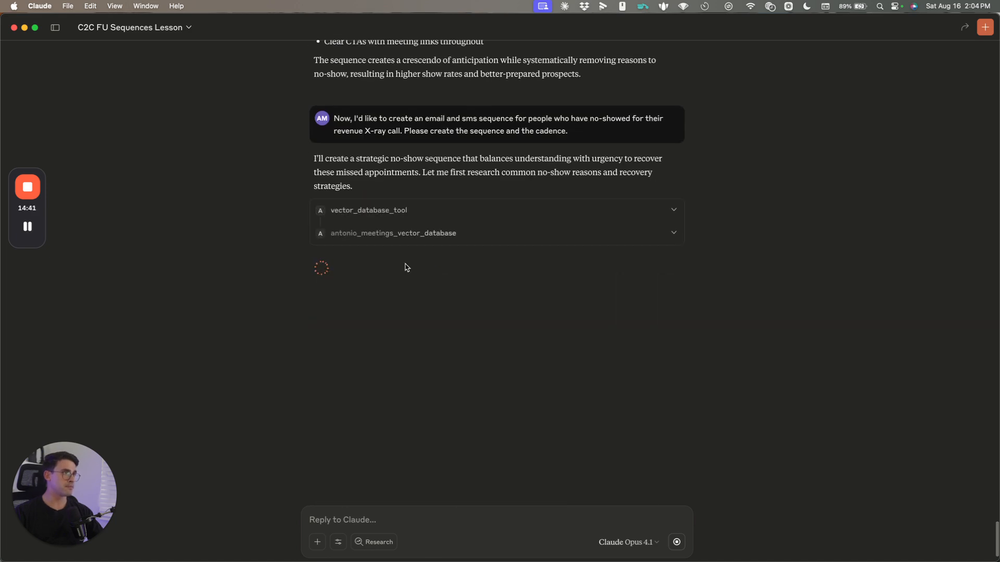
click(339, 233)
click(350, 234)
click(345, 212)
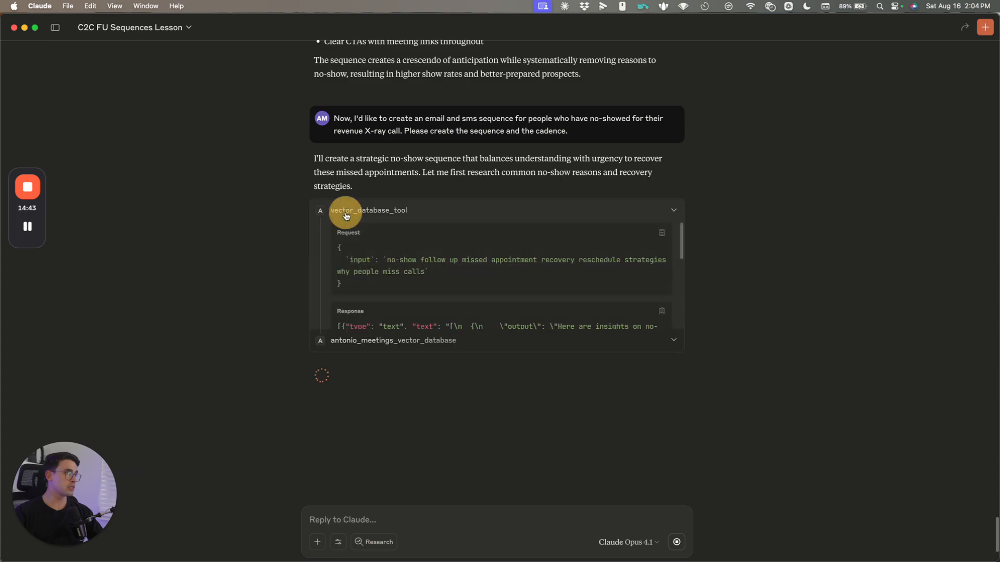
click(345, 212)
scroll(259, 311, up, 8)
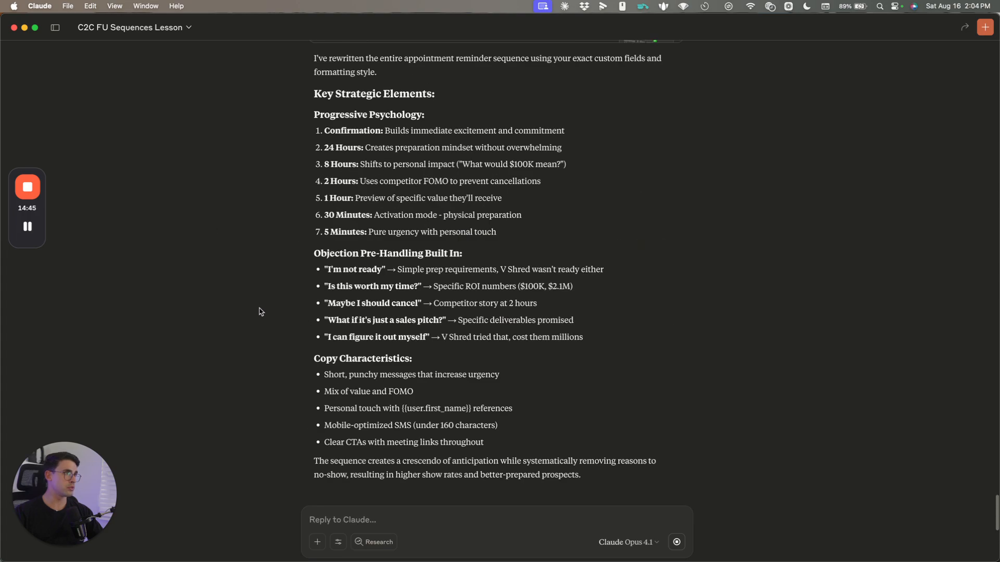
scroll(263, 308, up, 15)
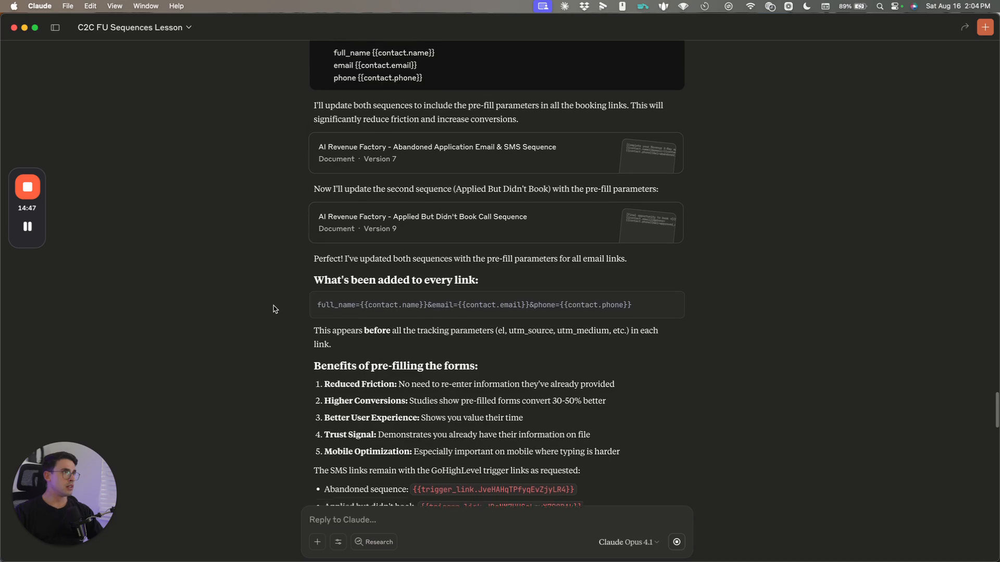
scroll(274, 307, up, 7)
scroll(273, 307, down, 20)
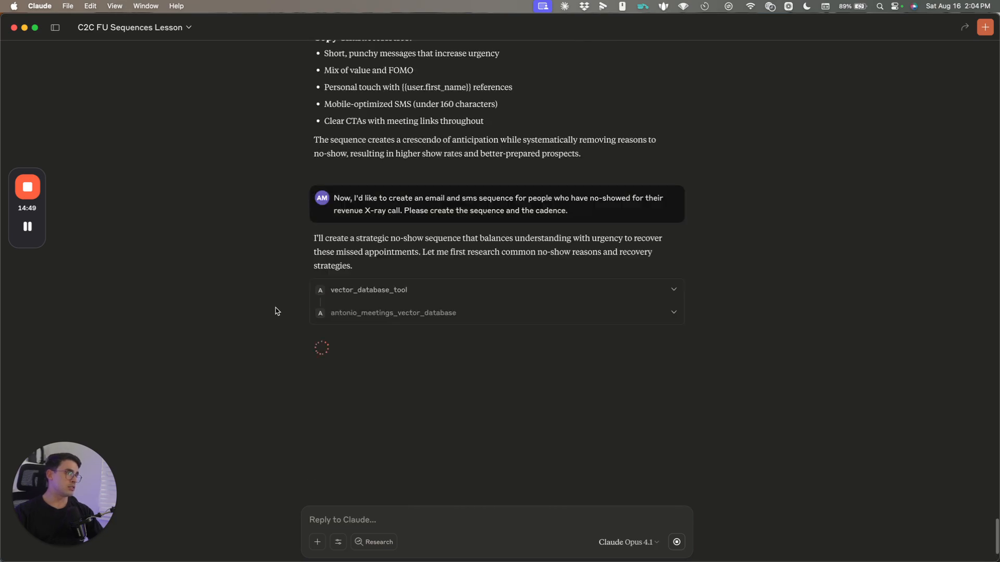
scroll(276, 307, up, 15)
click(365, 317)
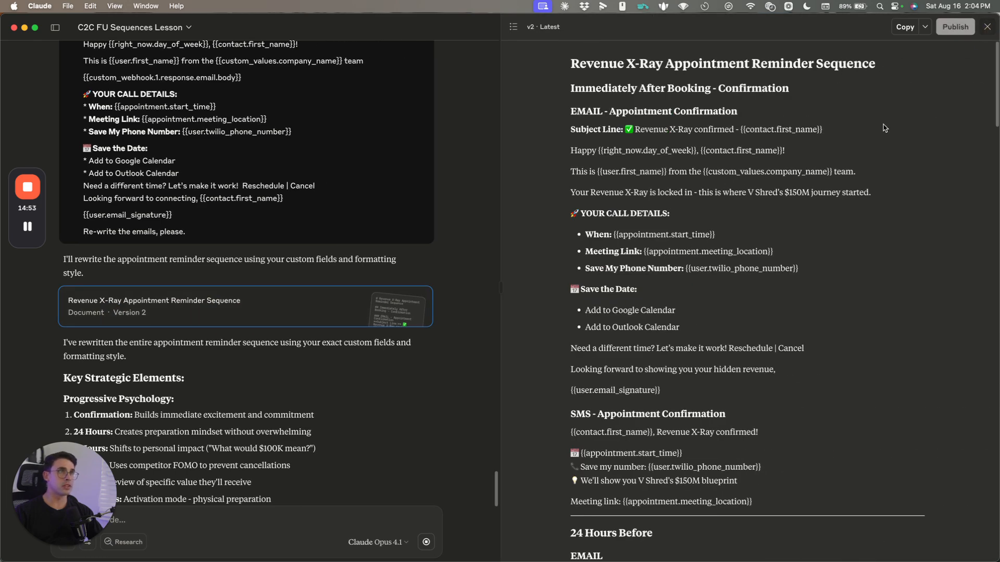
click(982, 27)
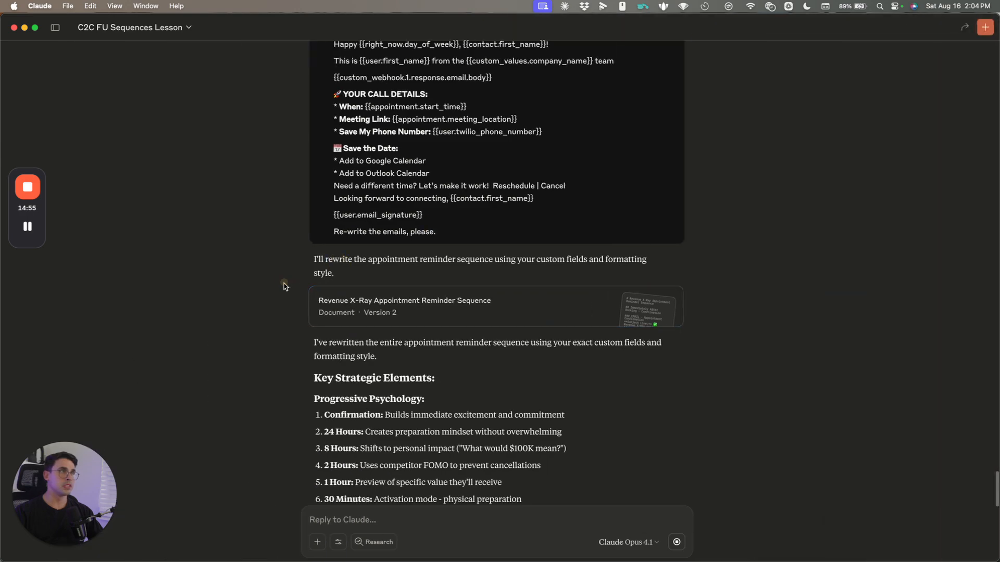
scroll(290, 290, down, 20)
key(ctrl+Up)
Step: Bring Chrome back, switch to the No-Show Reschedule workflow tab, and scroll to its top nodes
click(289, 212)
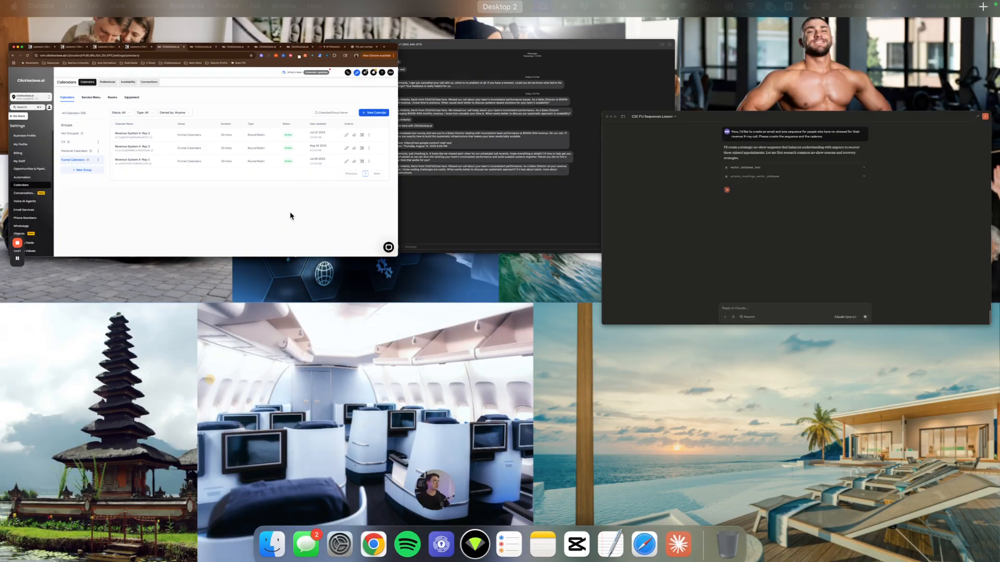
click(500, 23)
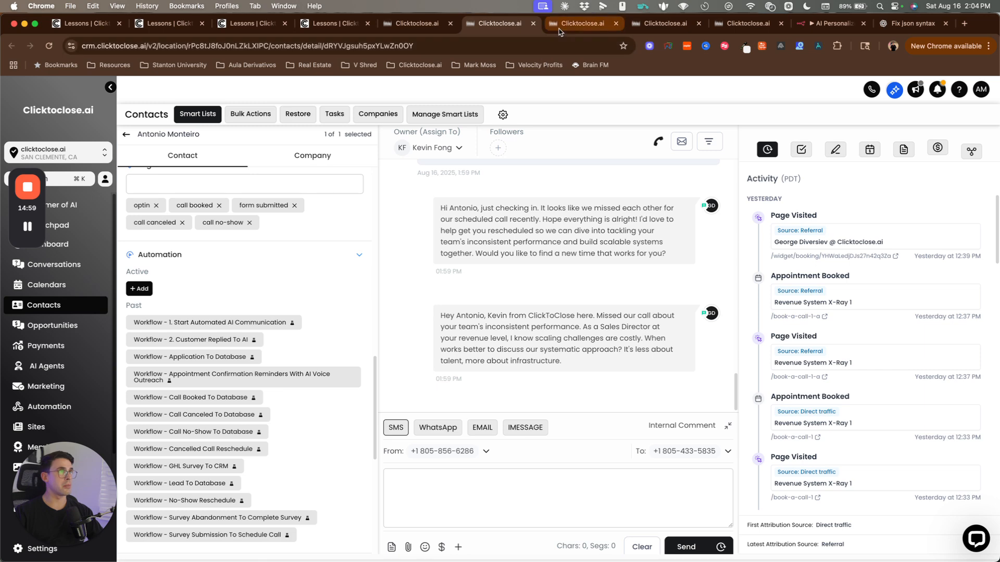
click(578, 23)
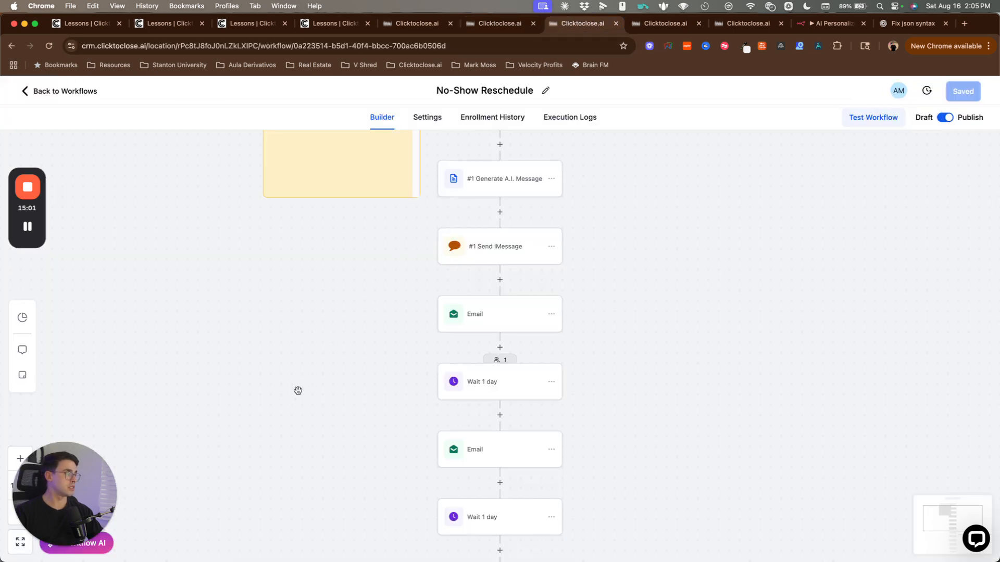
scroll(297, 389, up, 4)
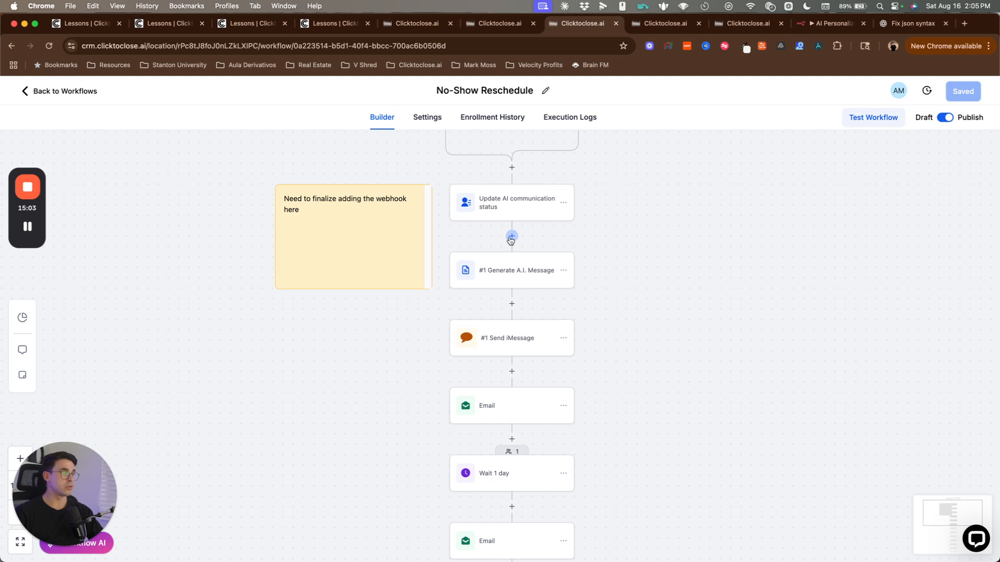